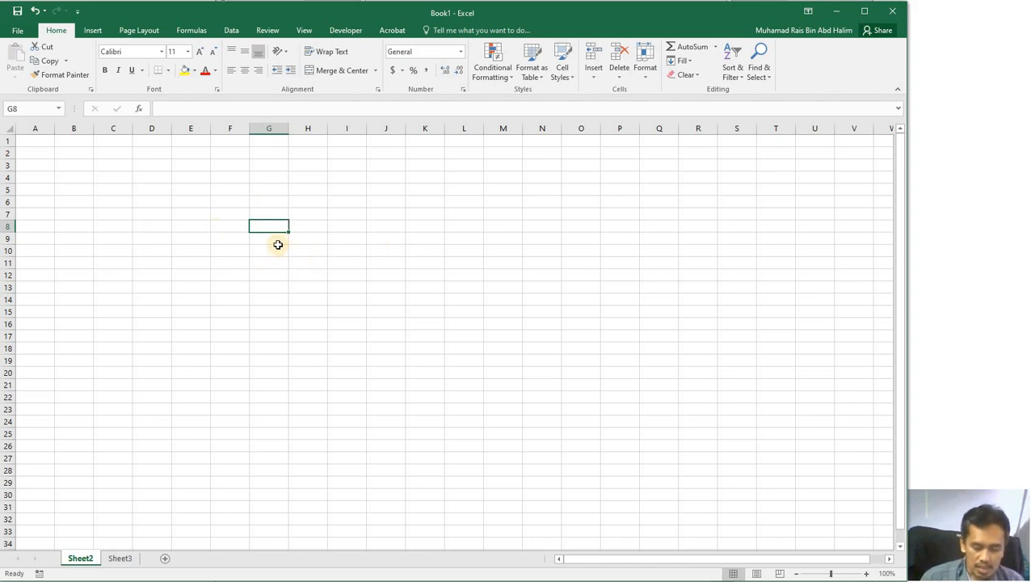
left_click(307, 211)
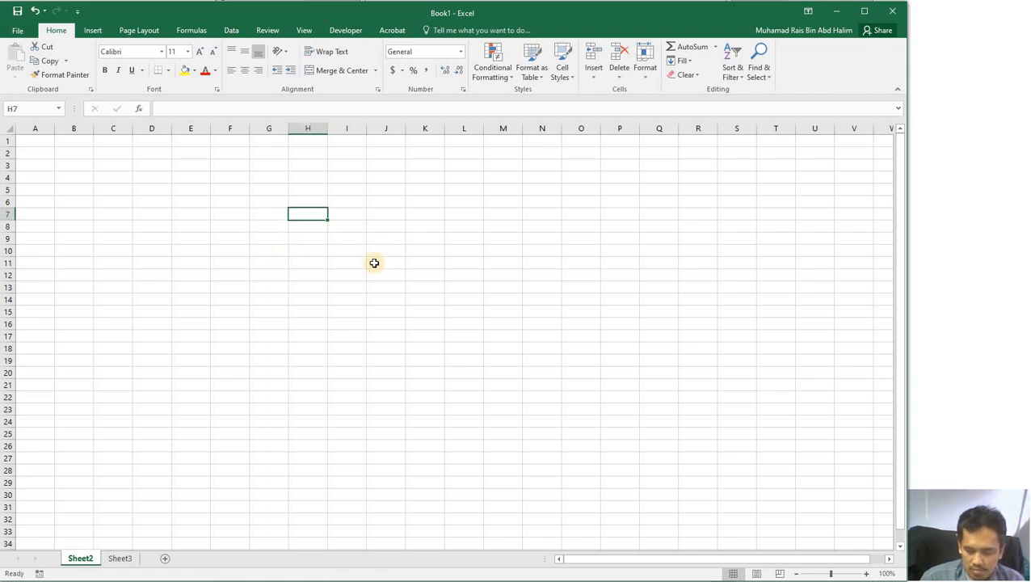
left_click(372, 260)
left_click(214, 208)
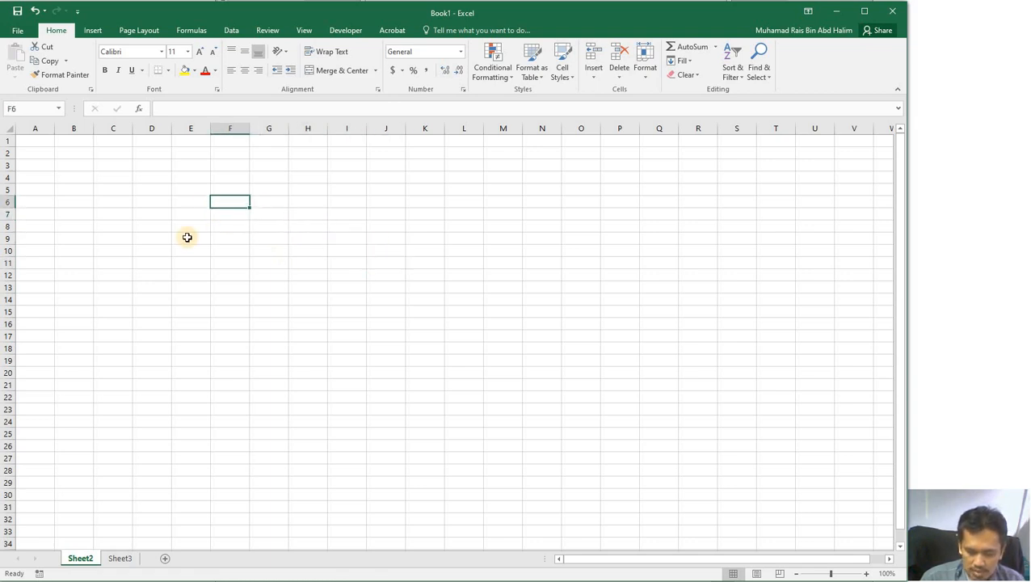
left_click(186, 237)
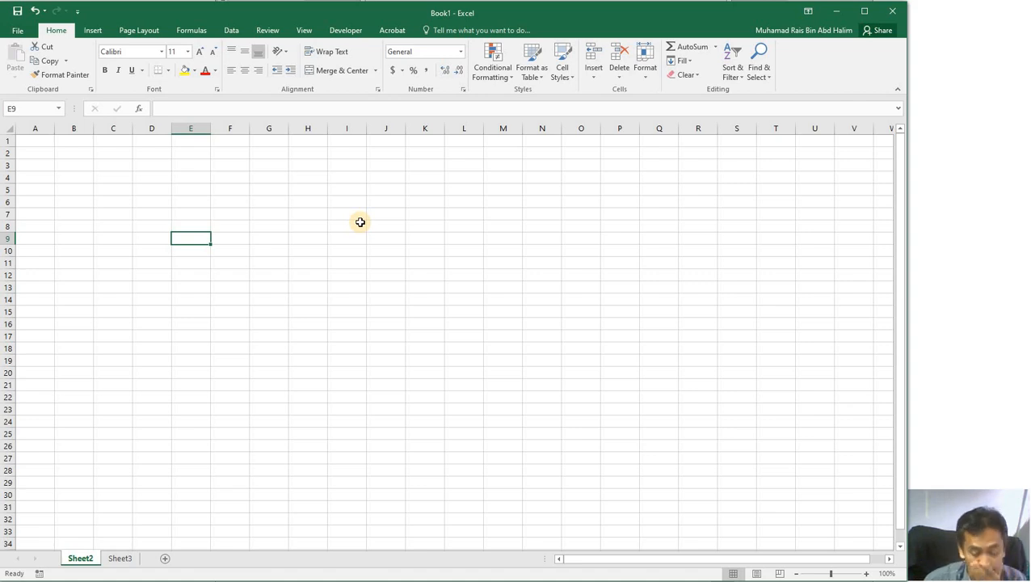
left_click(221, 200)
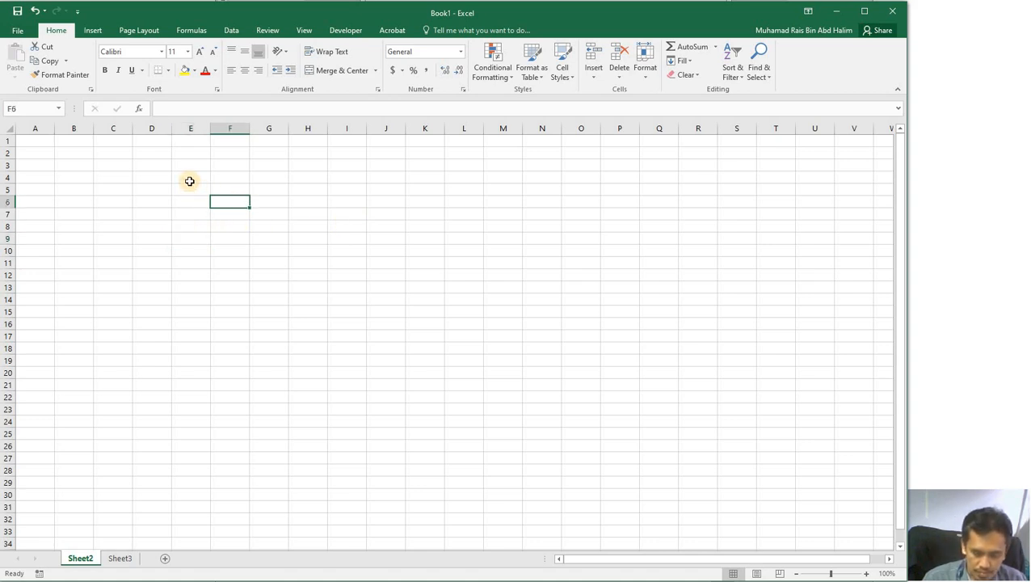
Enter the formula =5+3 in cell E4.
left_click(189, 181)
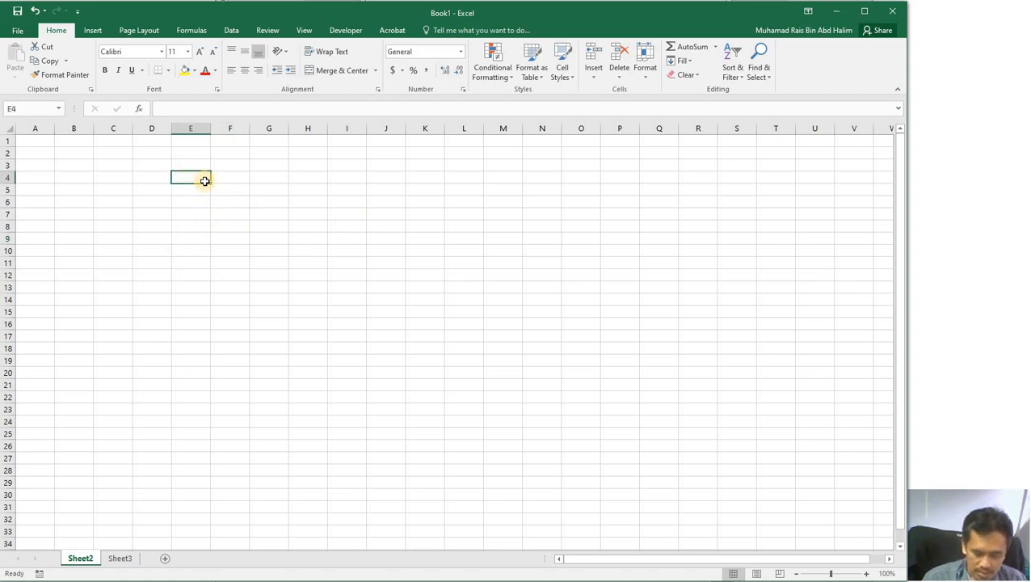
left_click(205, 109)
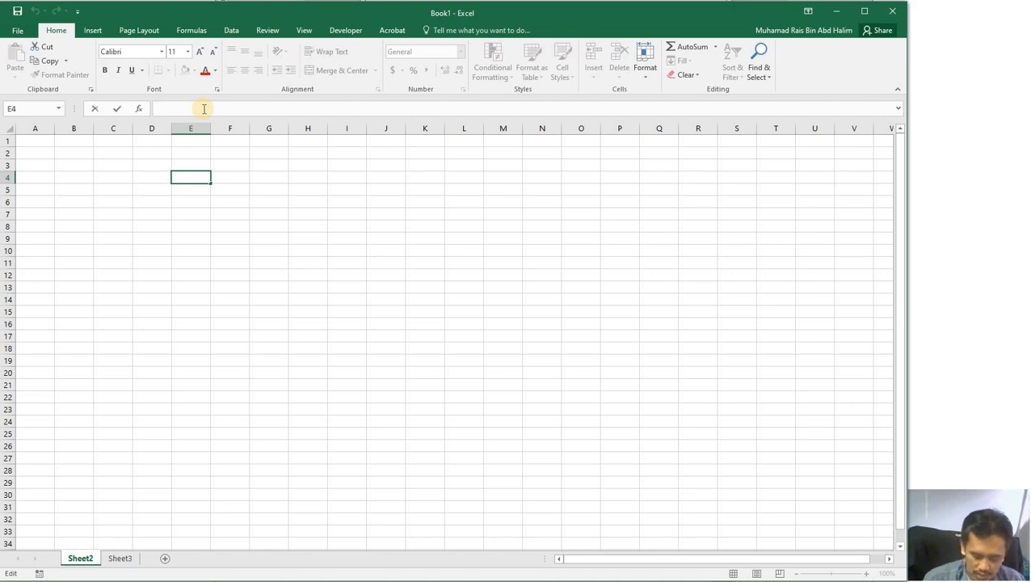
type("=")
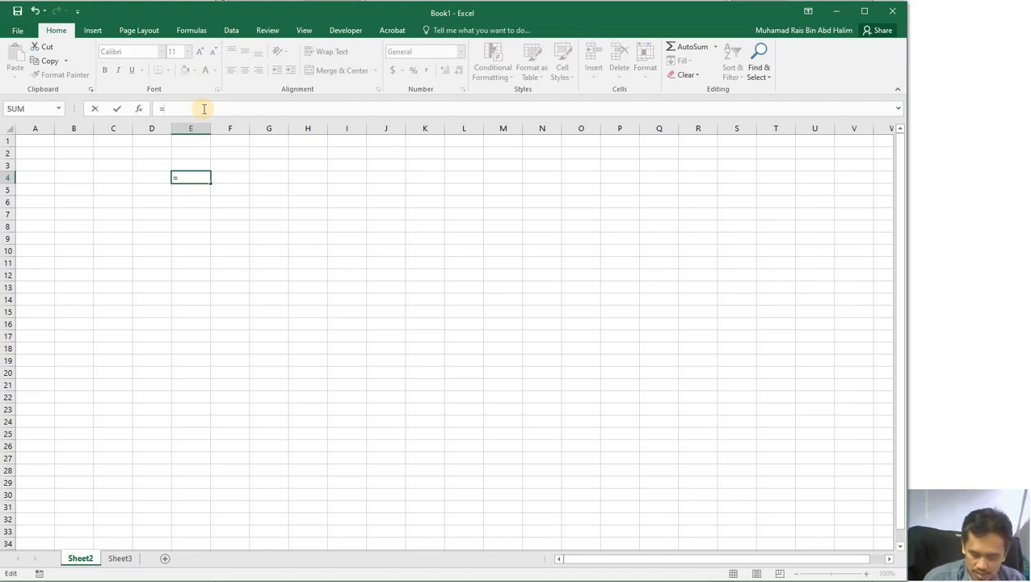
type("5+")
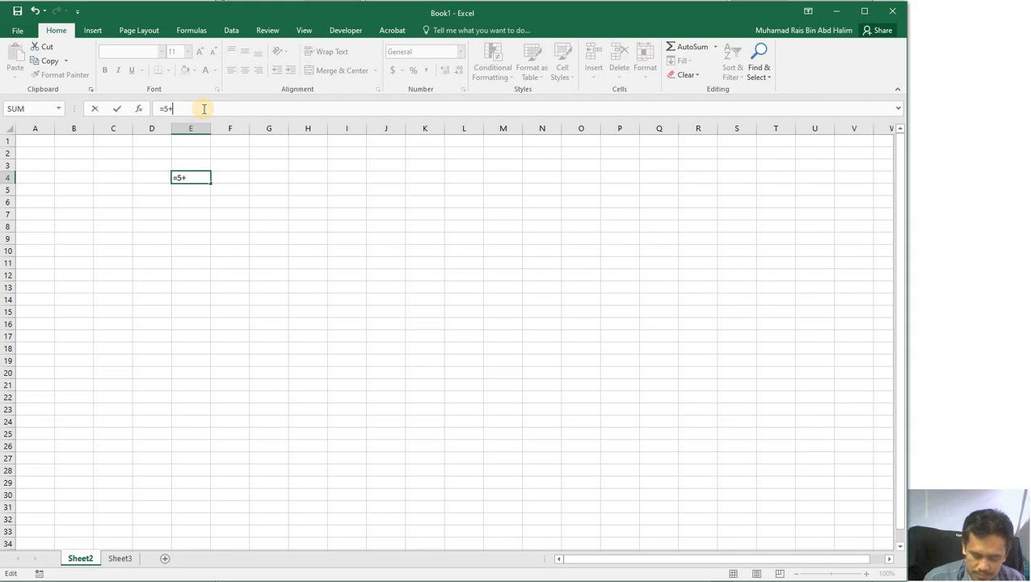
type("3")
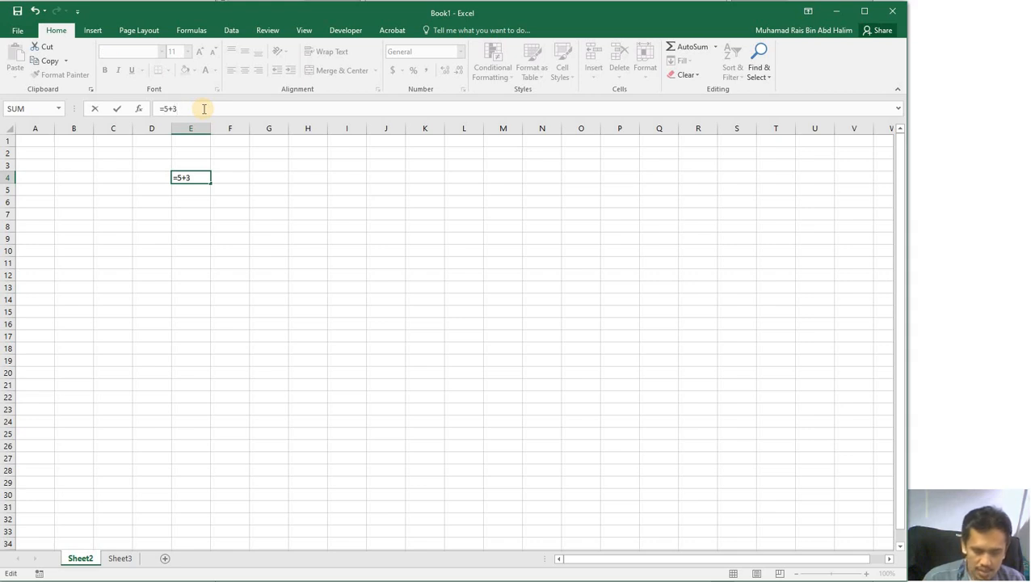
key("Return")
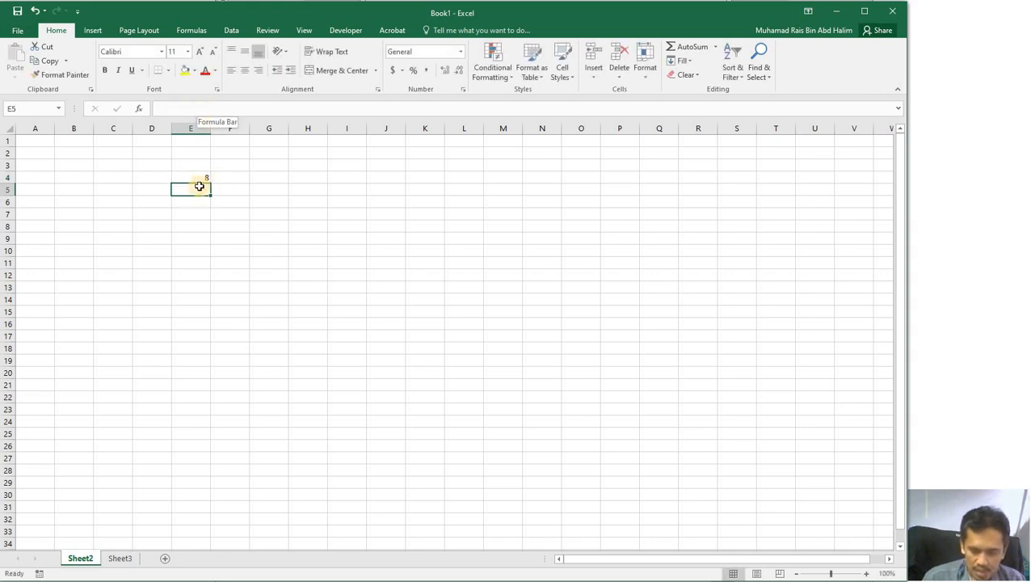
left_click(184, 176)
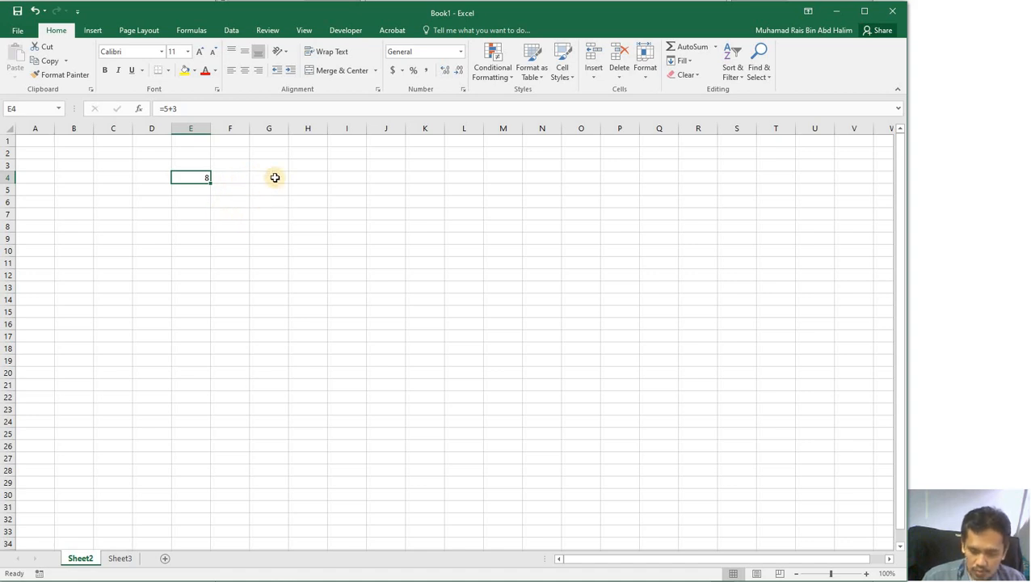
Enter the formula =7-2 in cell G4.
key("Right")
key("Right")
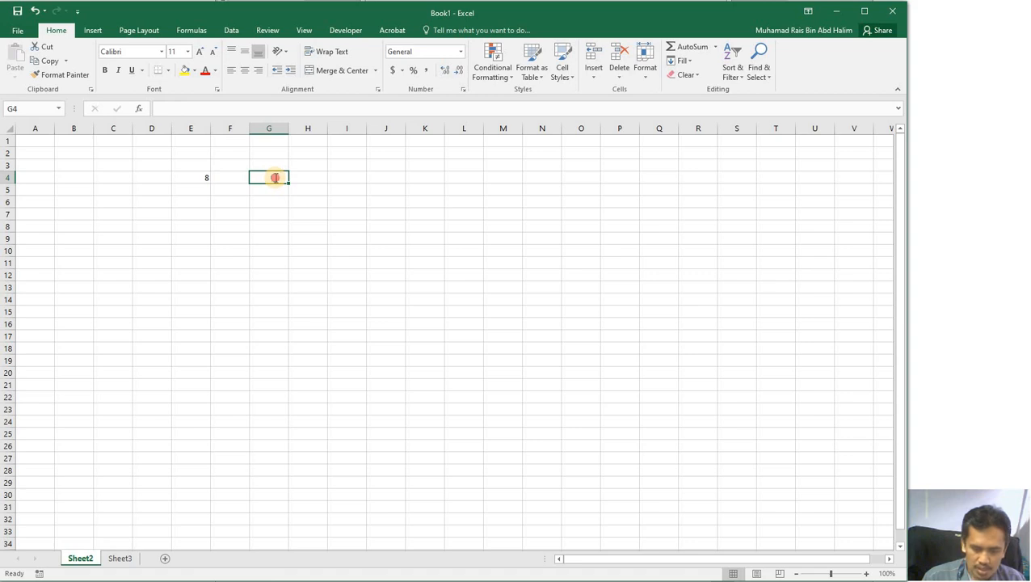
double_click(274, 177)
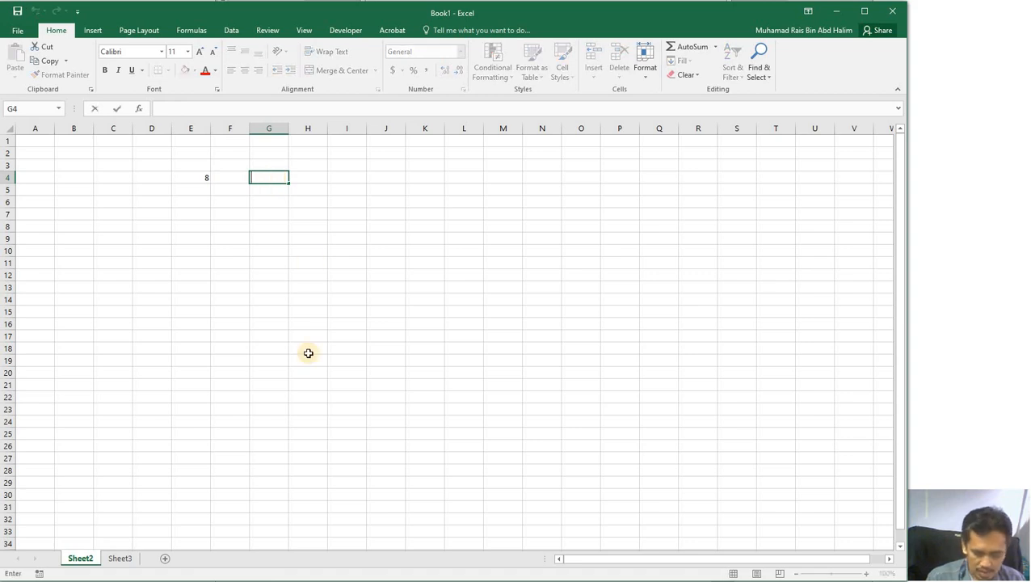
type("=")
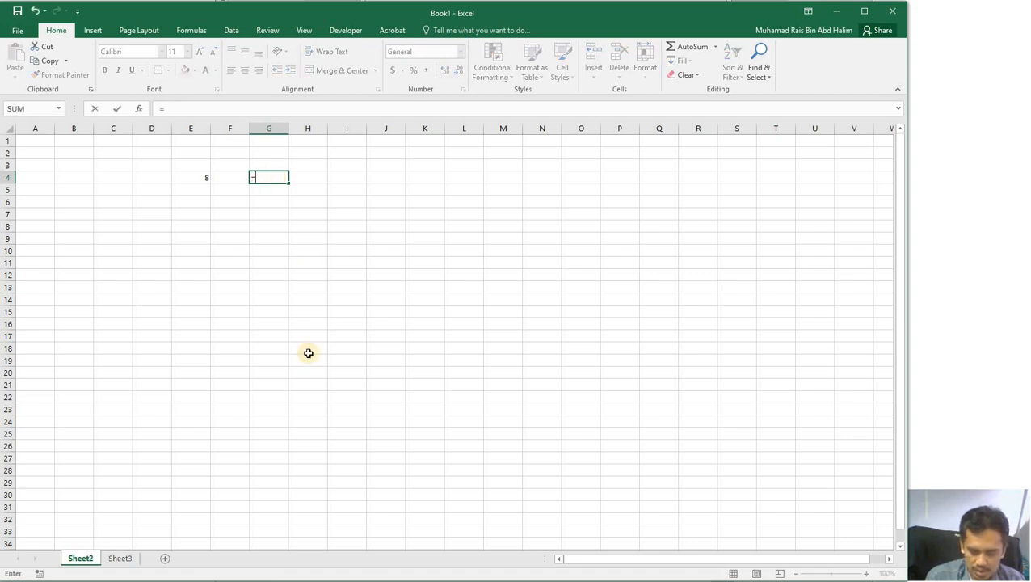
type("7")
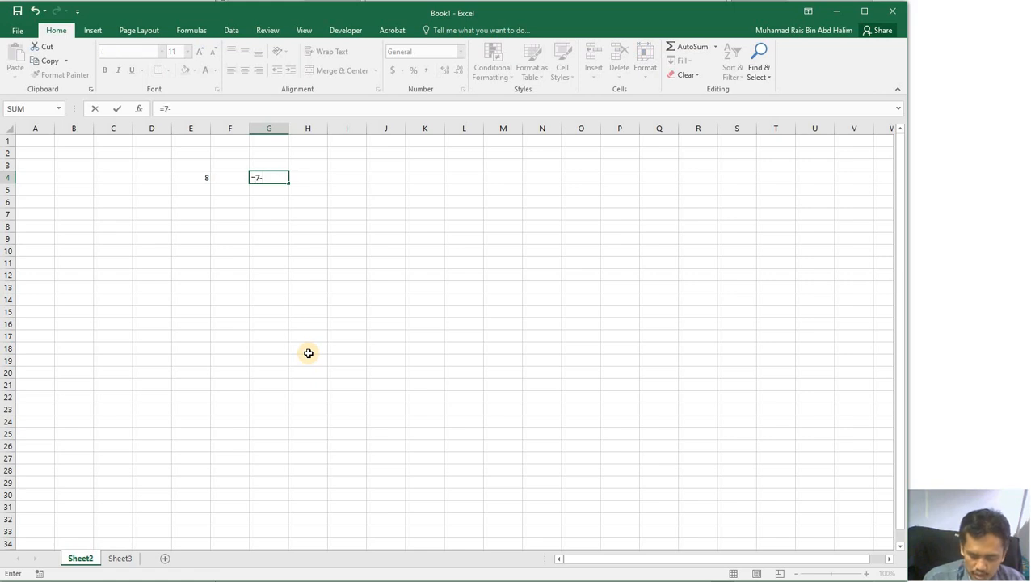
type("-2")
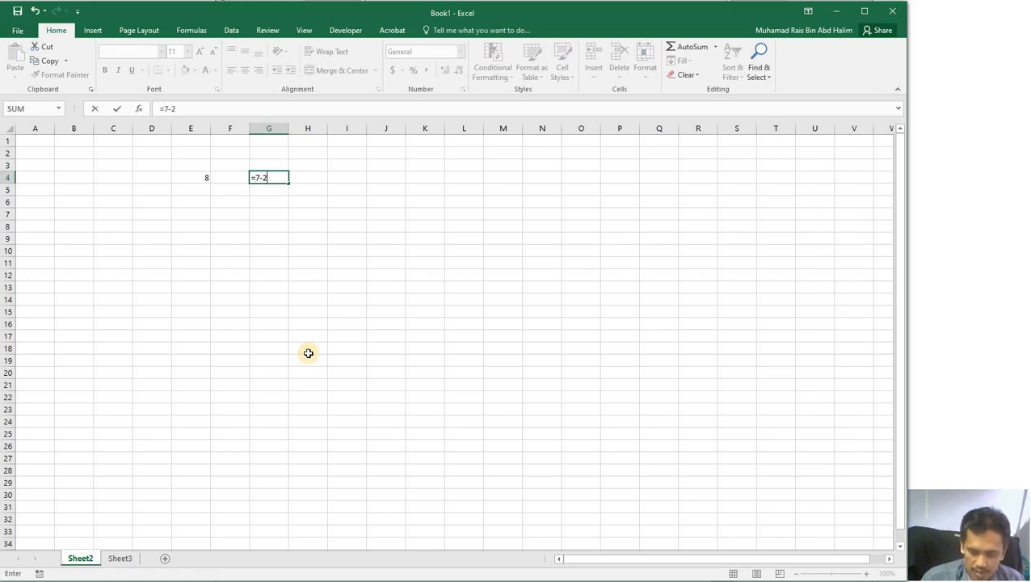
key("Return")
Examine the formulas behind the results in cells E4 and G4, comparing the two cells.
left_click(234, 203)
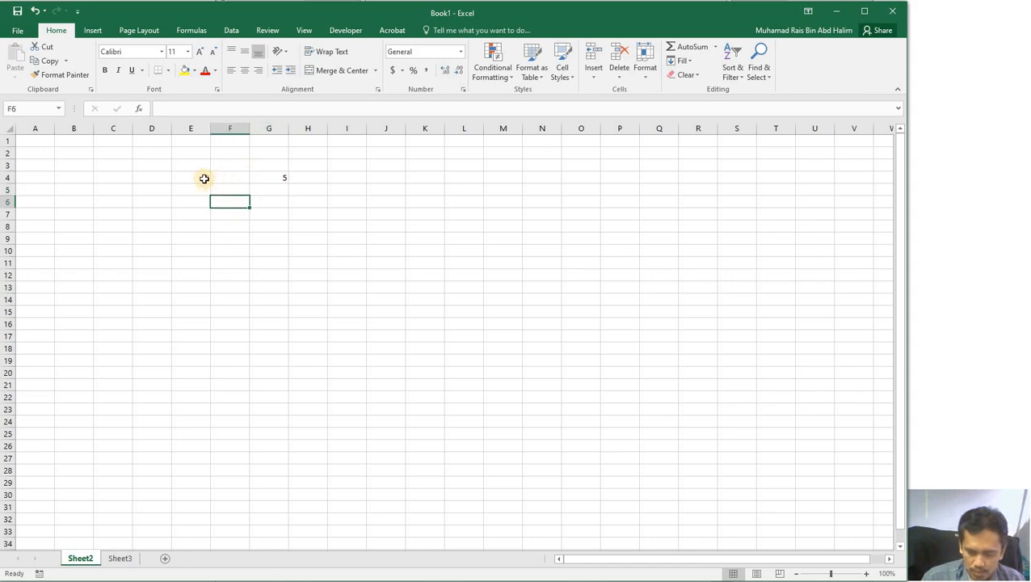
left_click(208, 180)
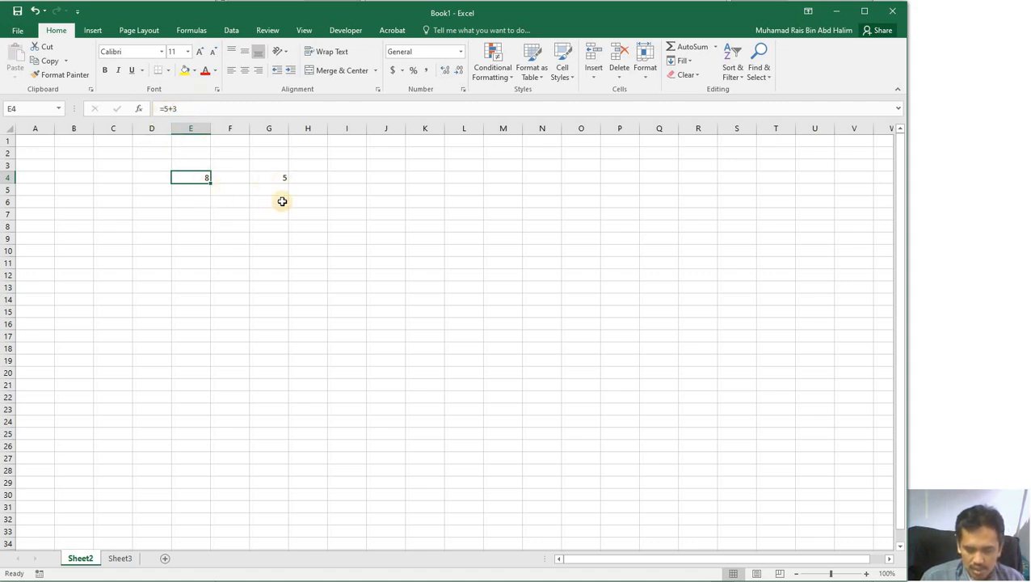
left_click(272, 177)
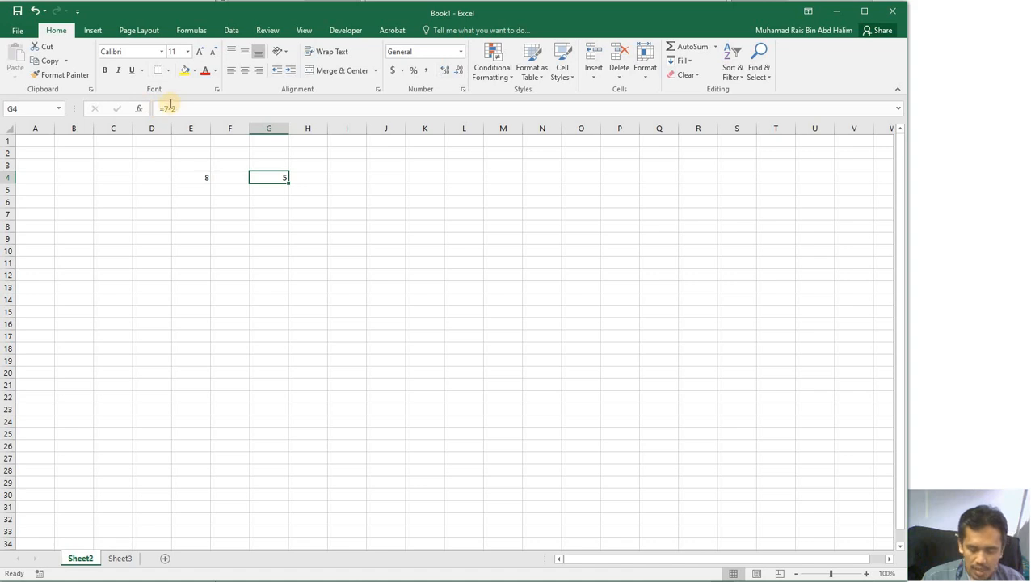
left_click(192, 213)
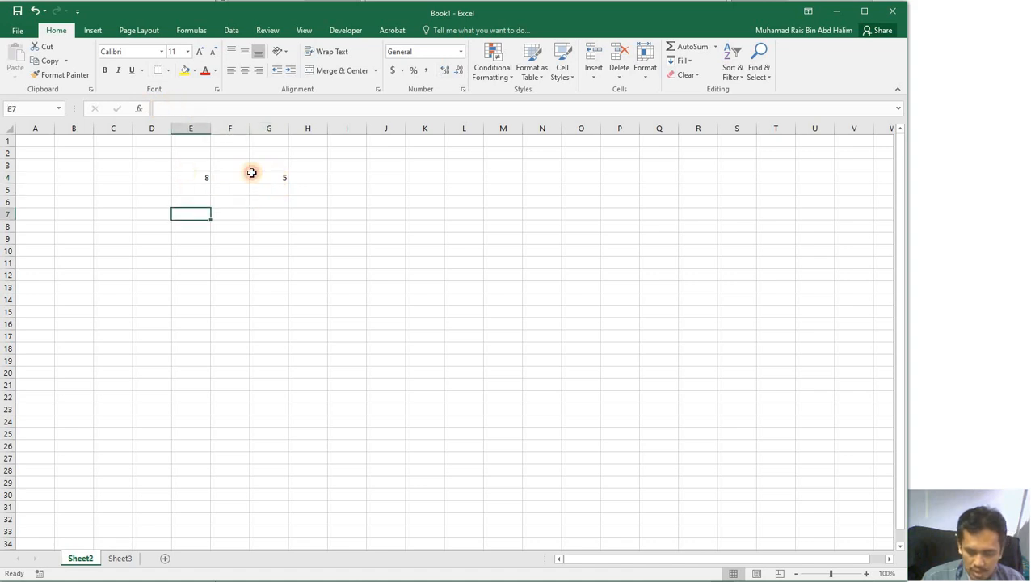
left_click(254, 174)
left_click(203, 174)
left_click(263, 177)
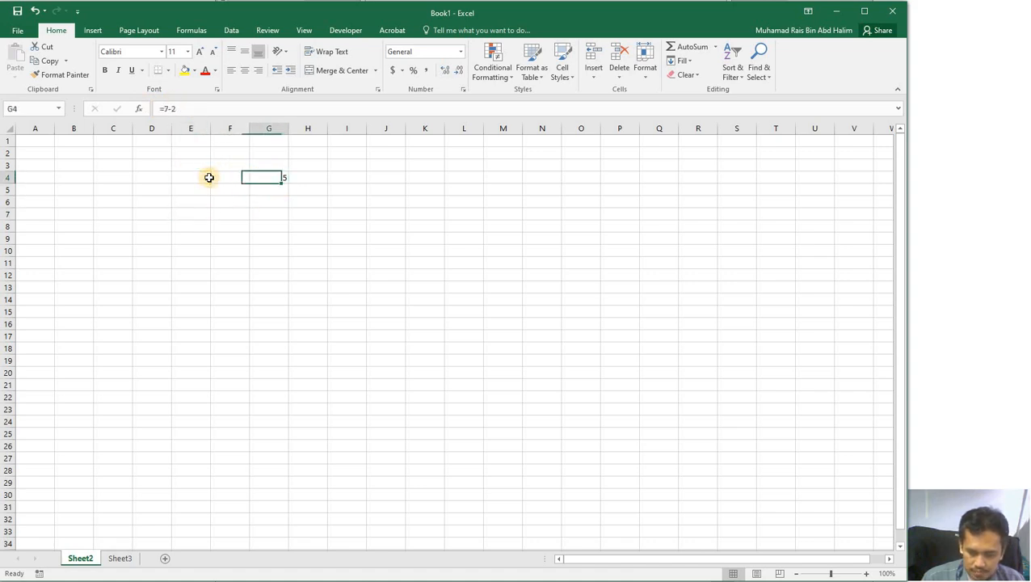
left_click(207, 177)
left_click(224, 187)
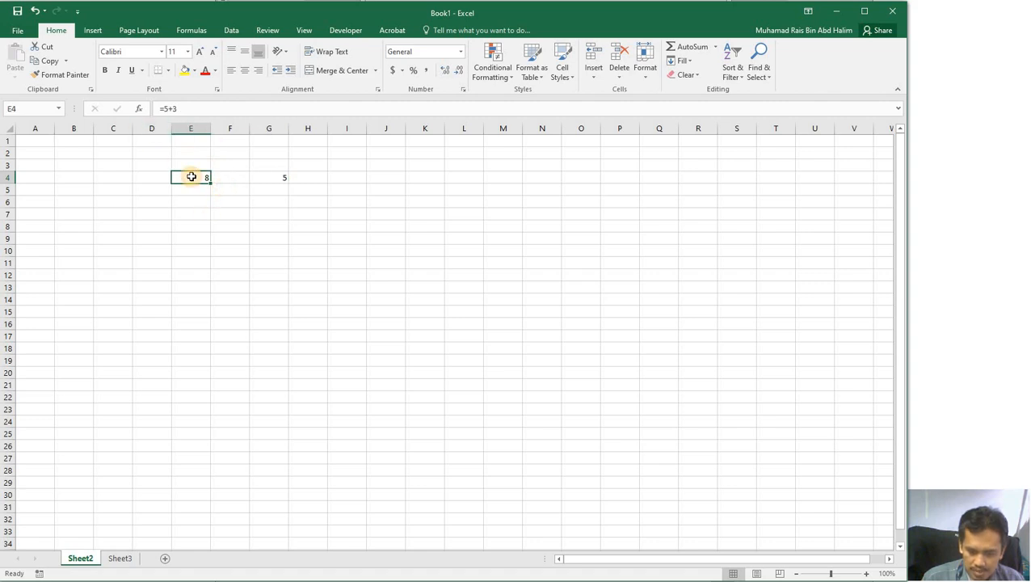
left_click(191, 176)
left_click(275, 177)
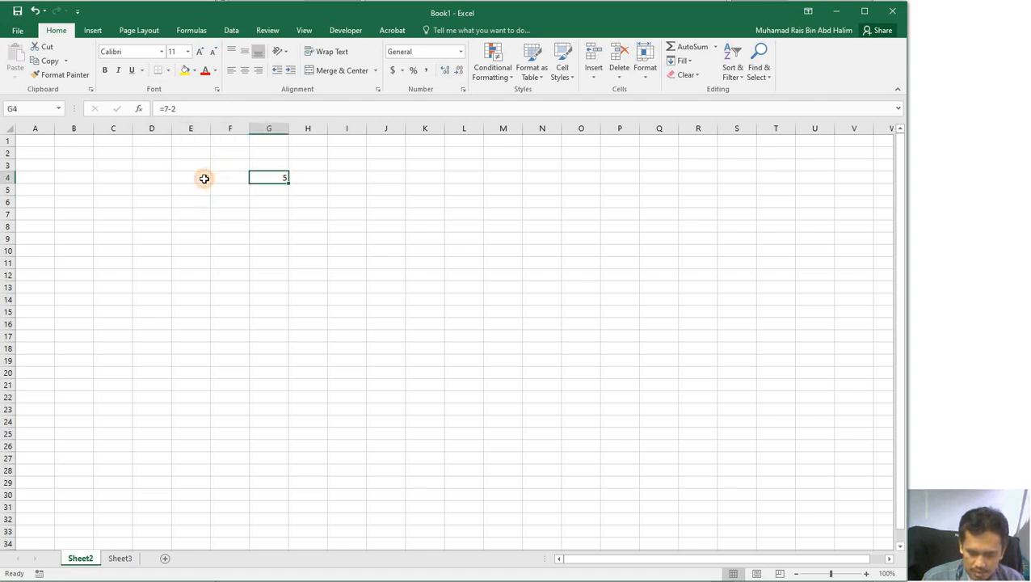
left_click(204, 178)
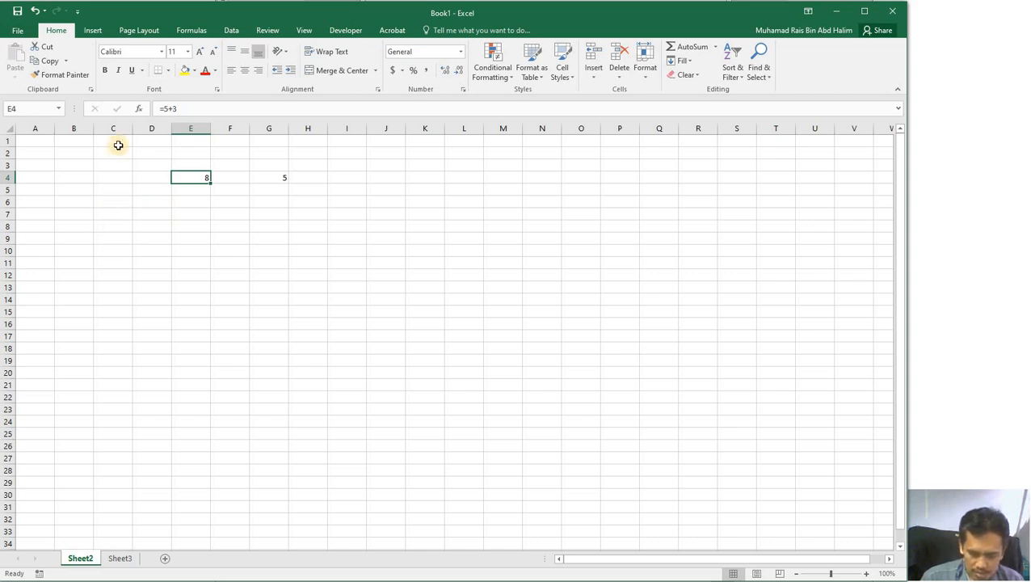
Enter the number 2 in cell C9 and the number 3 in cell D9.
left_click(121, 239)
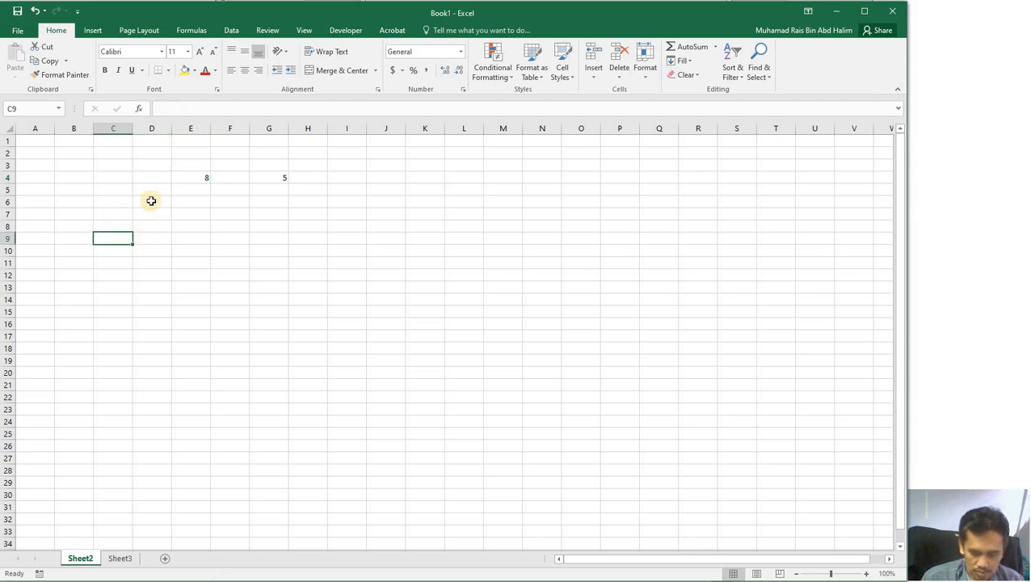
type("2")
left_click(161, 238)
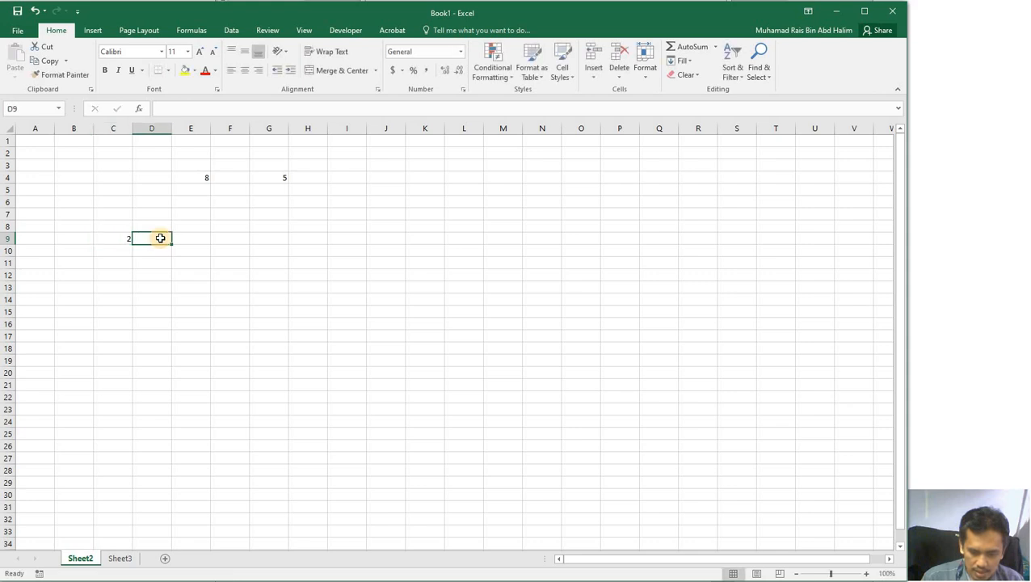
type("3")
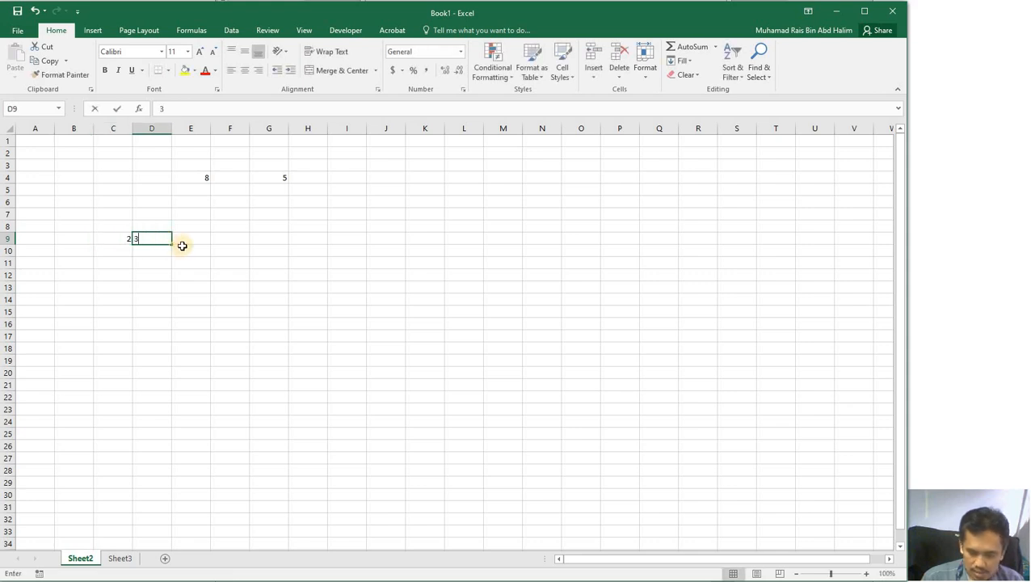
left_click(202, 240)
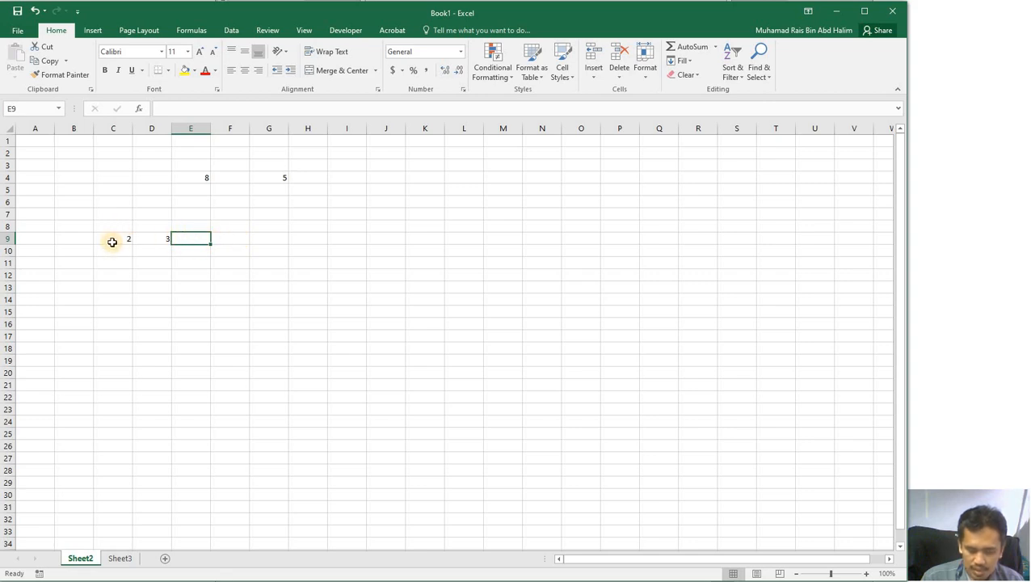
key("Tab")
Add the two numbers of row 9 with the cell-reference formula =C9+D9 in cell E9, and review the cells involved.
left_click(190, 238)
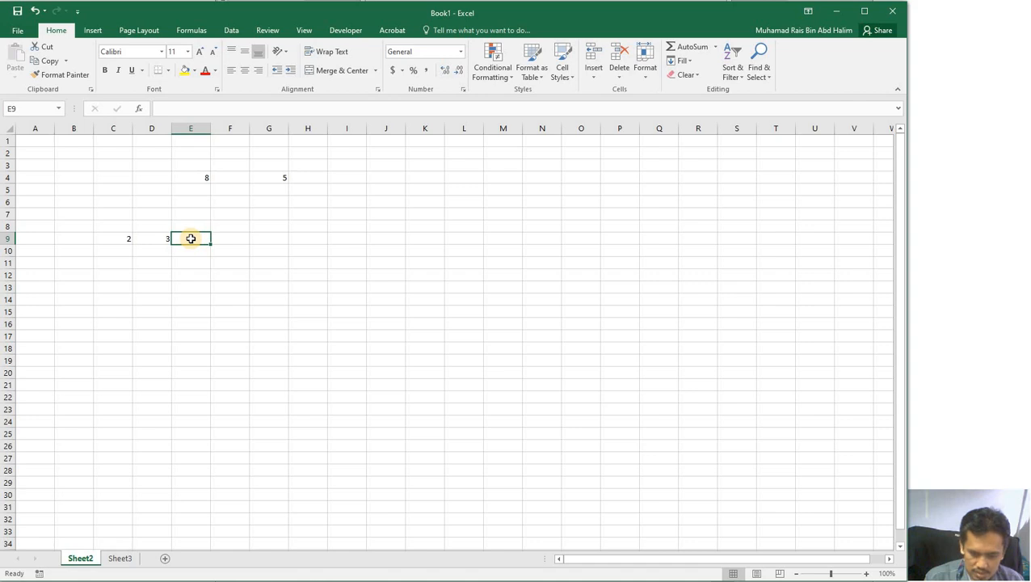
type("=")
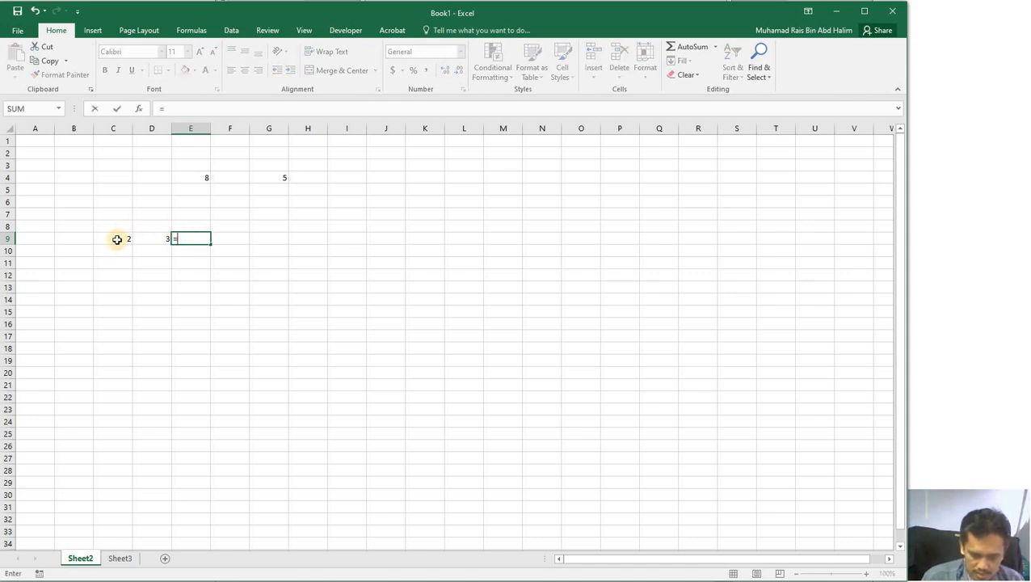
left_click(117, 240)
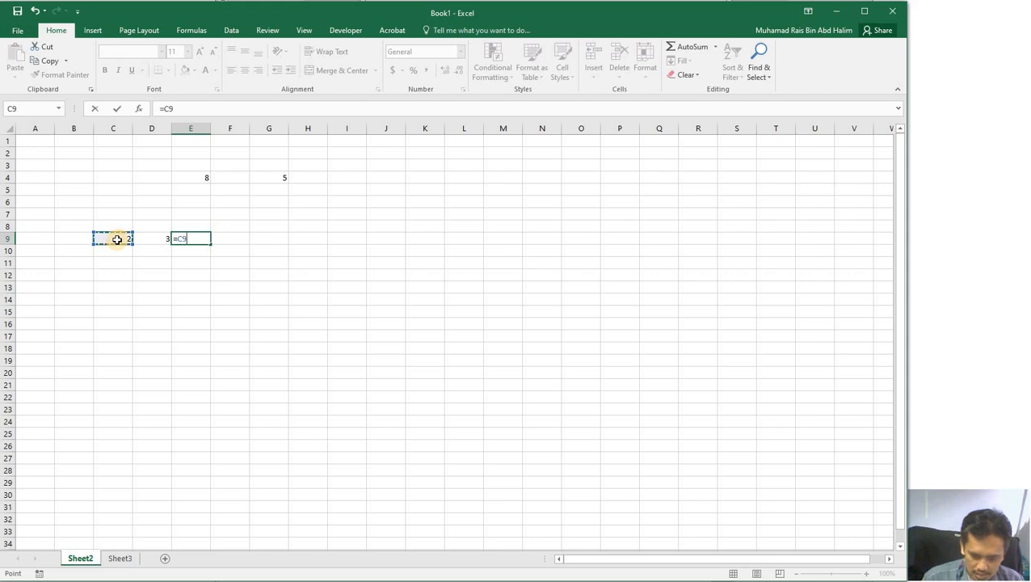
type("+")
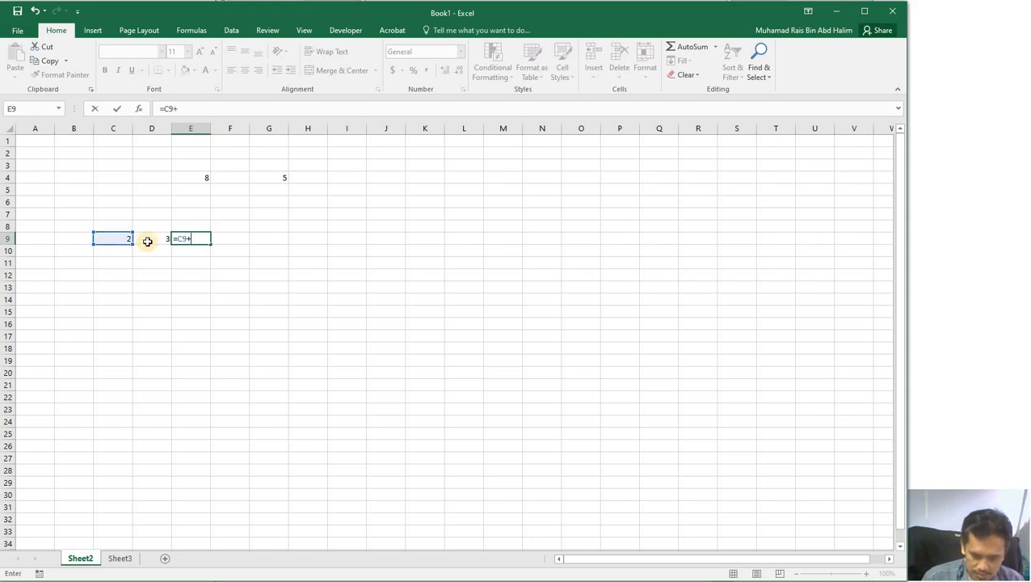
left_click(148, 241)
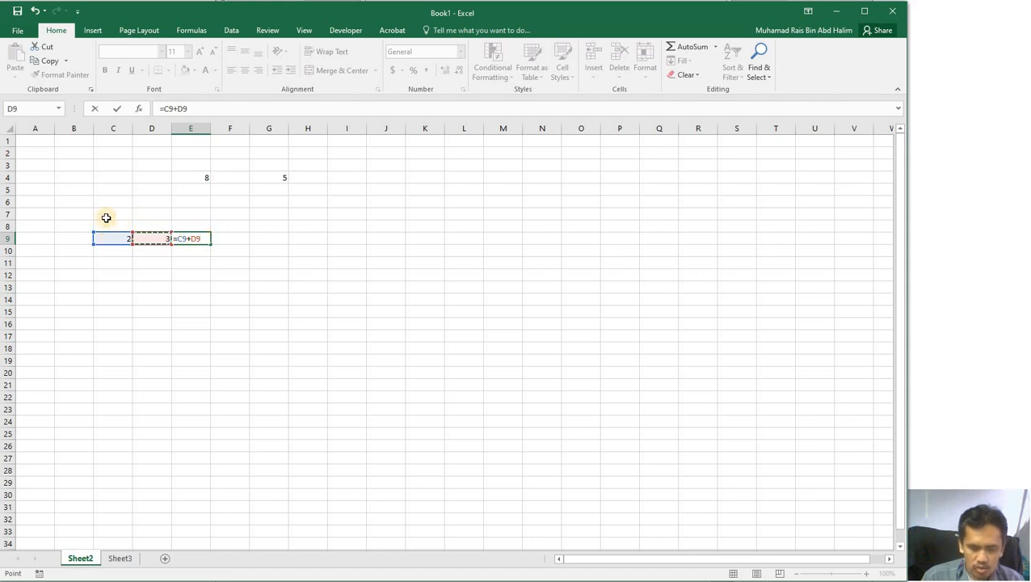
key("Return")
left_click(207, 236)
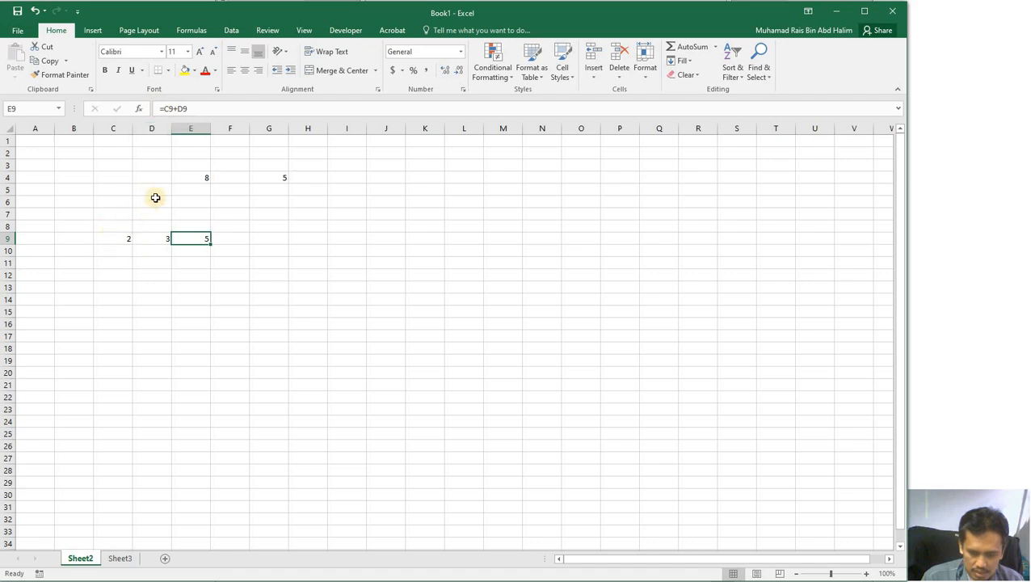
left_click(116, 240)
left_click(140, 236)
left_click(206, 236)
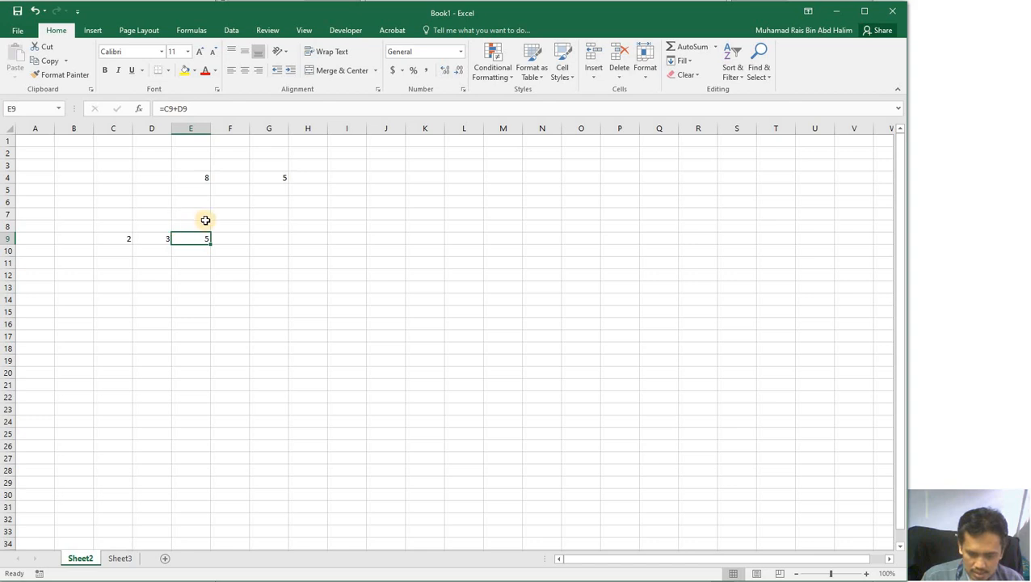
Change the number in cell C9 to 6.
left_click(119, 239)
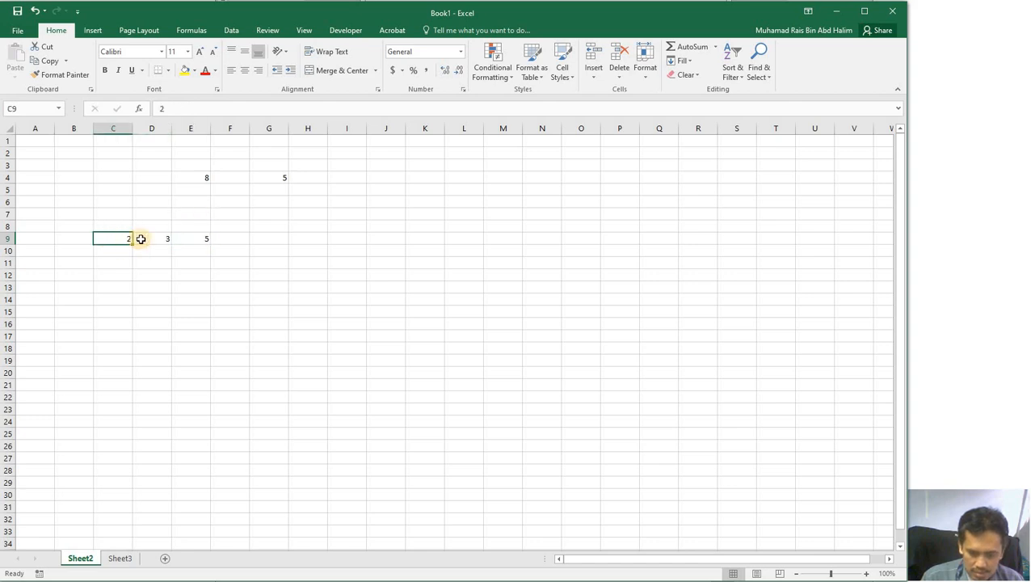
key("Right")
key("Left")
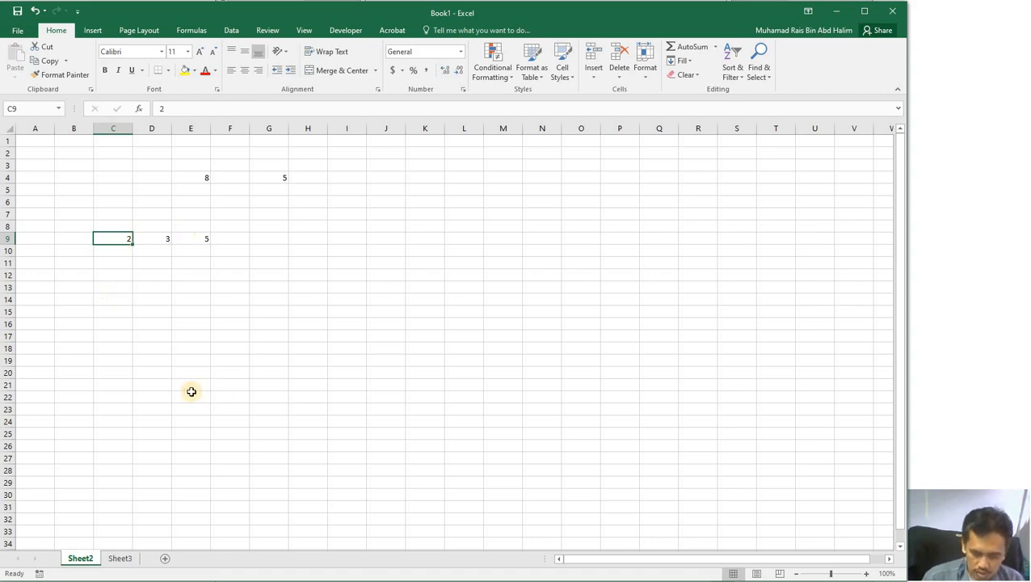
type("6")
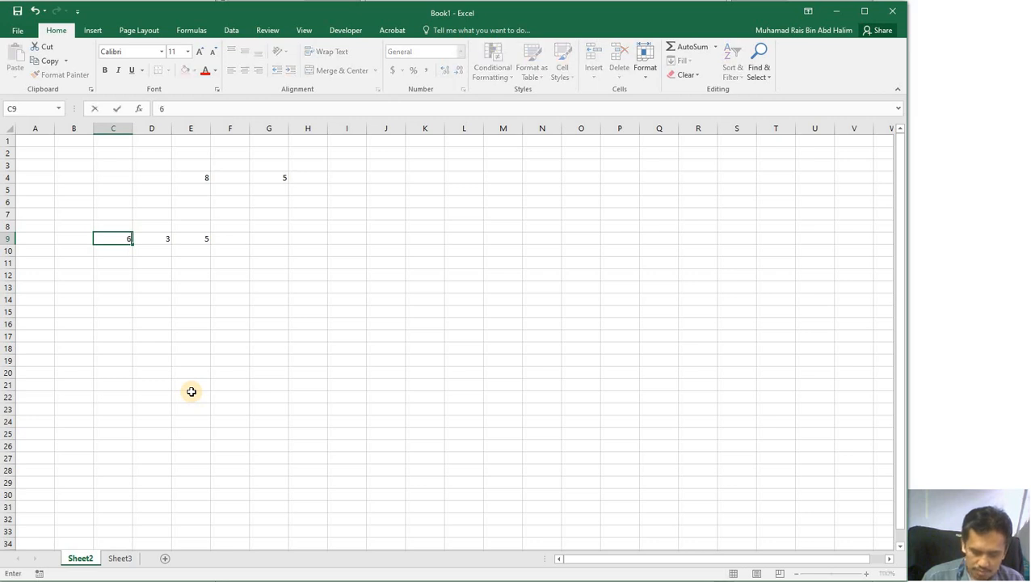
key("Return")
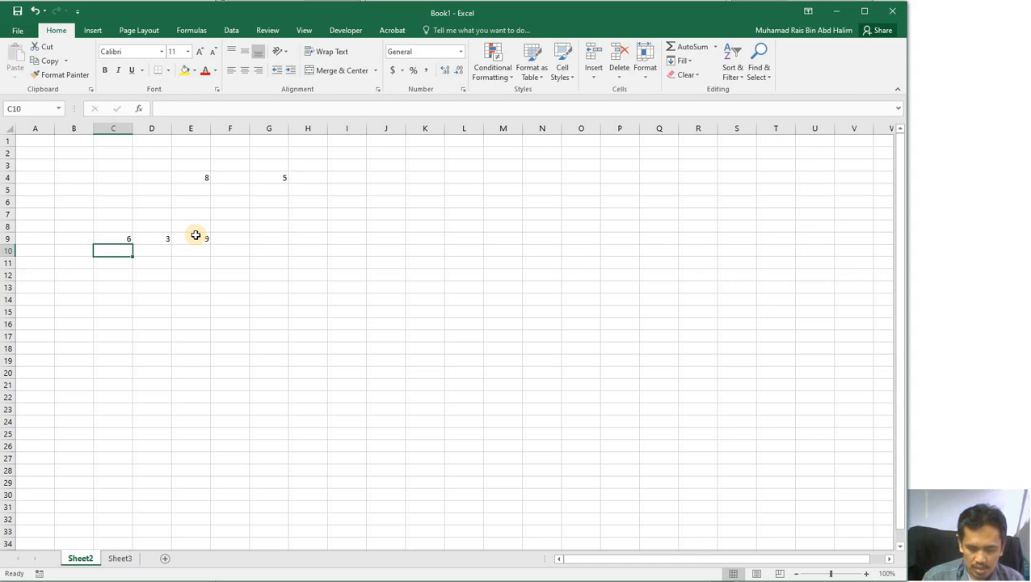
Compare the typed-number formula in cell E4 with the cell-reference formula in E9 and its input cells C9 and D9.
left_click(198, 177)
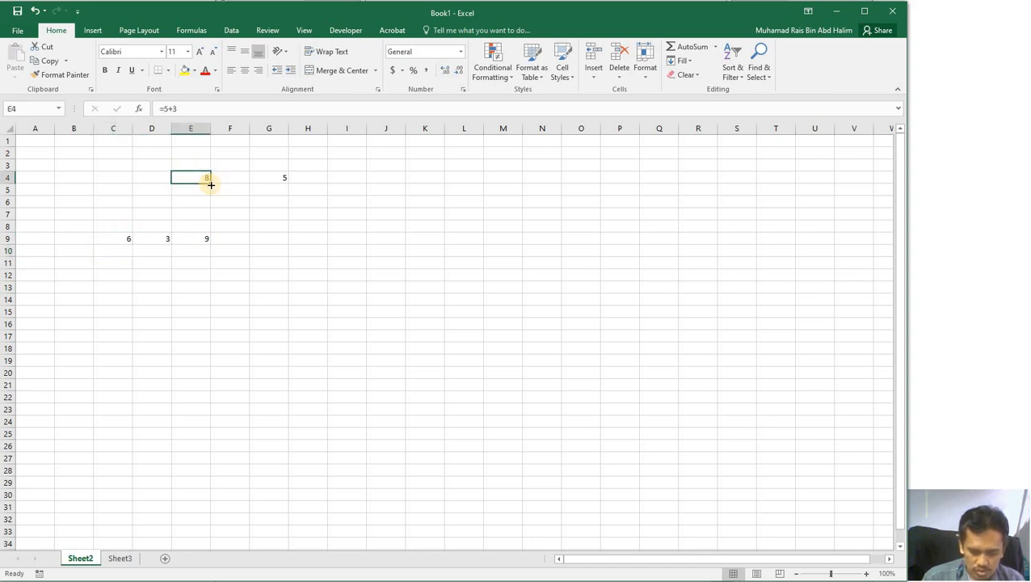
double_click(186, 177)
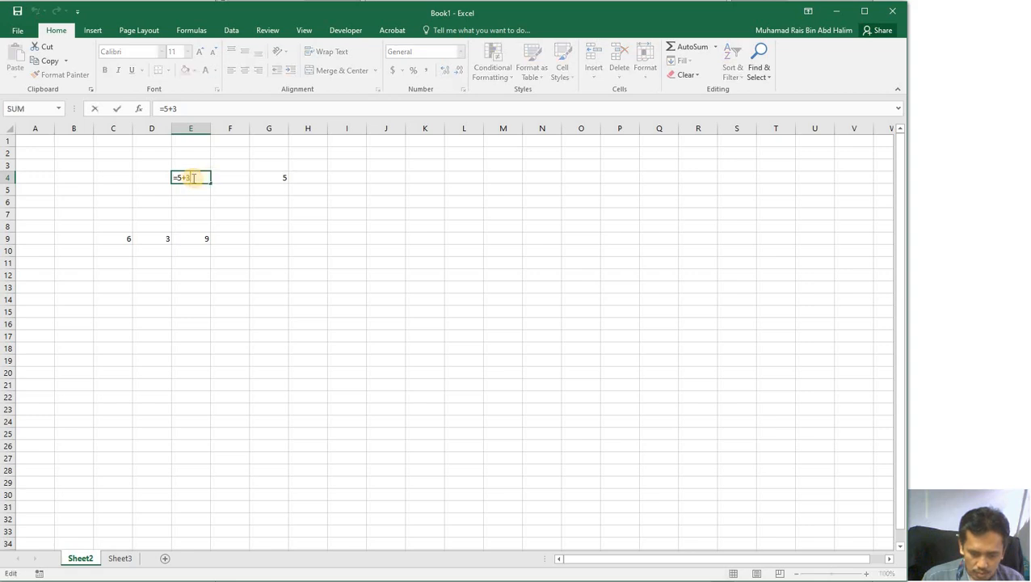
left_click_drag(185, 177, 176, 177)
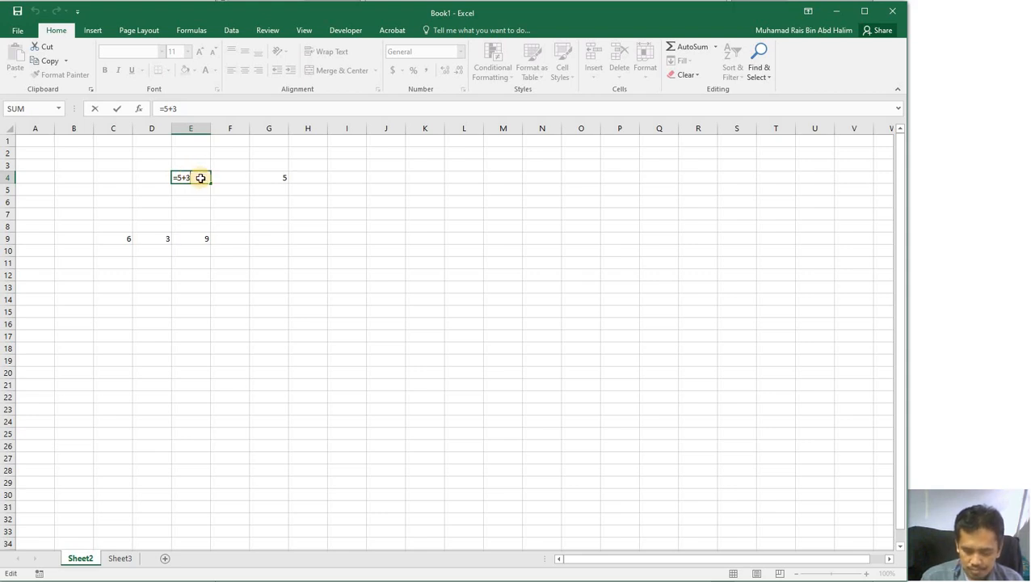
key("Return")
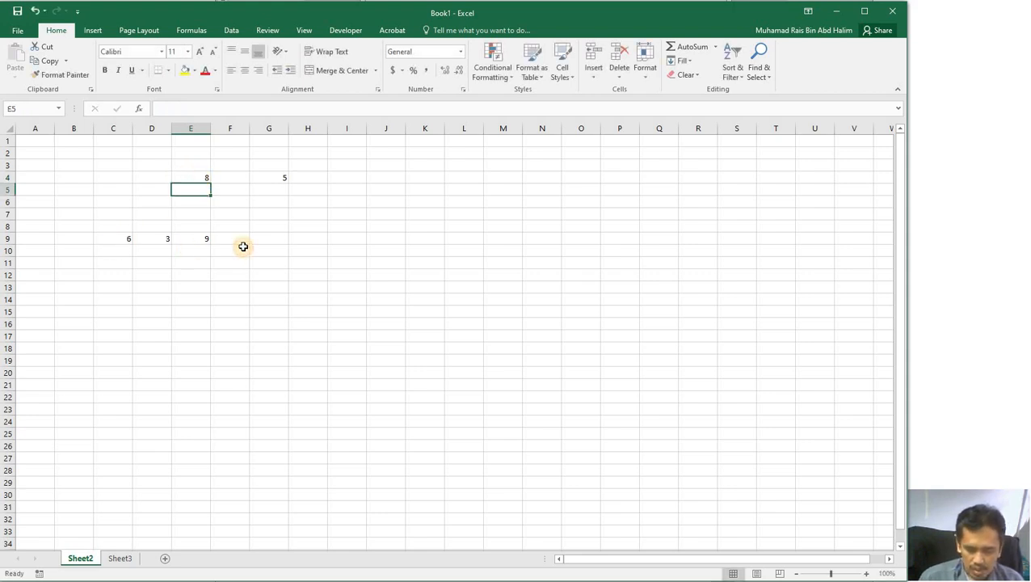
left_click(116, 239)
left_click(161, 238)
left_click(197, 236)
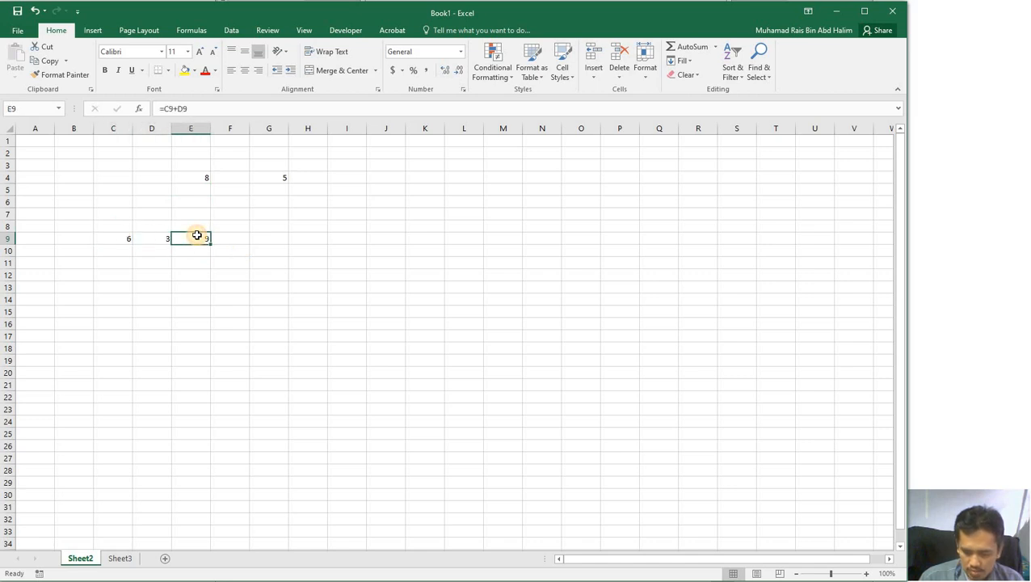
left_click(128, 240)
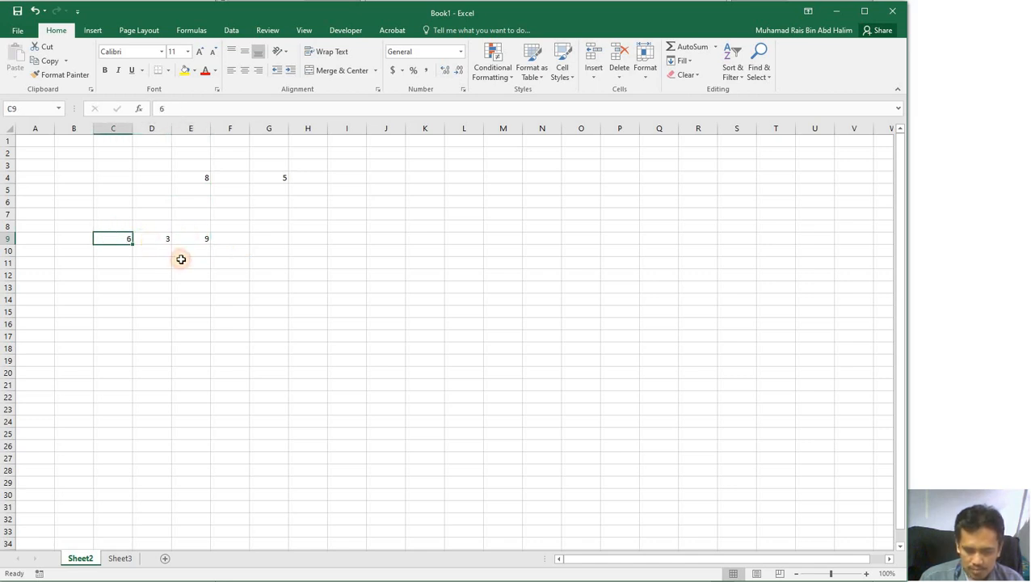
left_click(153, 240)
Enter the numbers 3, 4, 5, 7, 5 and 3 down cells C10 to C15.
left_click(122, 249)
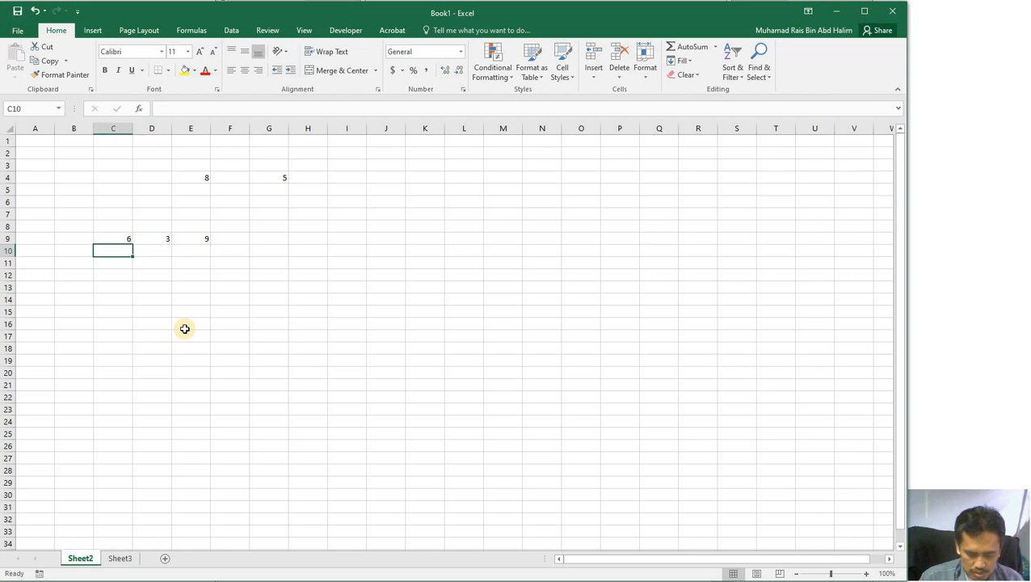
type("3")
key("Return")
type("4")
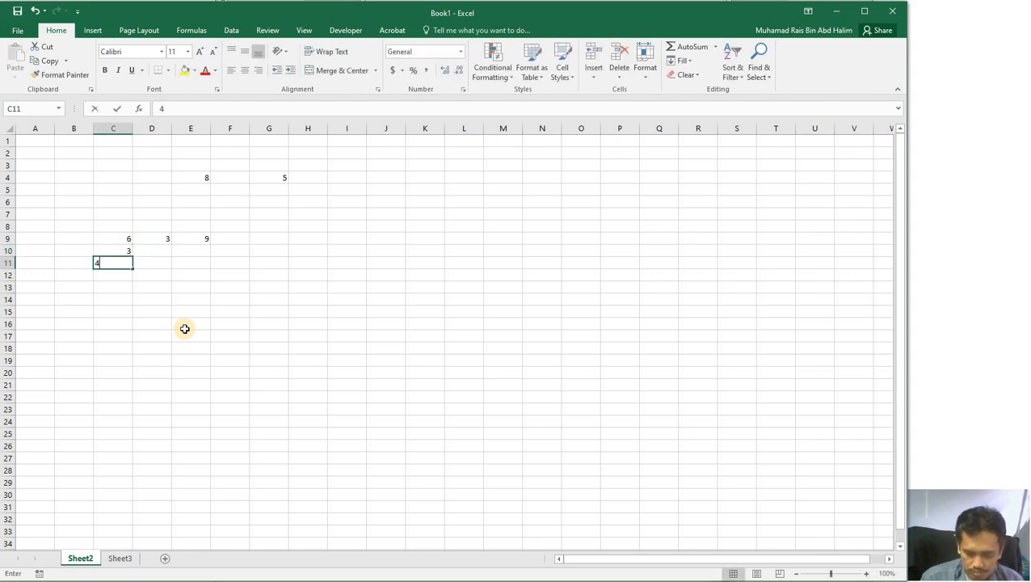
key("Return")
type("5")
key("Return")
type("7")
key("Return")
type("5")
key("Return")
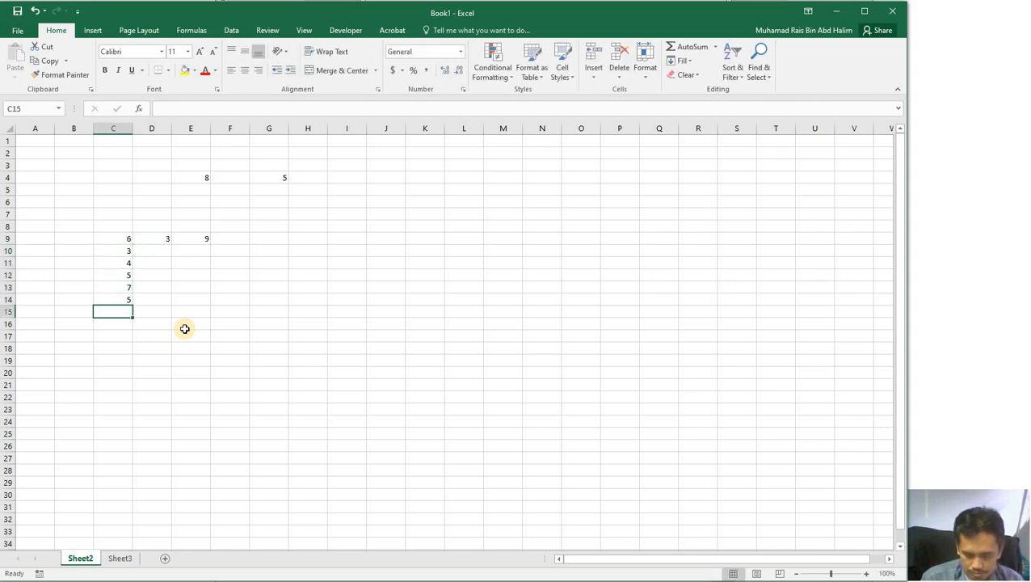
type("3")
key("Tab")
Enter the numbers 5, 6, 7, 8, 9 and 0 down cells D10 to D15.
key("Up")
key("Up")
key("Up")
key("Up")
key("Up")
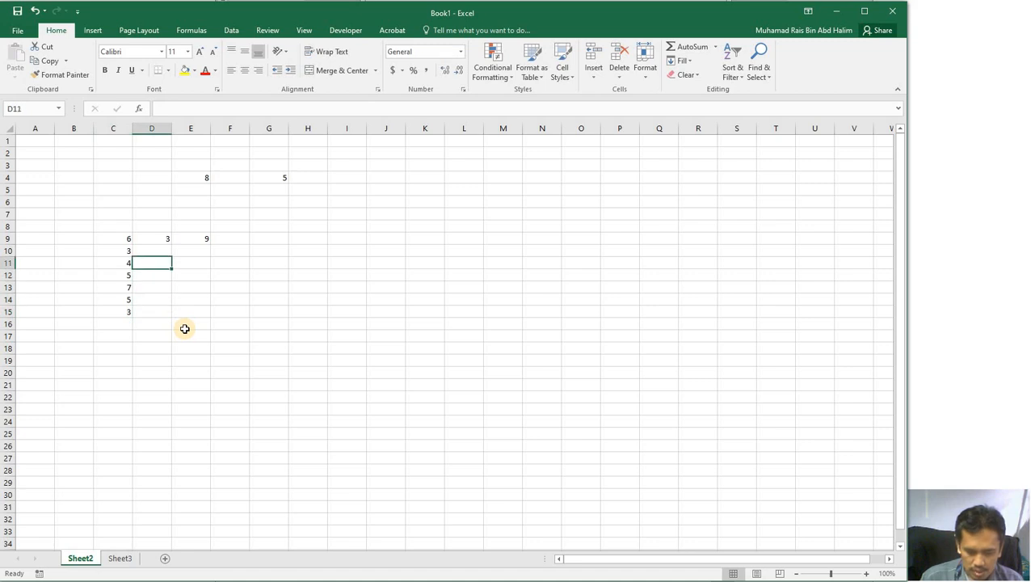
type("5")
key("Return")
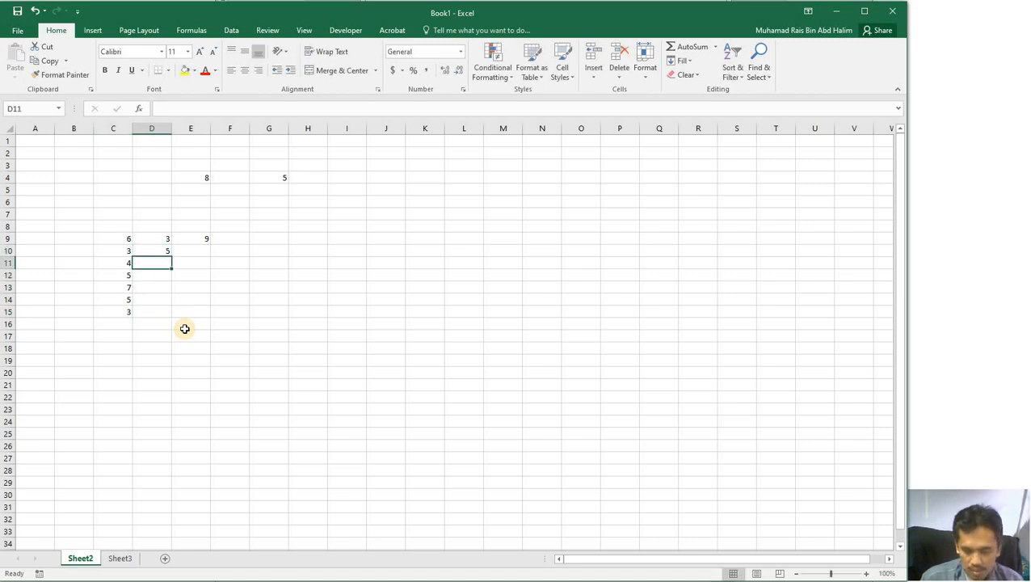
type("6")
key("Return")
type("7")
key("Return")
type("8")
key("Return")
type("9")
key("Return")
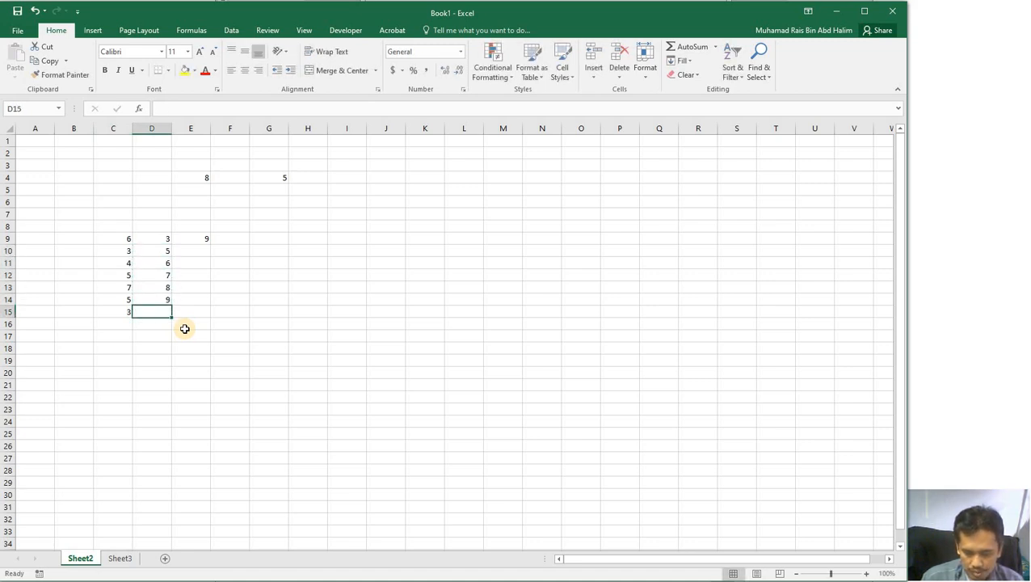
type("0")
key("Return")
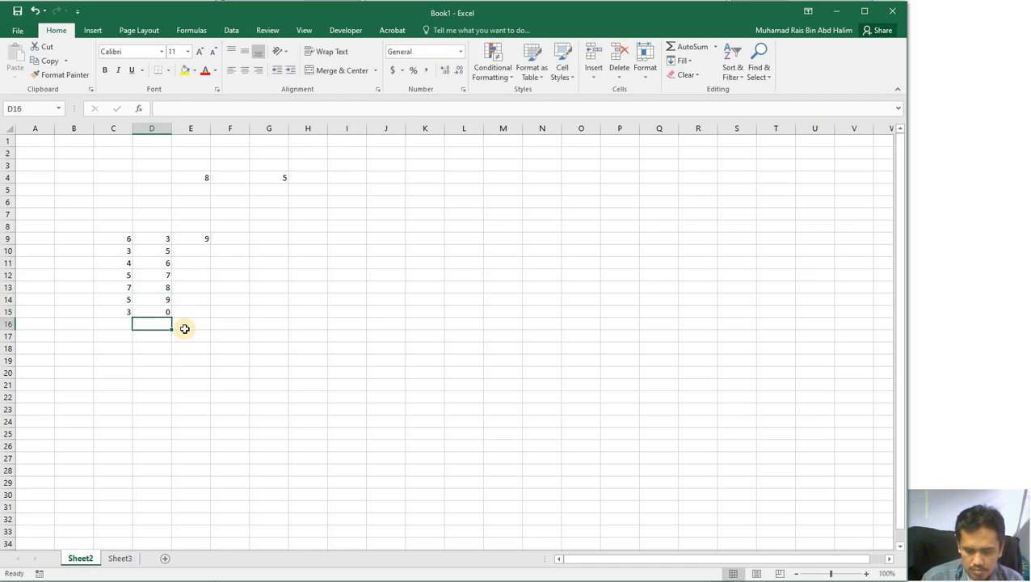
Review the formula in cell E9, copy it and paste it into cell E10 with the Formulas paste option.
left_click(204, 236)
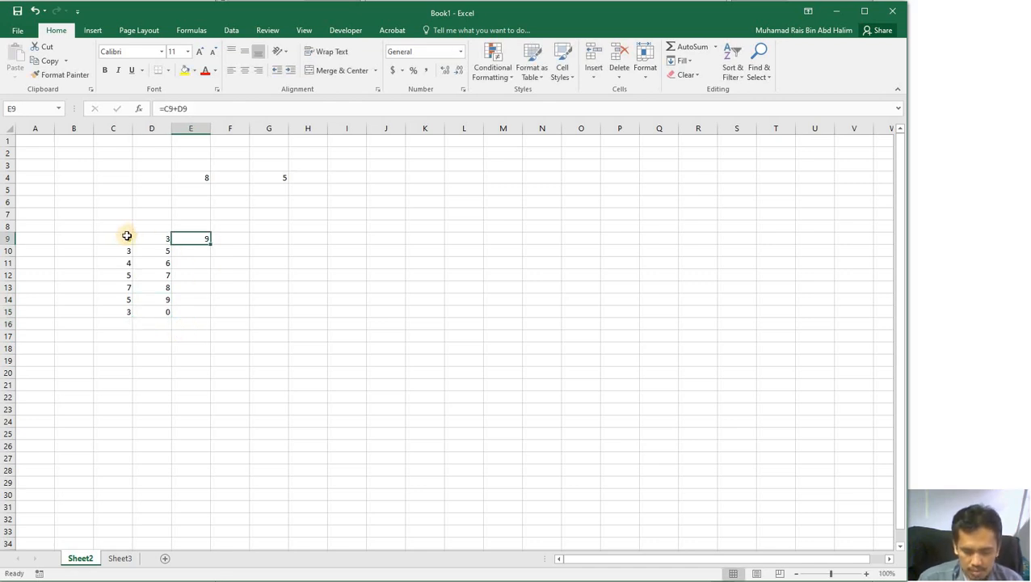
double_click(205, 238)
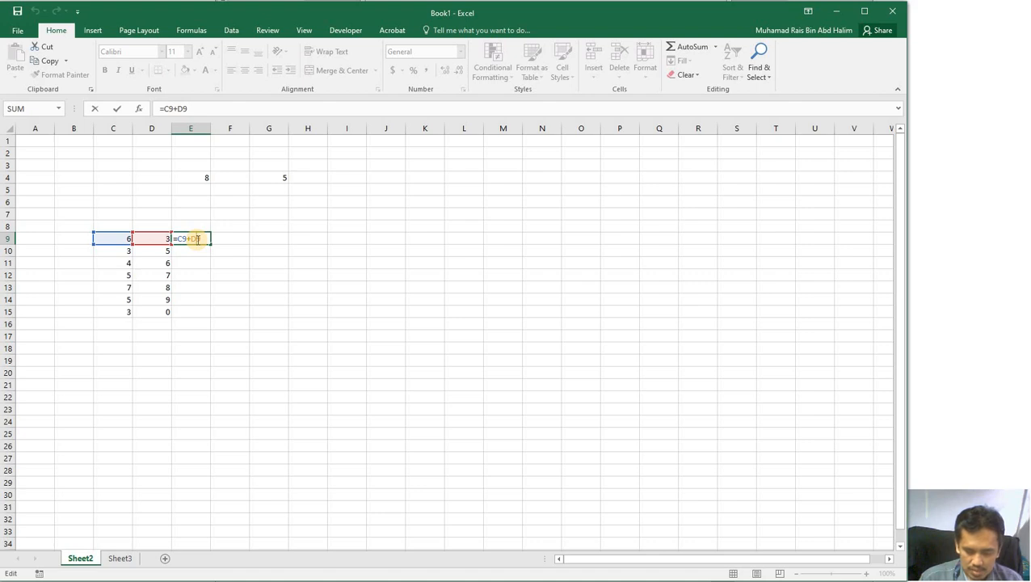
key("Escape")
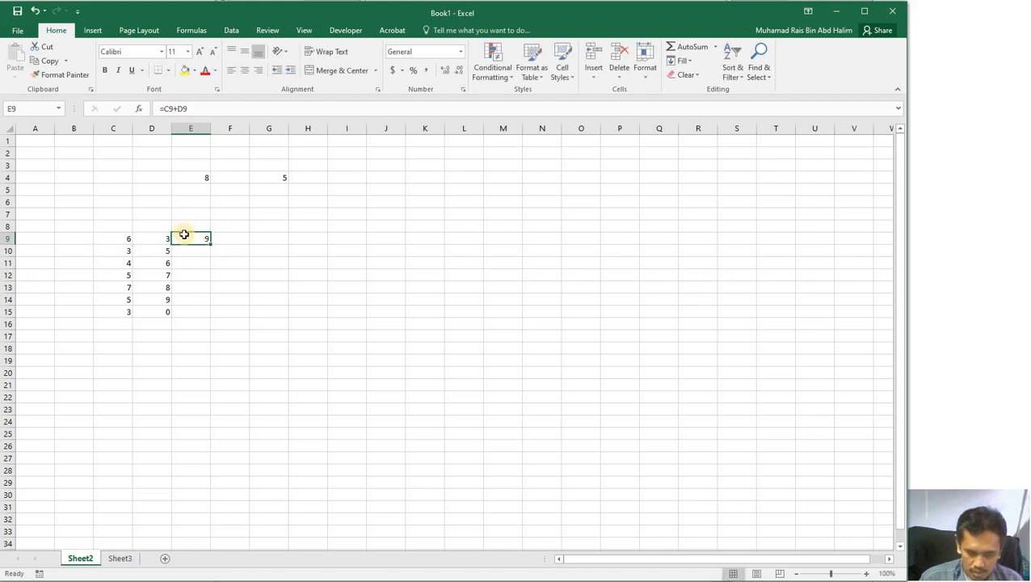
right_click(185, 240)
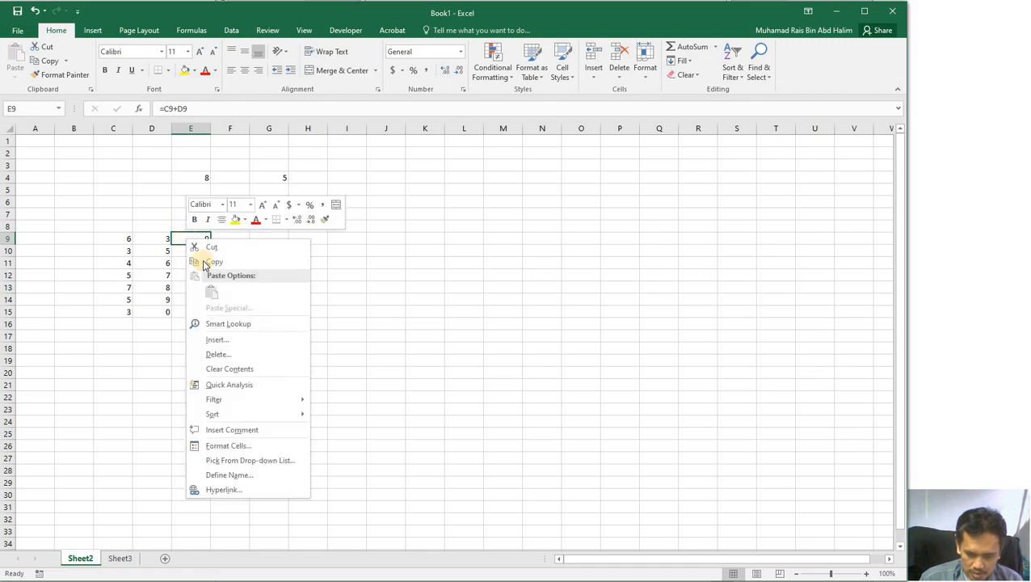
key("Escape")
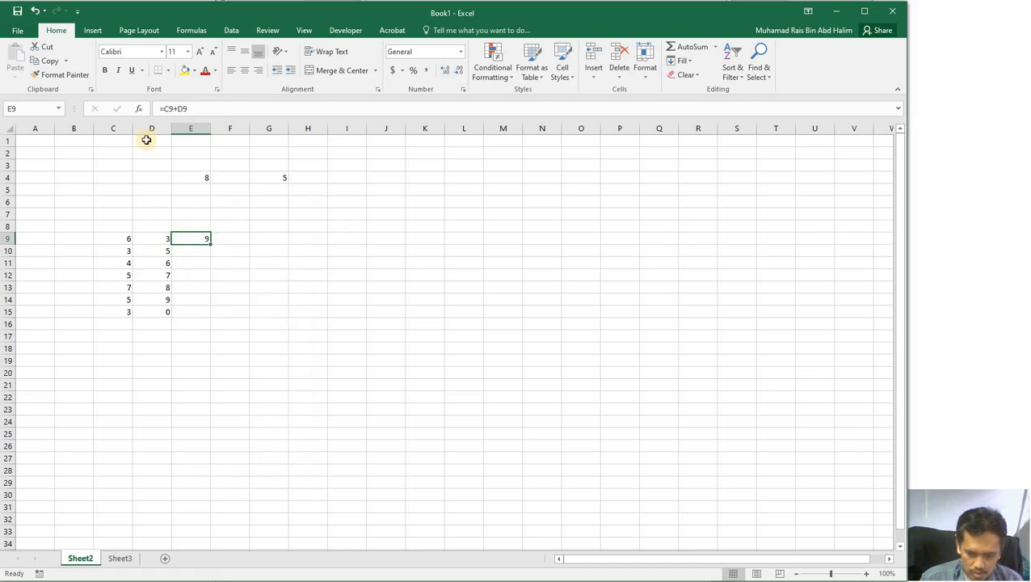
left_click(53, 63)
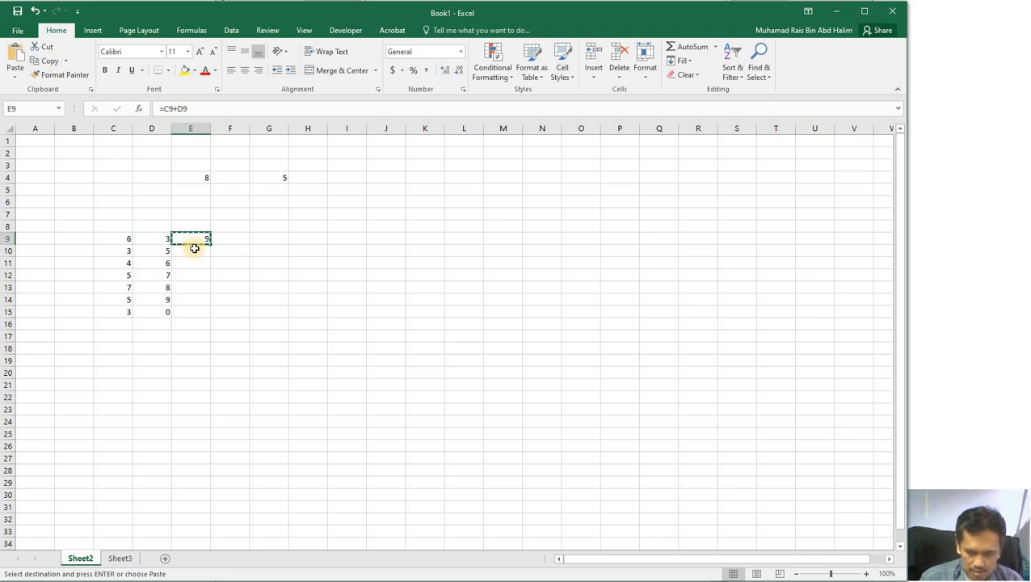
left_click(195, 252)
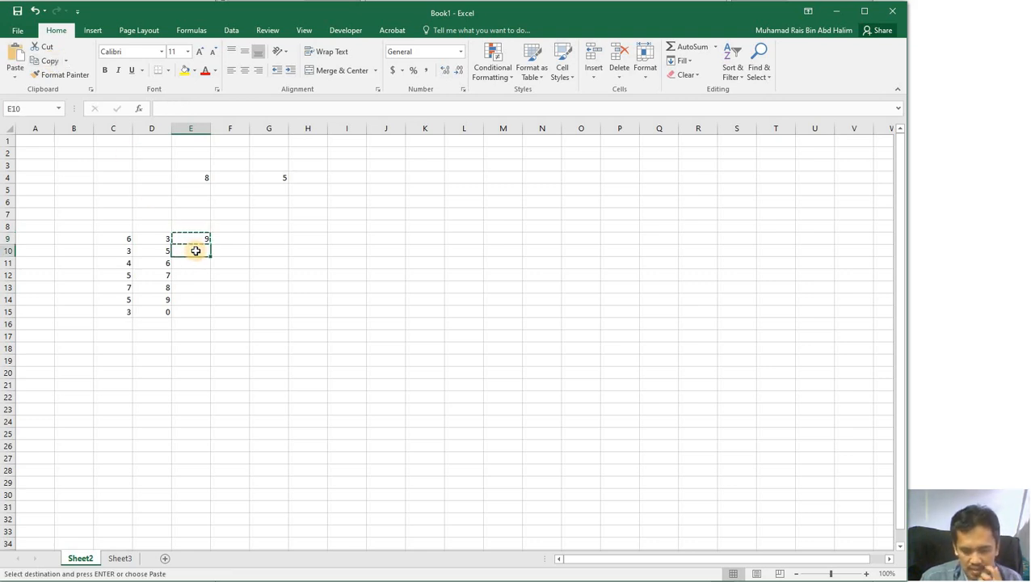
right_click(196, 255)
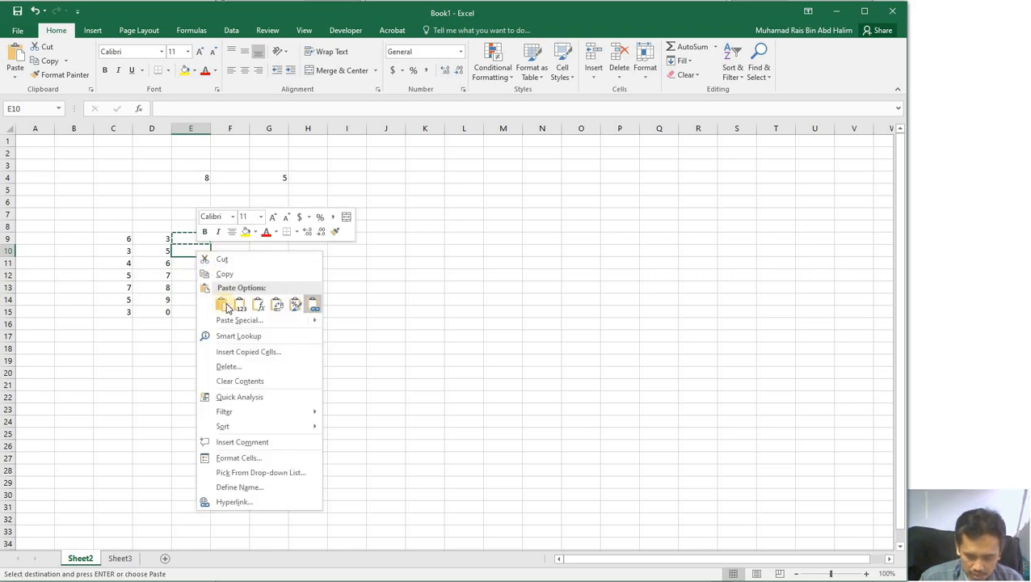
left_click(20, 68)
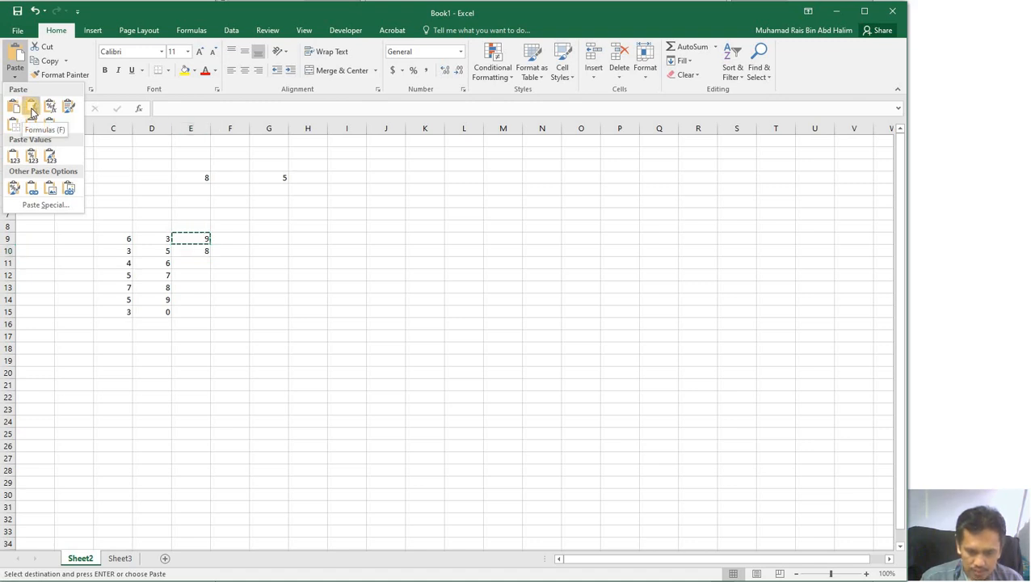
left_click(32, 113)
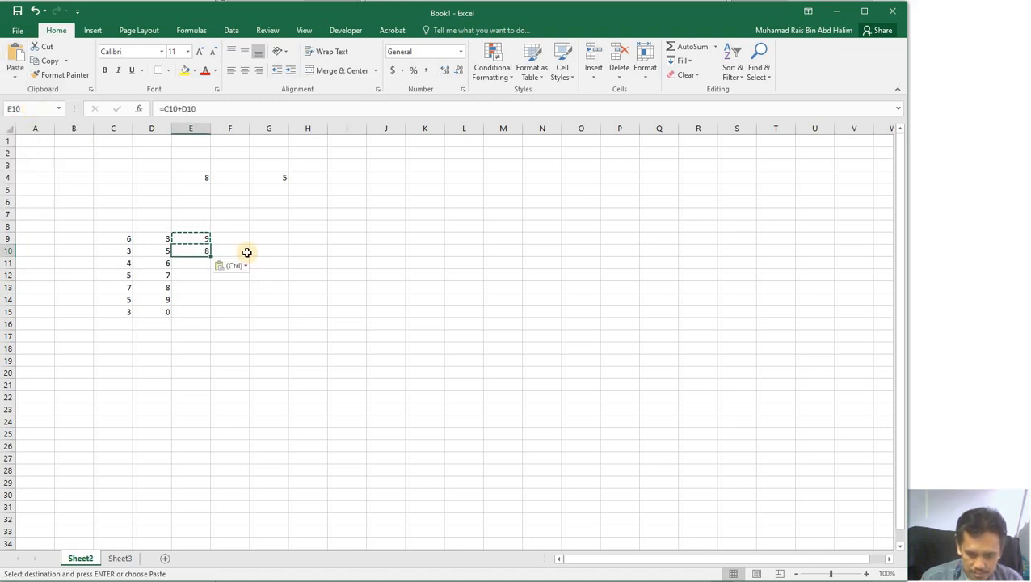
key("Escape")
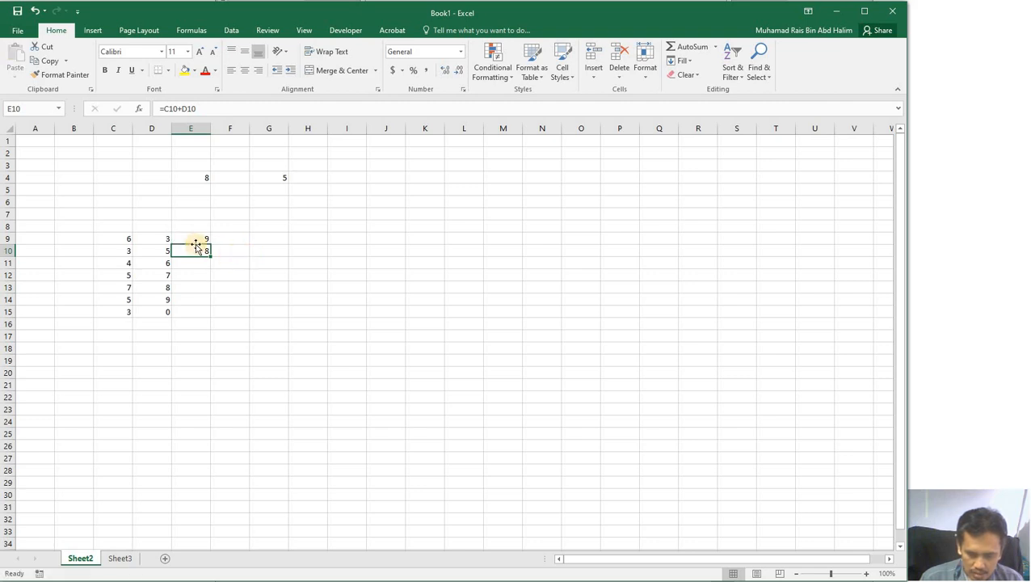
Compare the formulas in cells E9 and E10, and check the cells below them in column E down to E15.
double_click(195, 238)
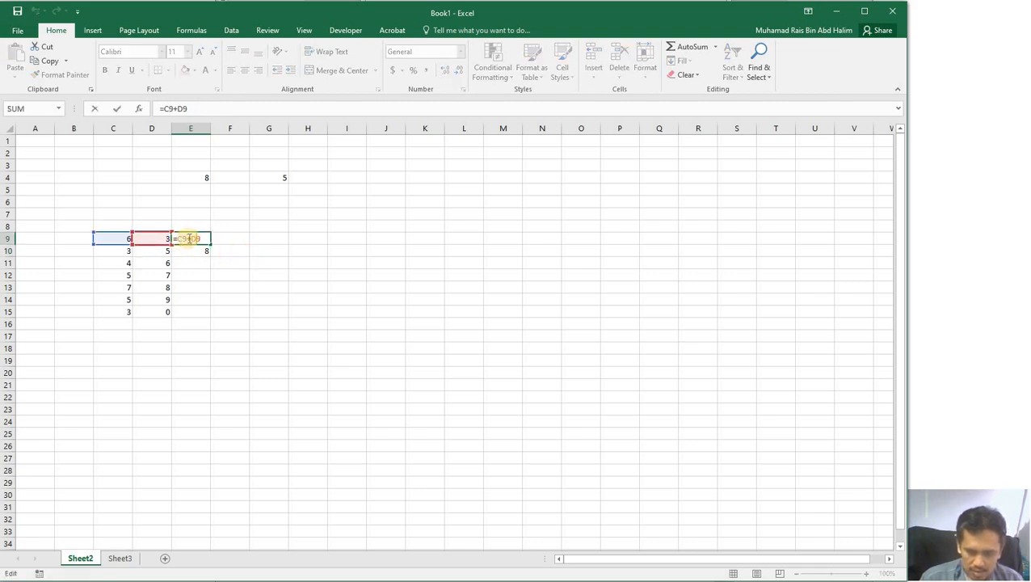
key("Escape")
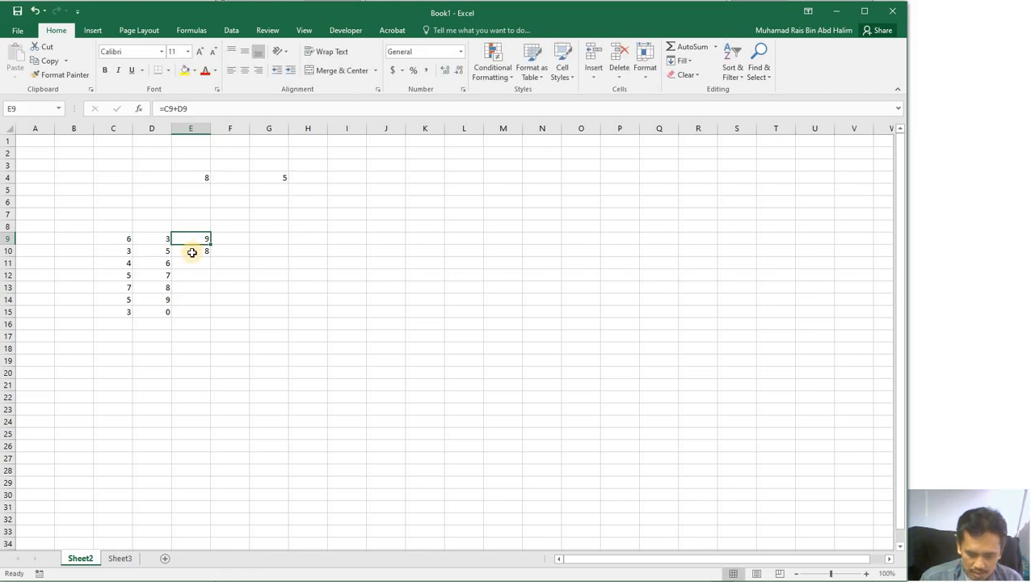
double_click(193, 252)
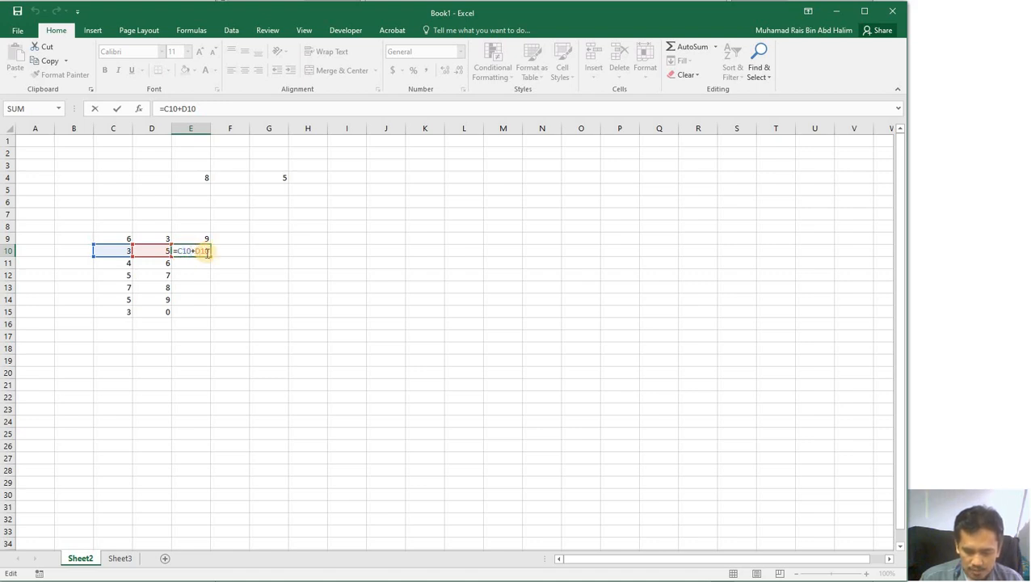
key("ctrl+Return")
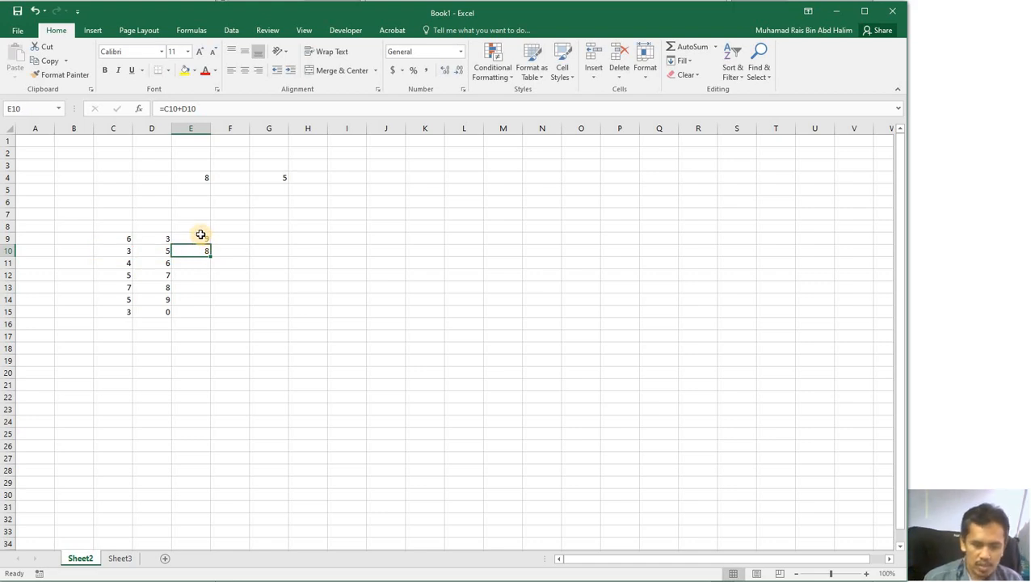
left_click(200, 238)
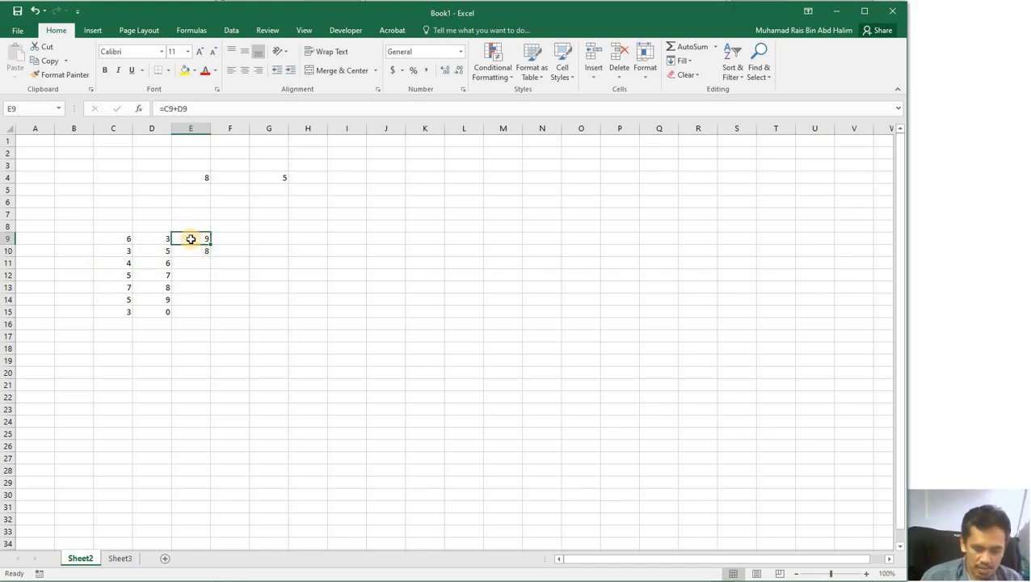
key("Down")
key("Down")
key("Down")
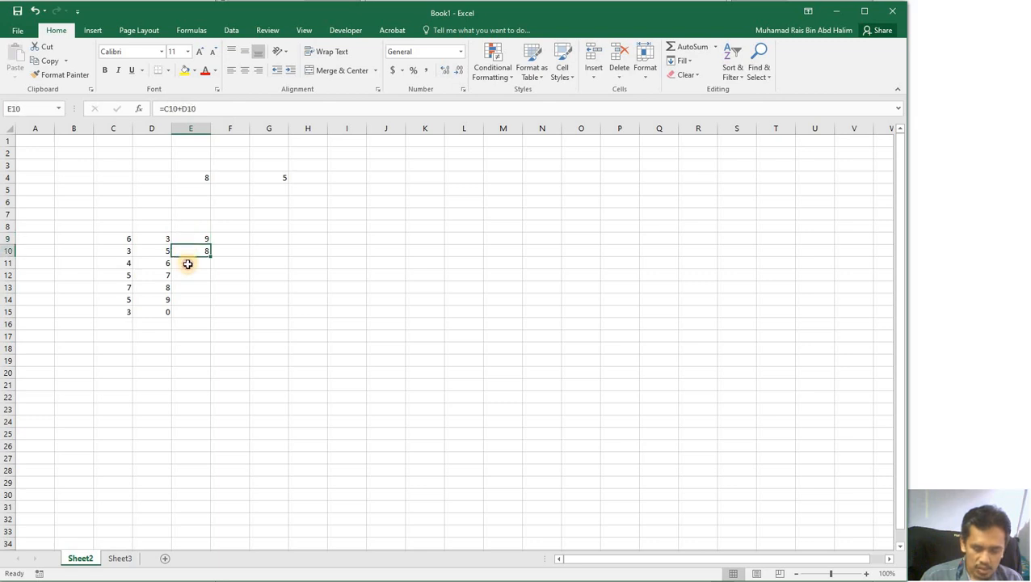
key("Down")
key("Down")
key("Down")
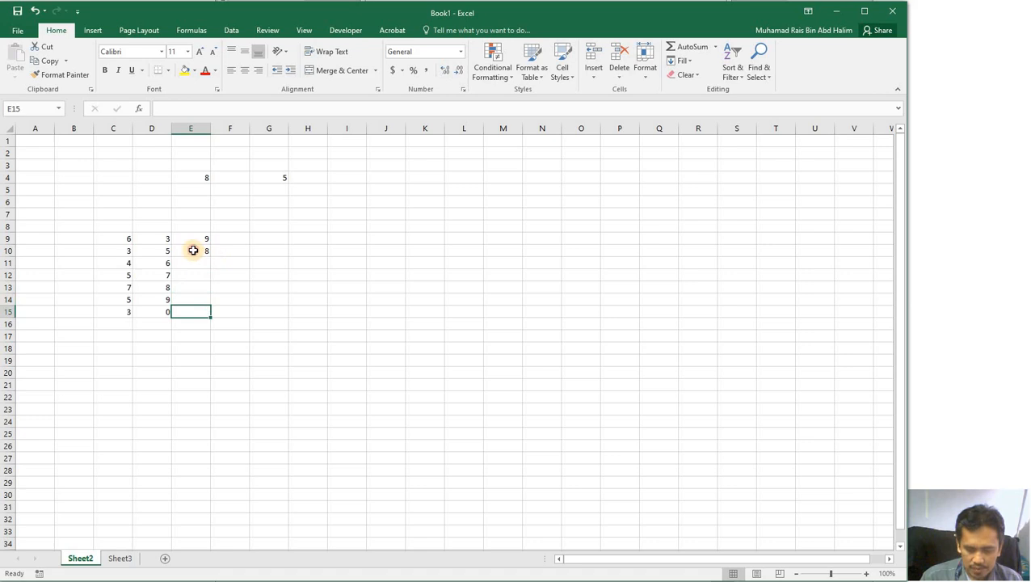
Clear cell E10 and extend the formula in cell E9 down to cell E15 with the fill handle.
left_click(192, 251)
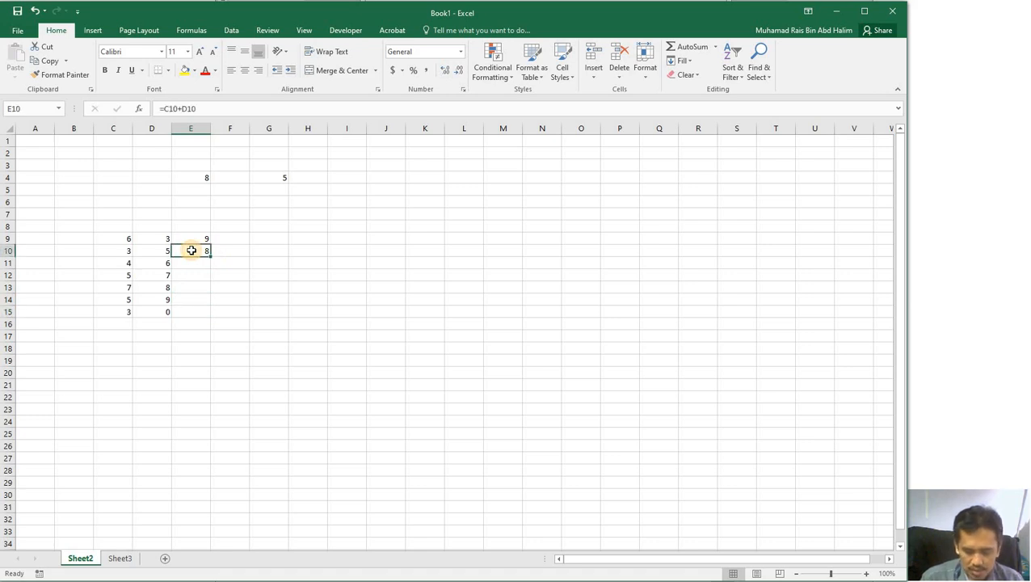
key("Delete")
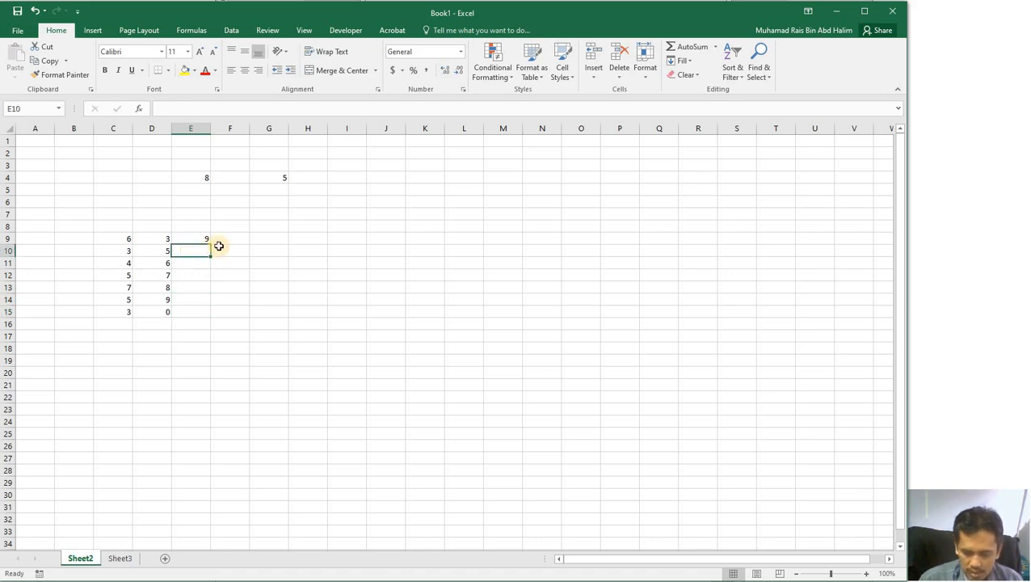
left_click(199, 240)
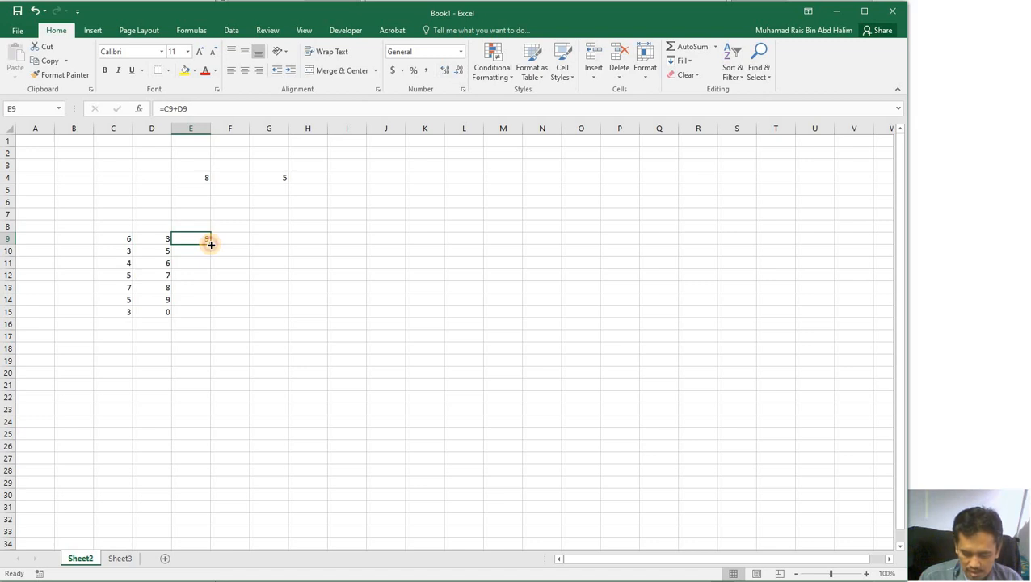
left_click_drag(210, 244, 215, 312)
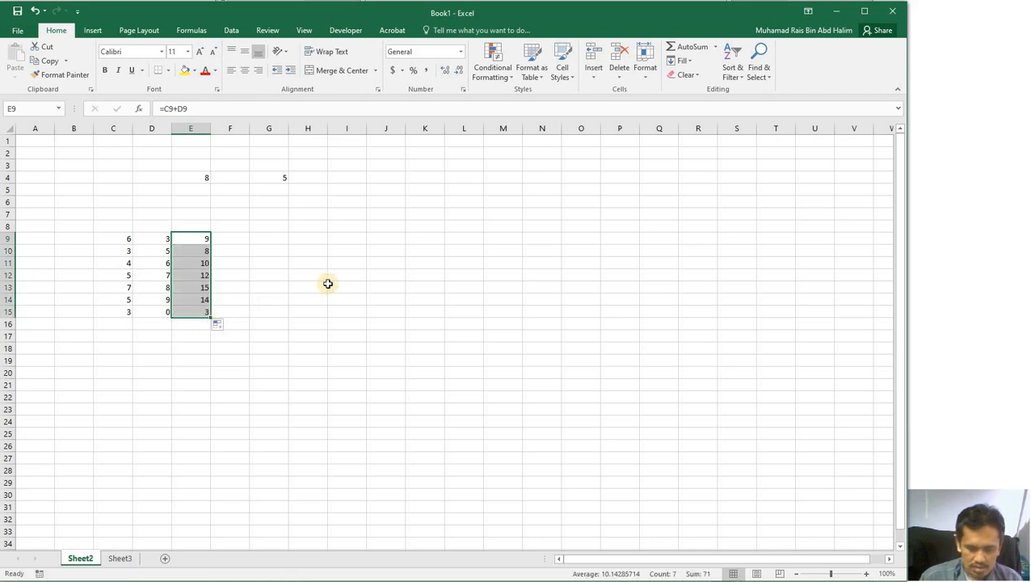
left_click(224, 272)
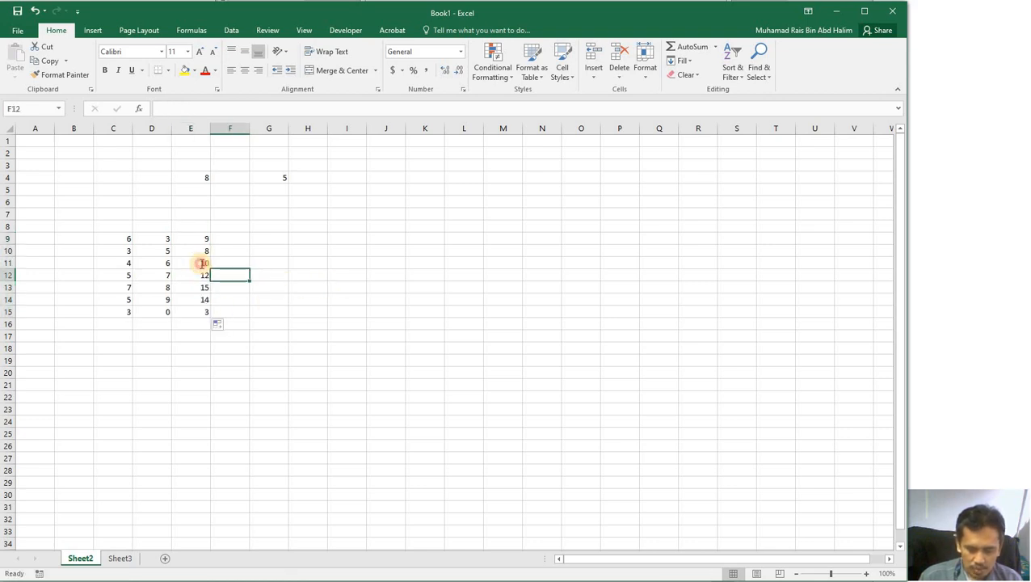
Inspect the cell references of the filled formulas in cells E11, E12, E13 and E14.
double_click(202, 262)
key("Escape")
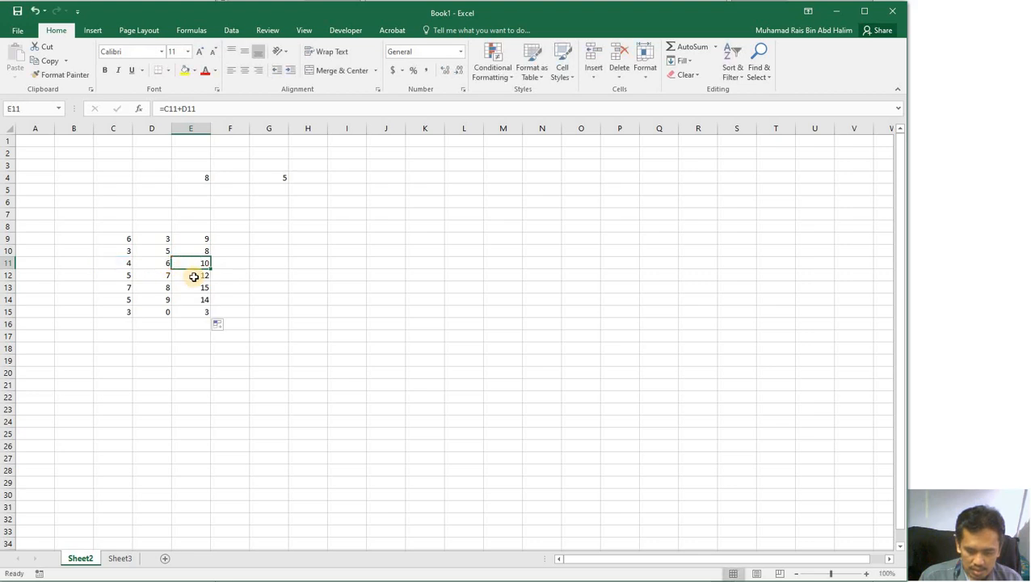
double_click(194, 276)
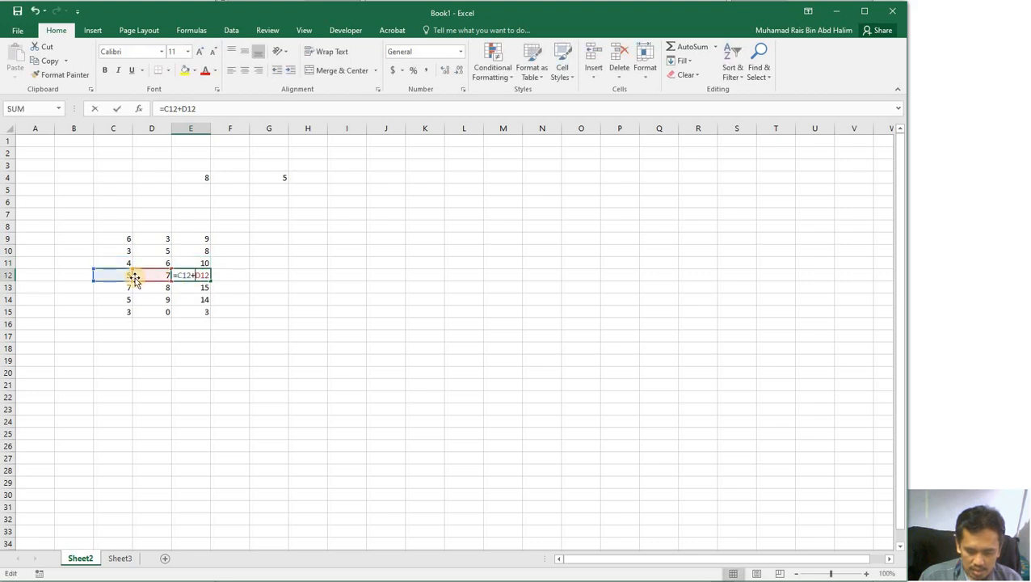
key("Escape")
double_click(202, 288)
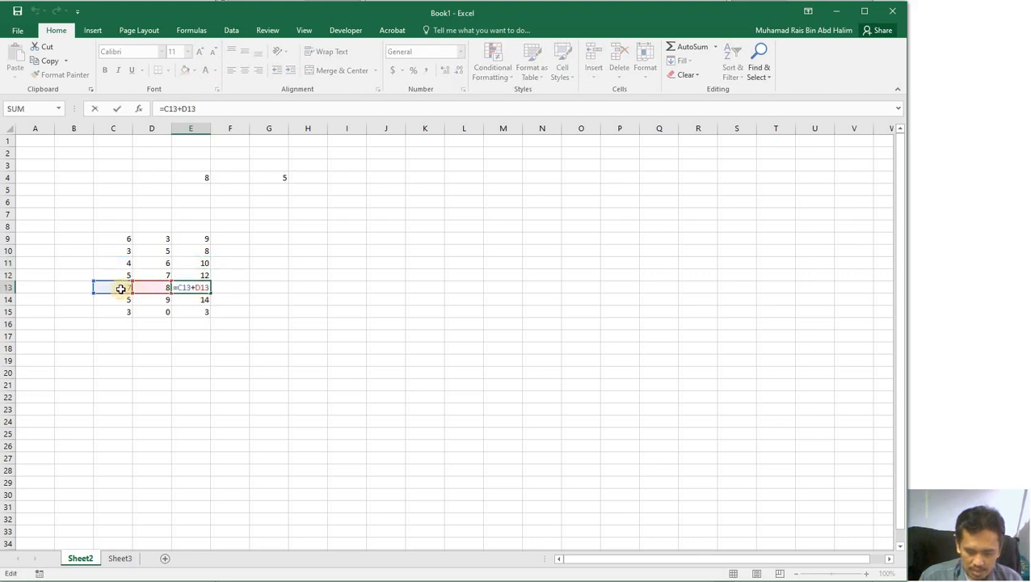
key("Escape")
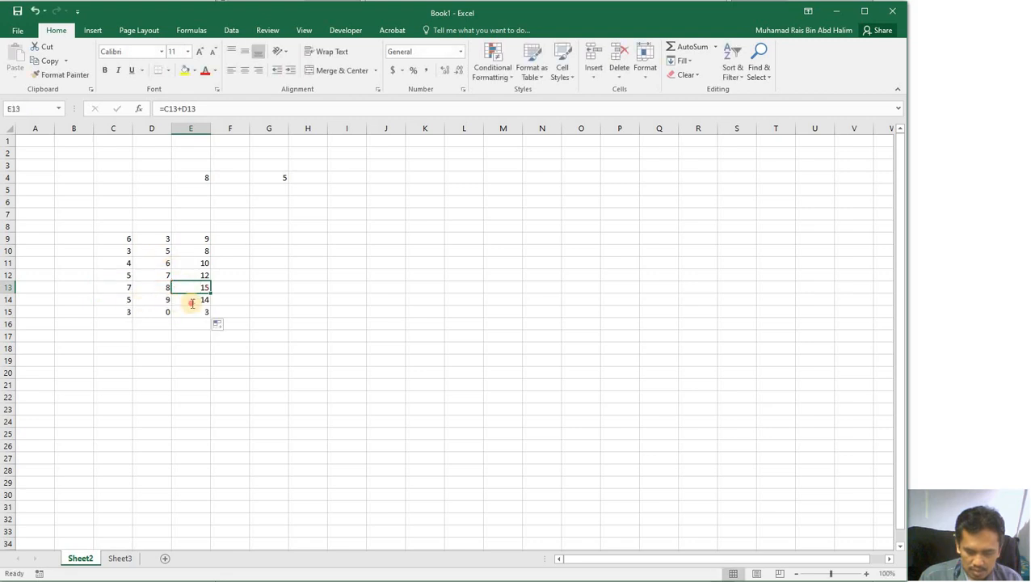
double_click(192, 302)
key("Escape")
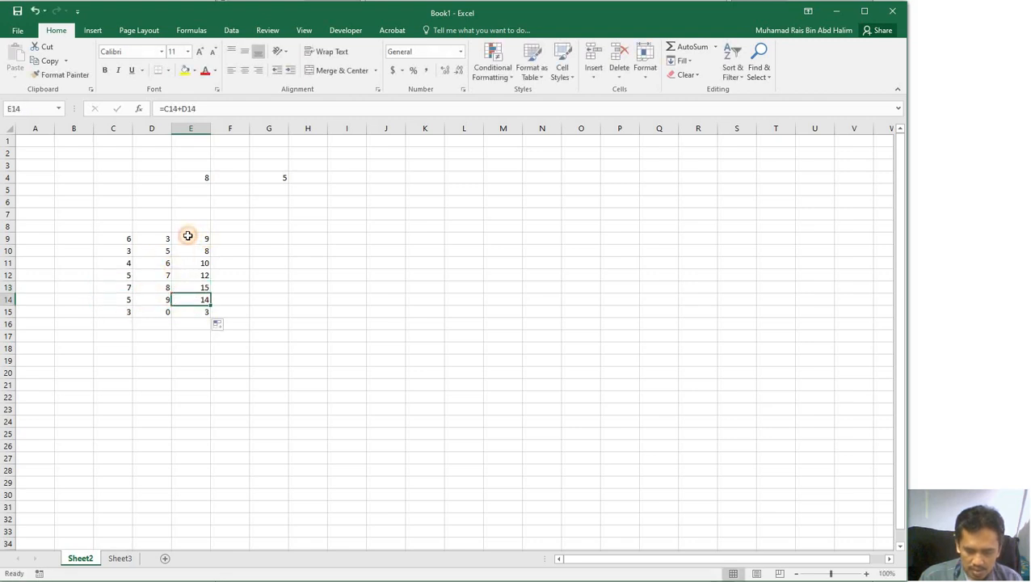
Compare the original formula in cell E9 with the filled formulas in the rows below it, down to E15.
left_click(190, 236)
double_click(192, 239)
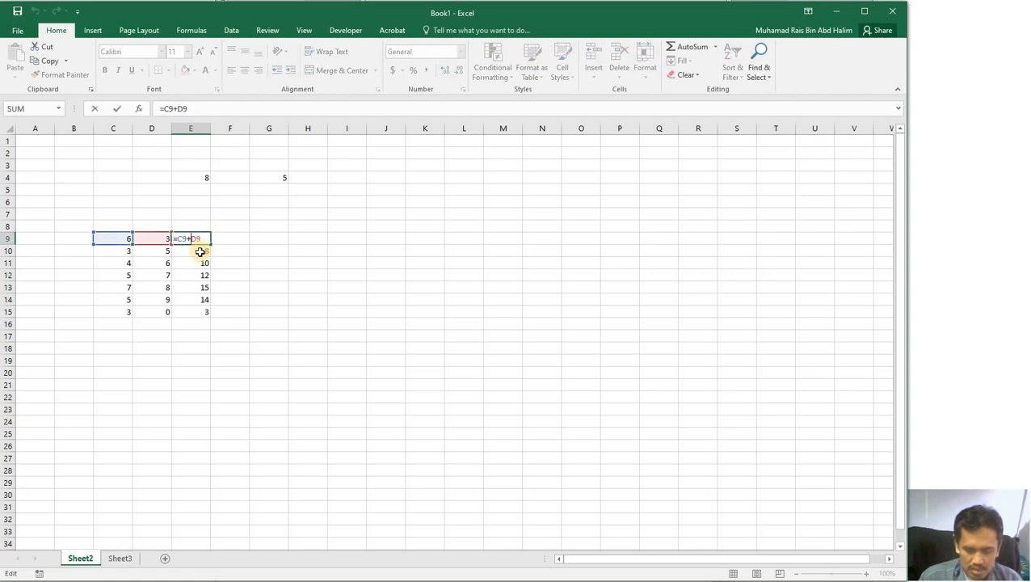
key("Escape")
double_click(197, 238)
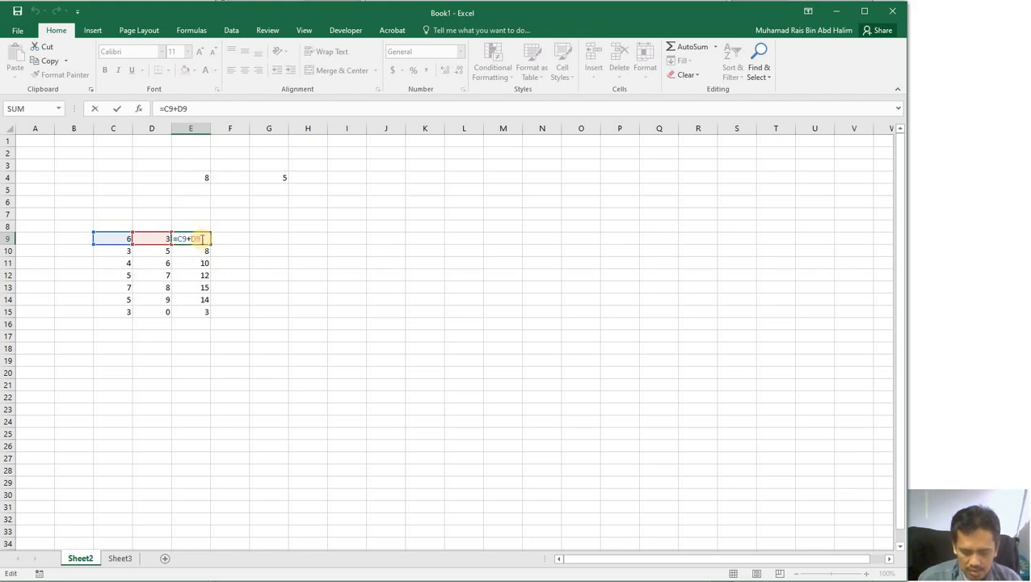
key("Escape")
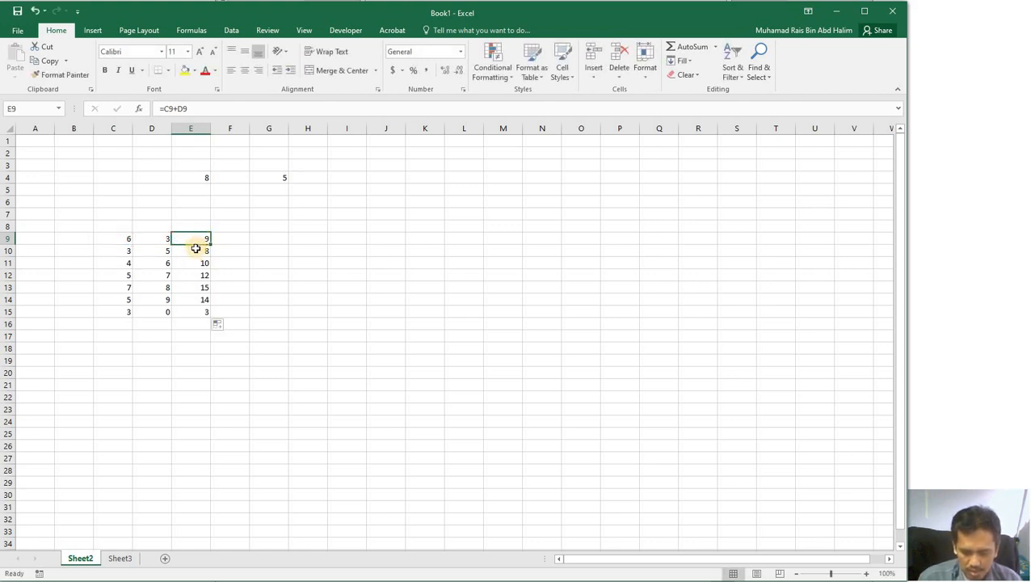
double_click(197, 250)
key("Escape")
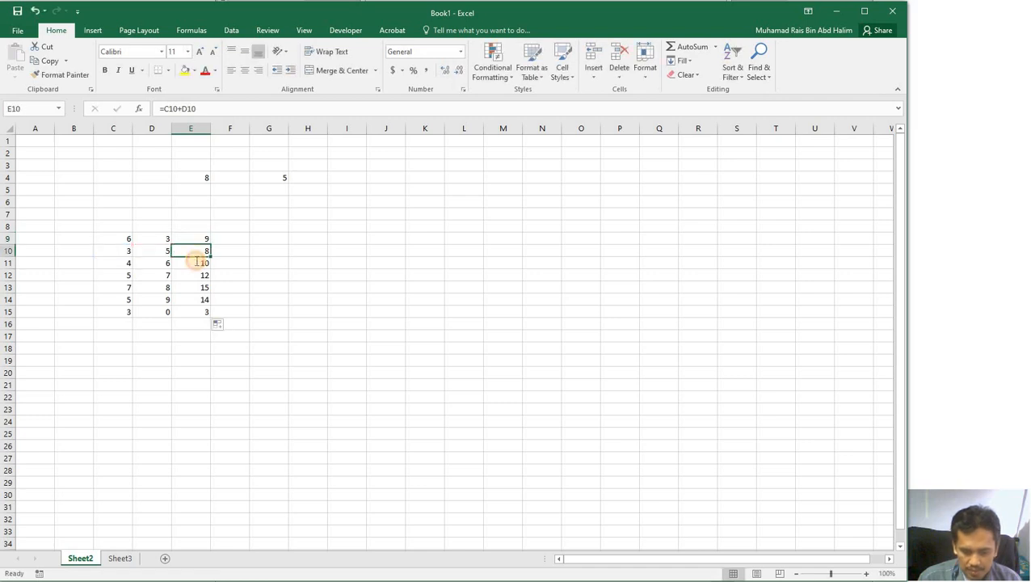
double_click(195, 263)
key("Escape")
double_click(188, 277)
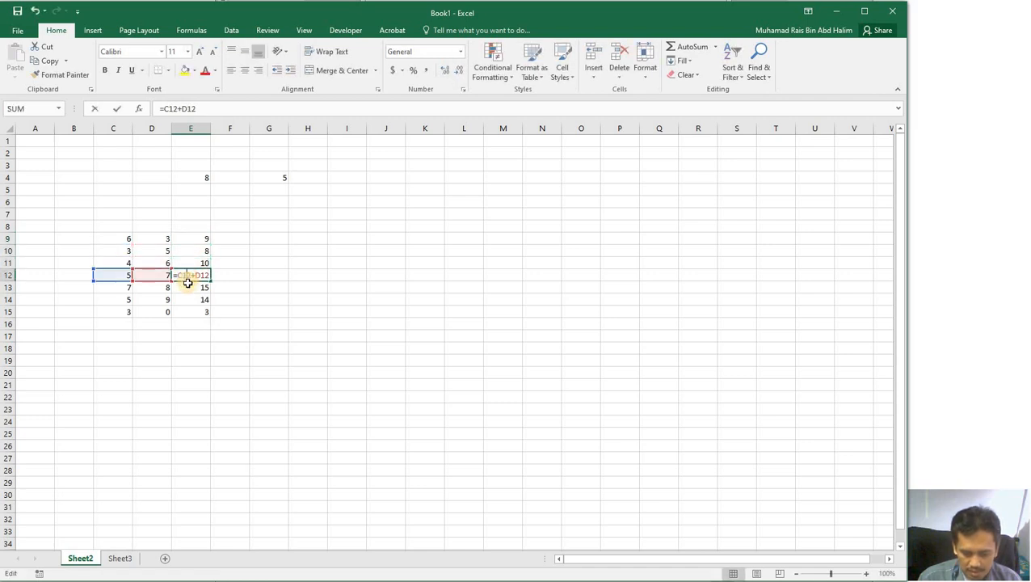
key("Escape")
double_click(188, 289)
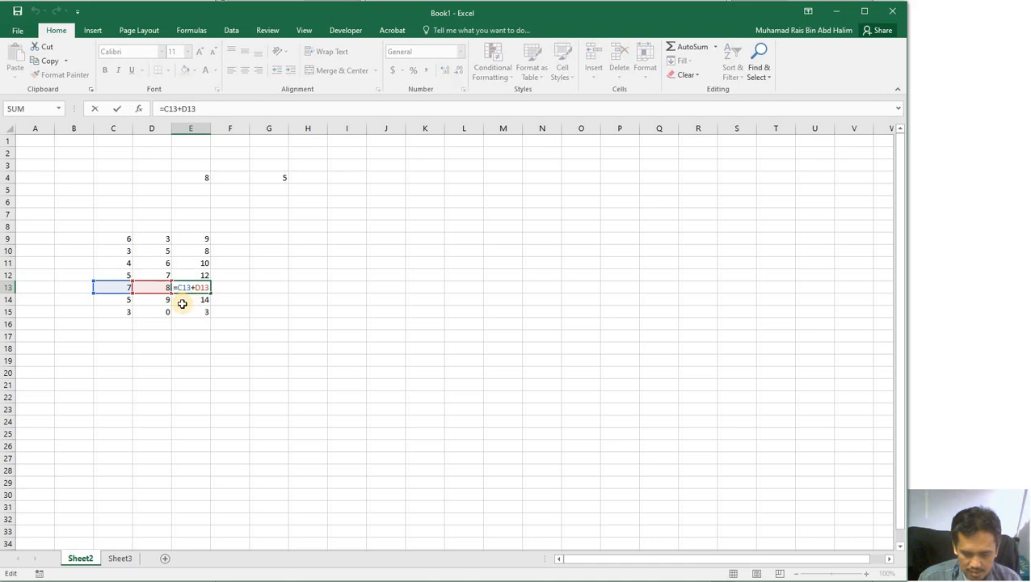
key("Escape")
key("Down")
key("Down")
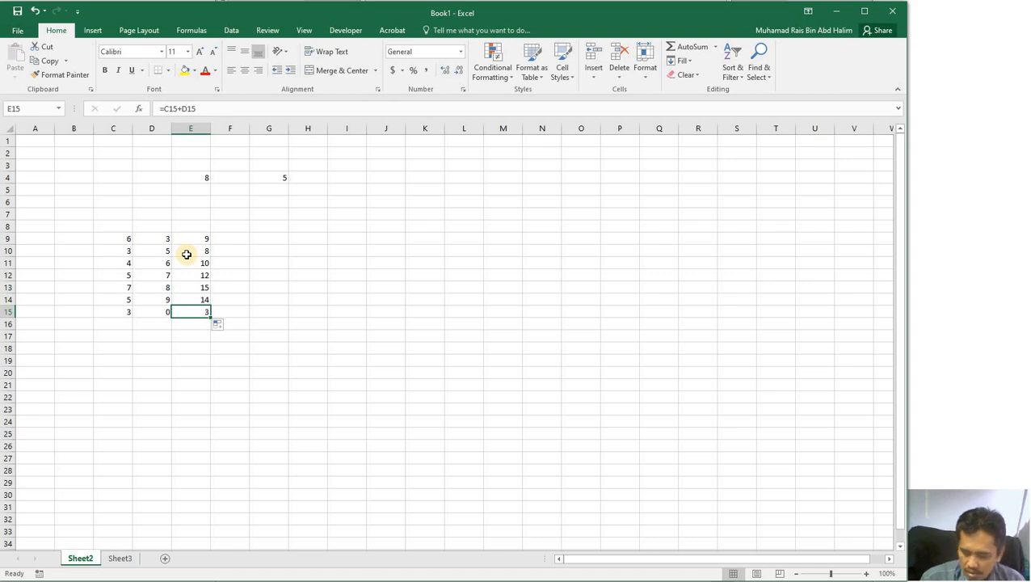
Clear cells E10 to E15 and auto-fill the formula in cell E9 down to the last row of numbers.
left_click_drag(191, 251, 186, 311)
key("Delete")
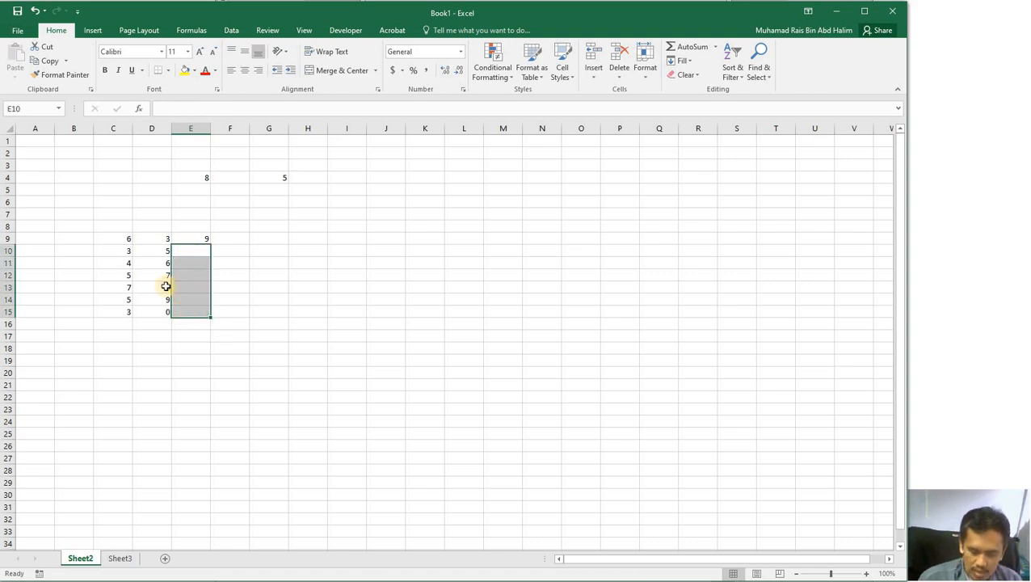
left_click(258, 298)
left_click(186, 241)
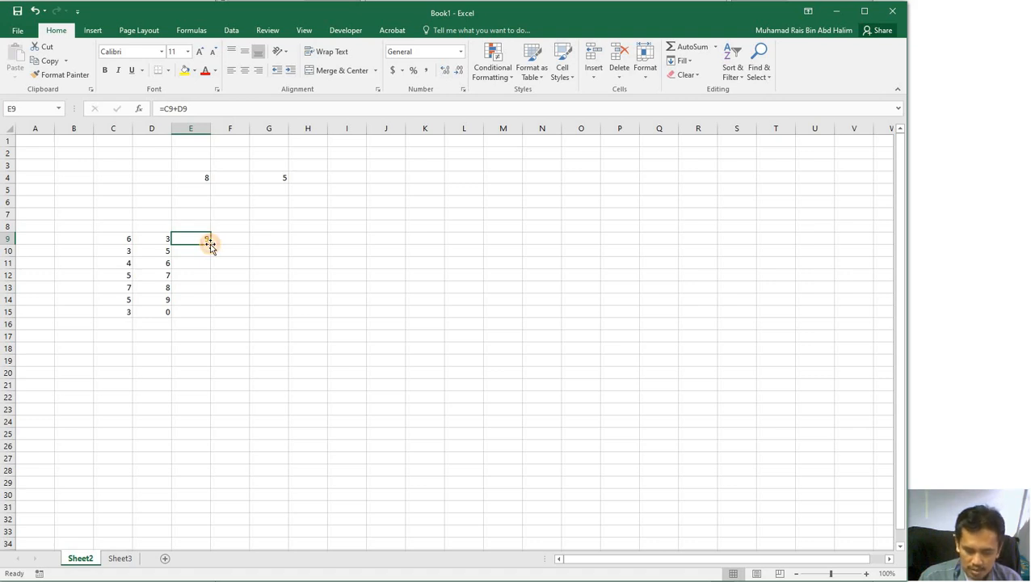
double_click(211, 244)
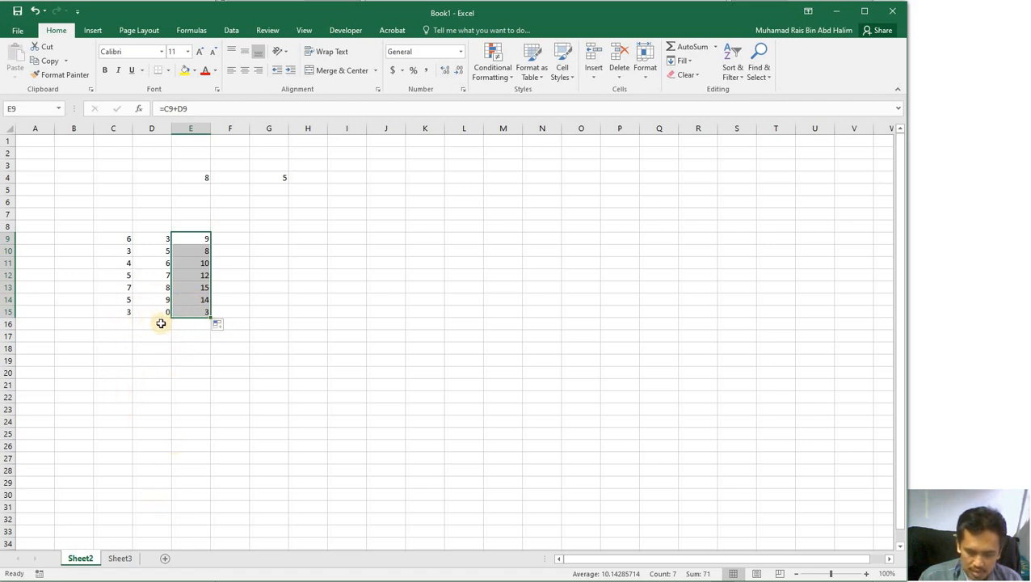
left_click(191, 322)
left_click(159, 313)
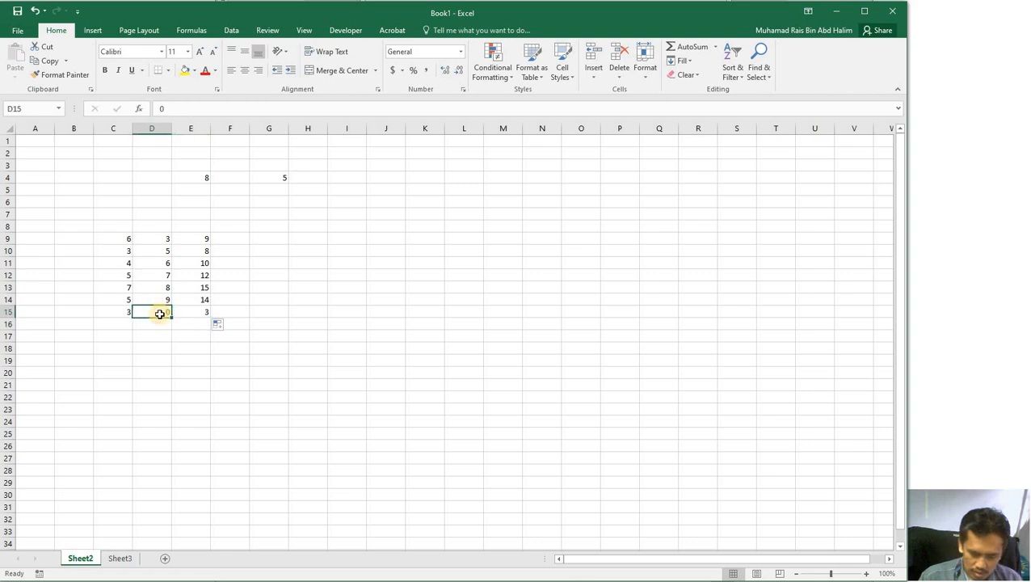
left_click(143, 333)
Copy the numbers in C10:D15 and paste them below the list at C16, C22 and C28.
left_click_drag(124, 249, 152, 312)
key("ctrl+c")
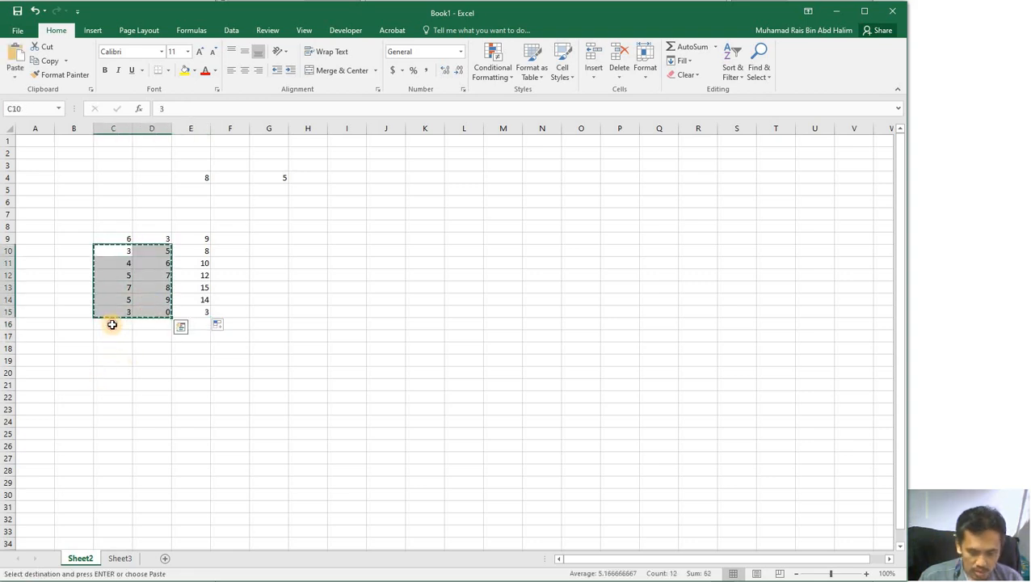
left_click(111, 323)
key("ctrl+v")
left_click(111, 399)
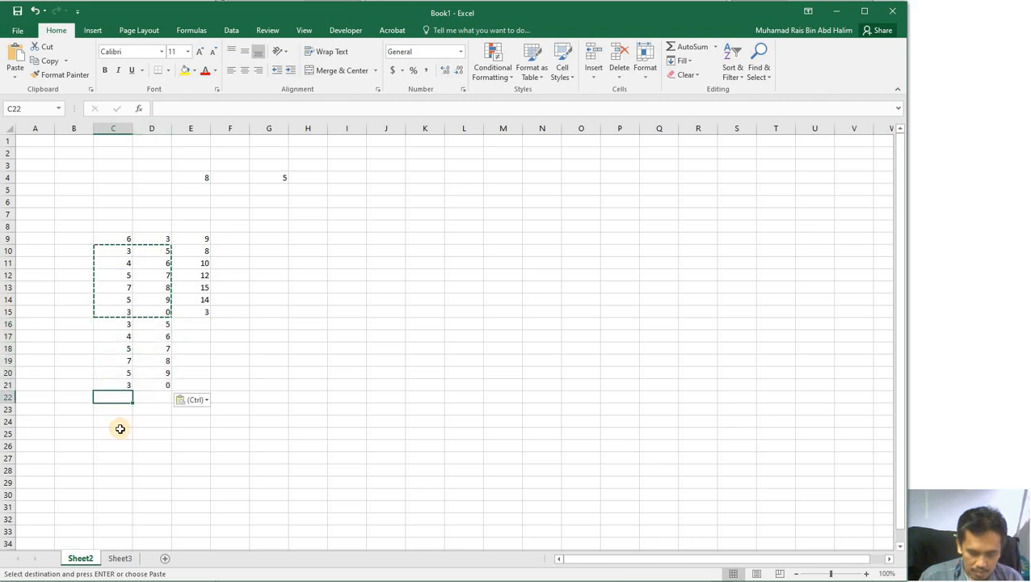
key("ctrl+v")
left_click(117, 471)
key("ctrl+v")
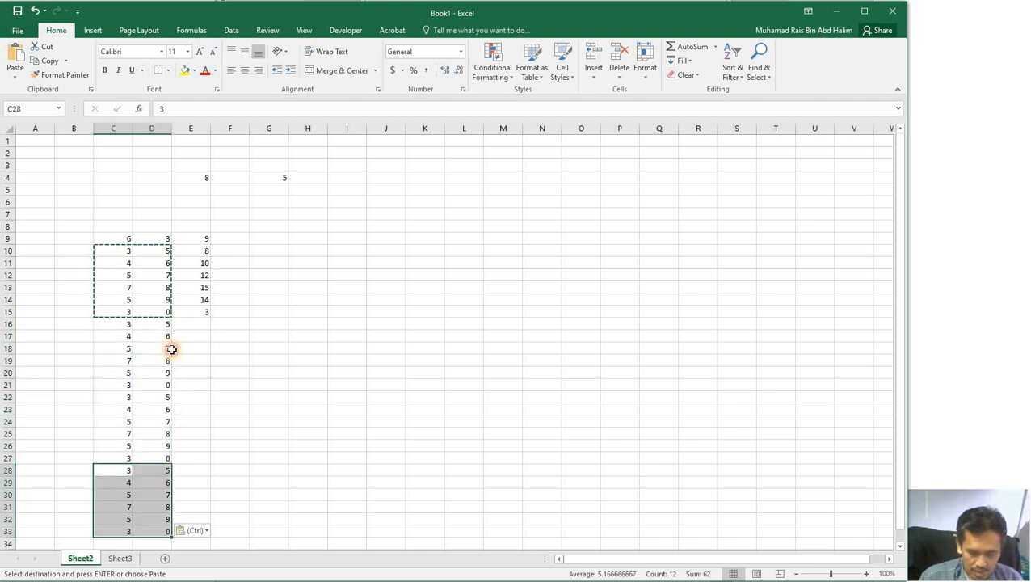
Clear the formulas in cells E10 to E15.
left_click(199, 253)
left_click_drag(196, 305, 197, 311)
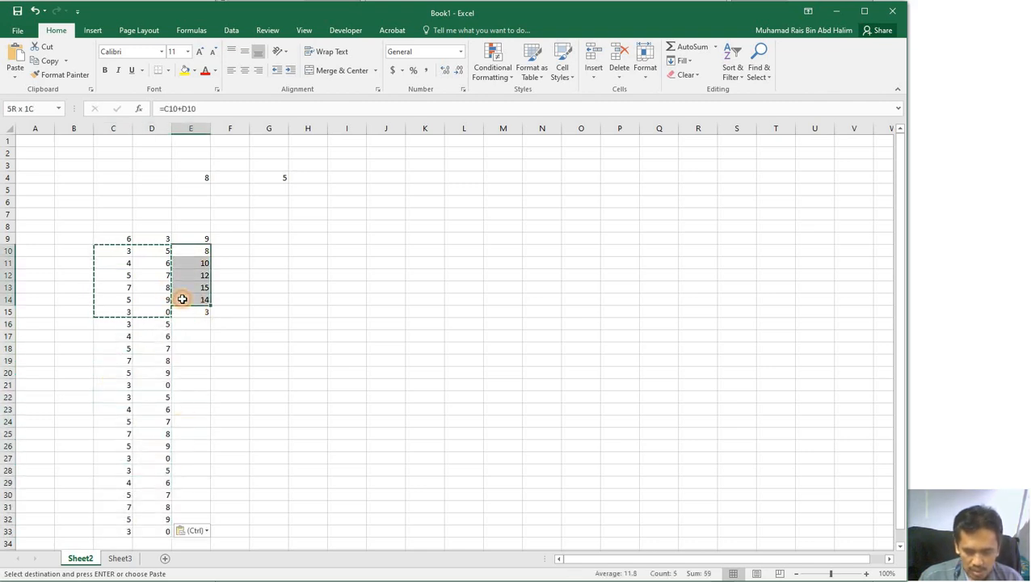
key("Delete")
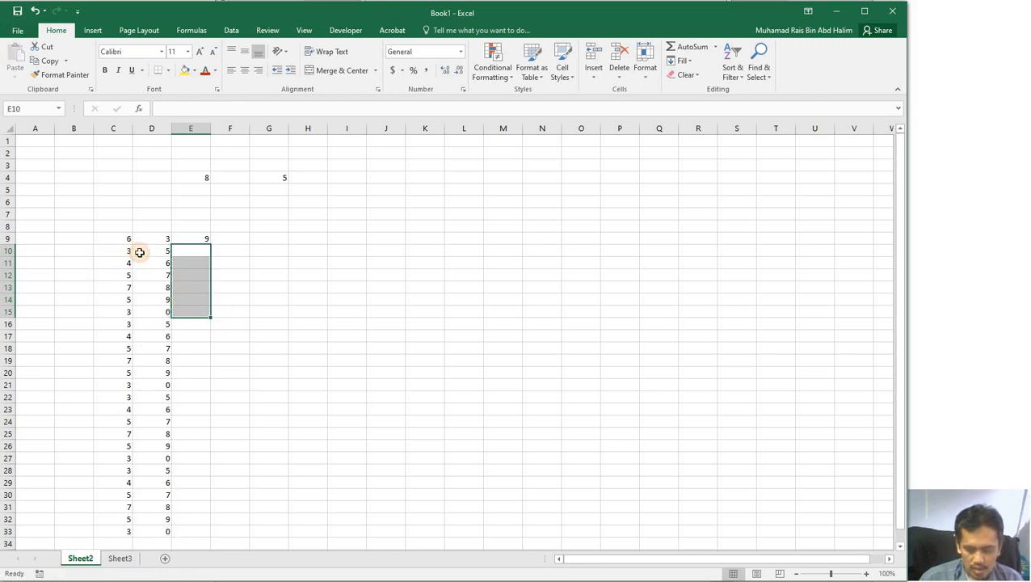
left_click(228, 311)
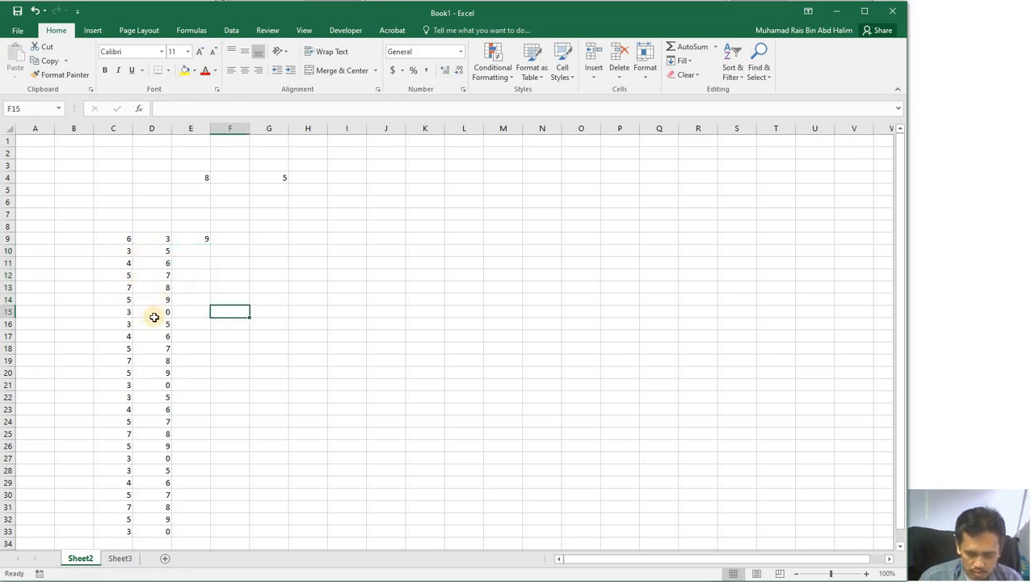
Review the formula in cell E9 and auto-fill it down column E to row 33.
left_click(195, 240)
double_click(192, 243)
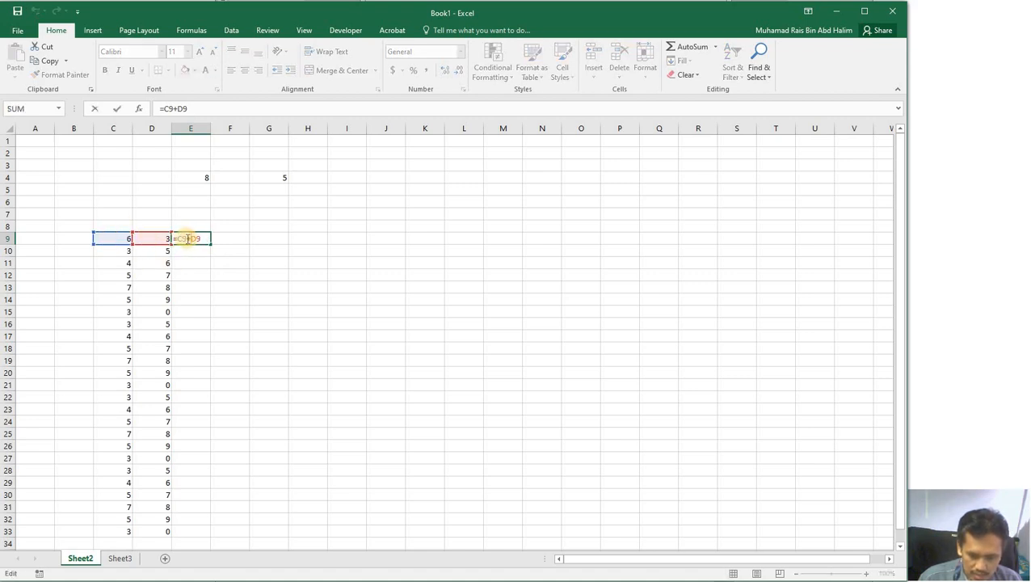
key("Return")
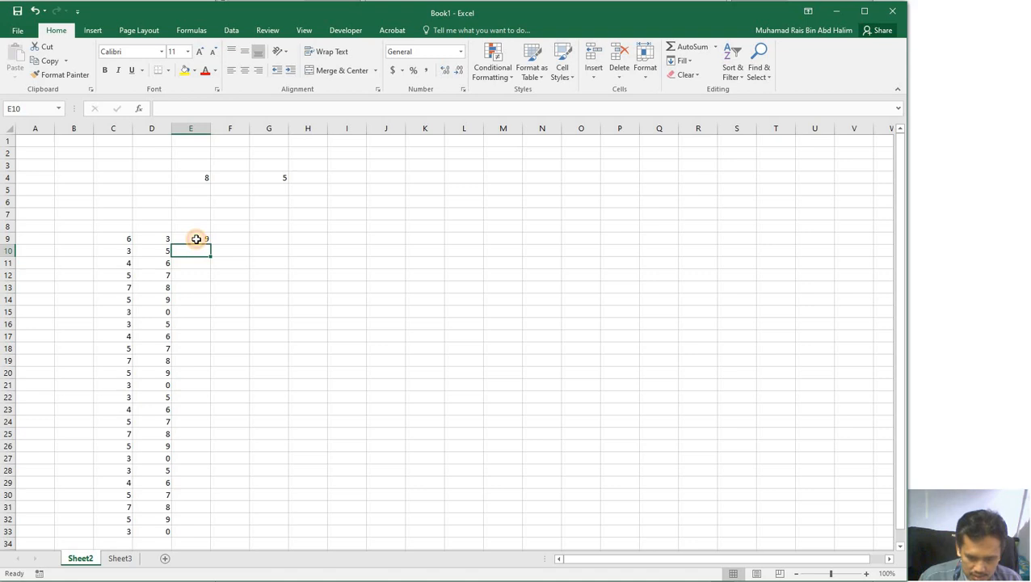
left_click(196, 239)
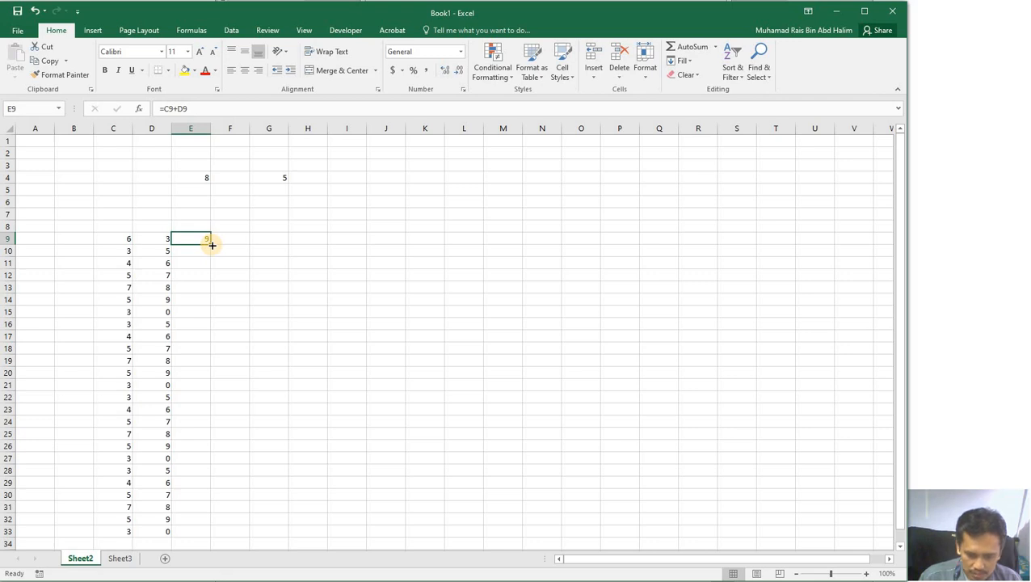
double_click(212, 245)
scroll(180, 200, "down", 2)
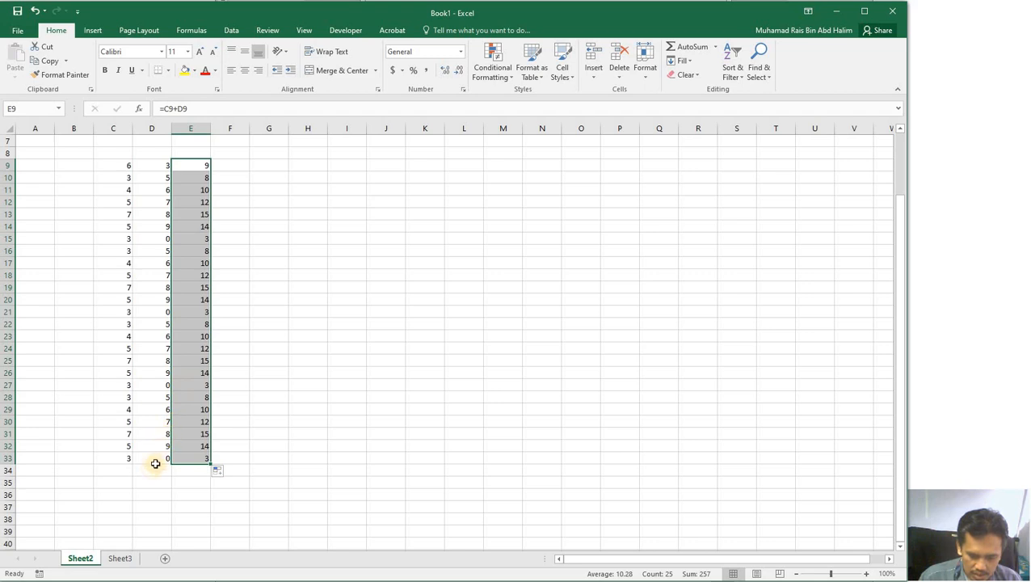
Check the numbers in C33:D33 and compare the formulas in cells E9 to E12.
left_click_drag(128, 458, 191, 464)
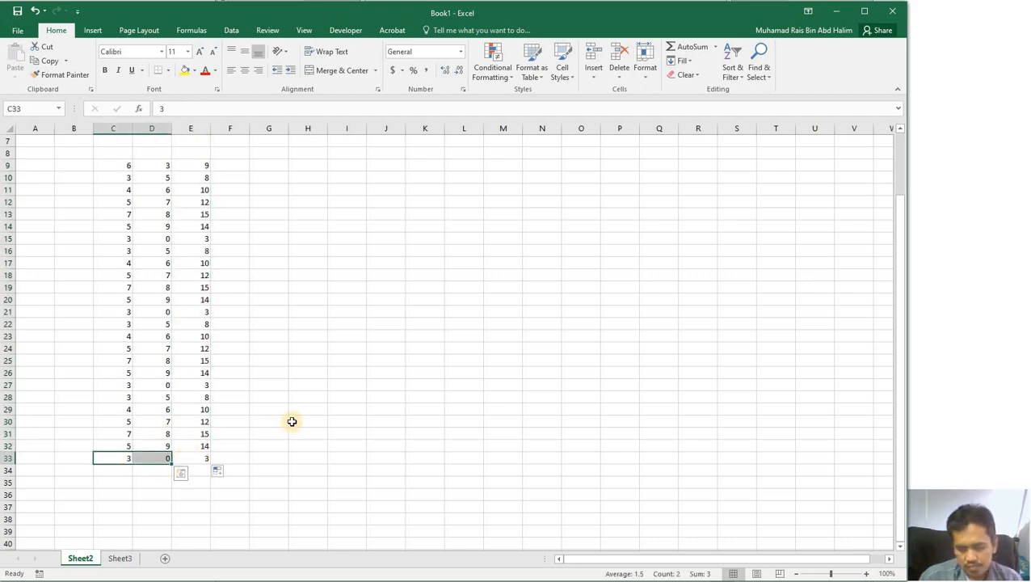
left_click(203, 165)
left_click(201, 176)
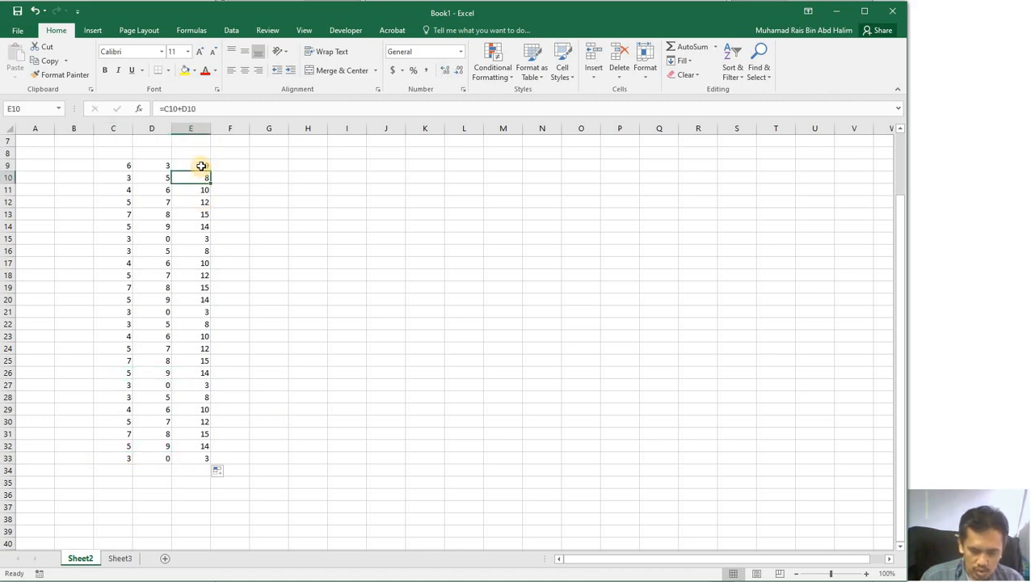
left_click(201, 167)
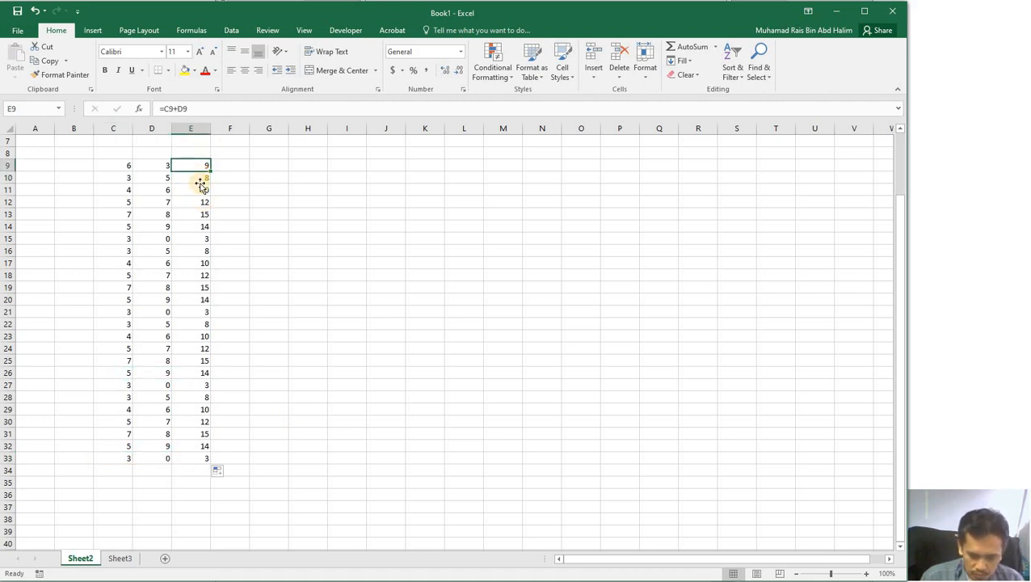
left_click(200, 179)
left_click(201, 193)
left_click(201, 202)
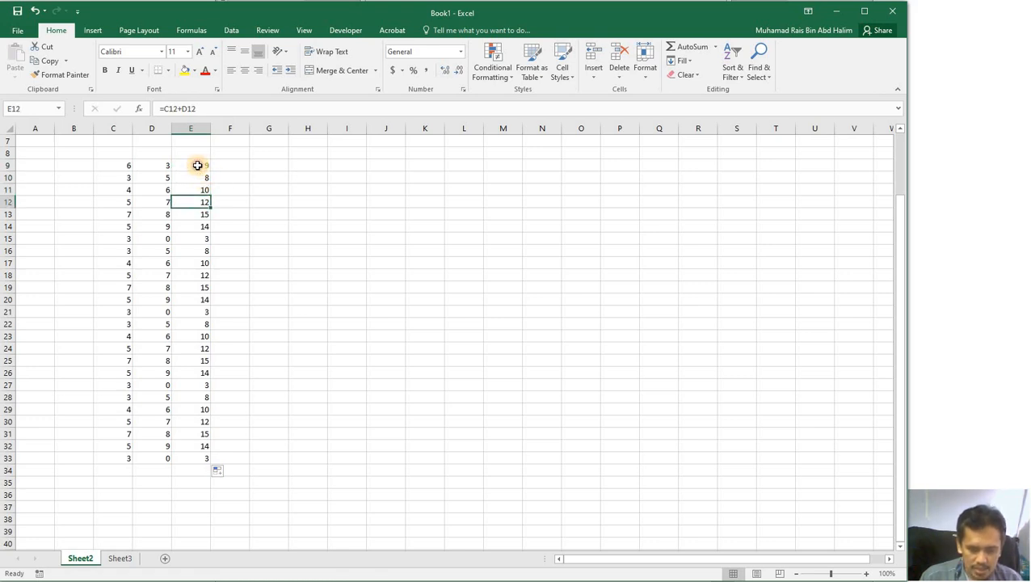
Check the copied formulas further down column E, including those in cells E20 and E27.
left_click(200, 167)
left_click_drag(201, 178, 198, 324)
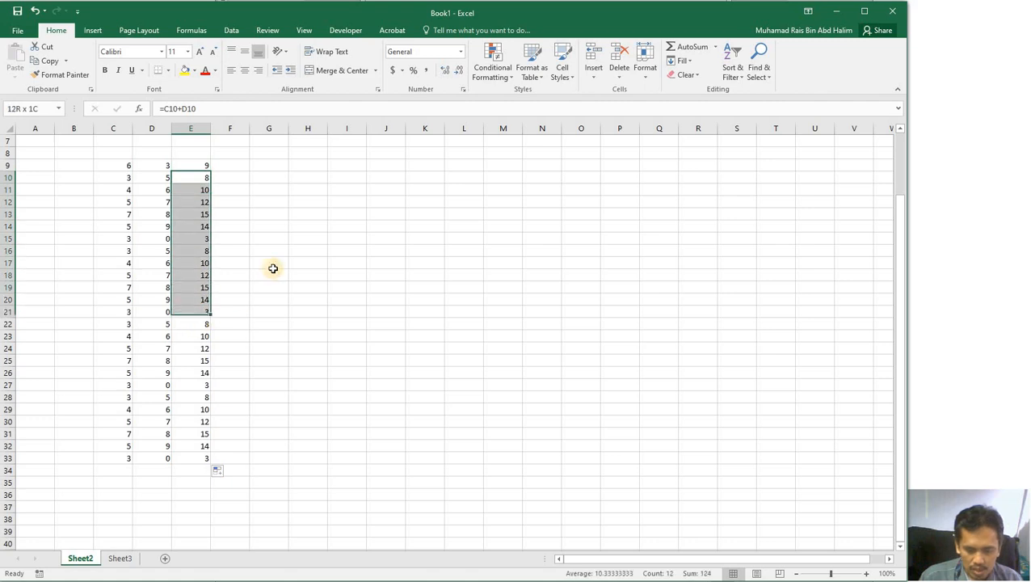
left_click_drag(198, 190, 203, 298)
double_click(203, 299)
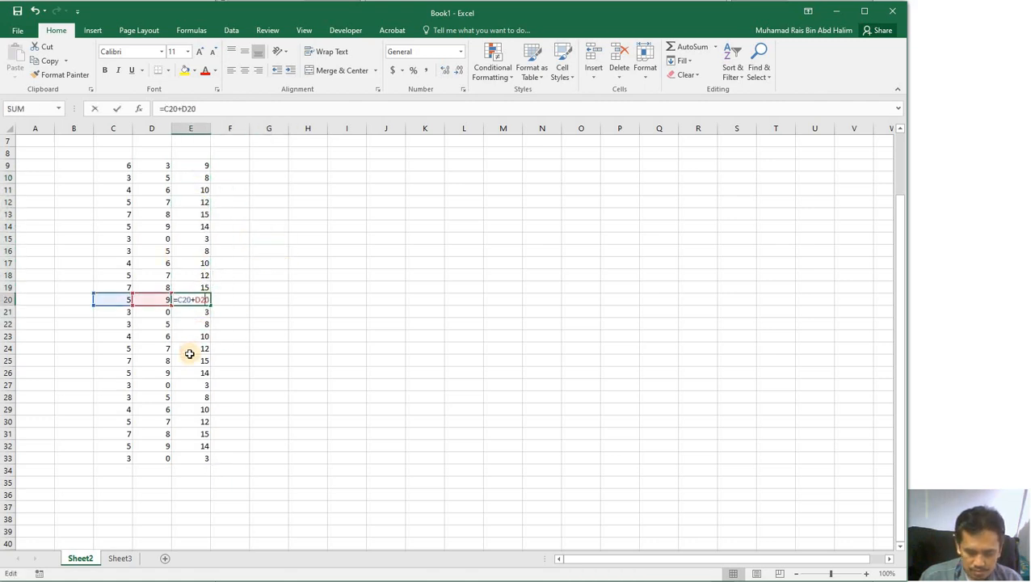
left_click(189, 350)
double_click(193, 381)
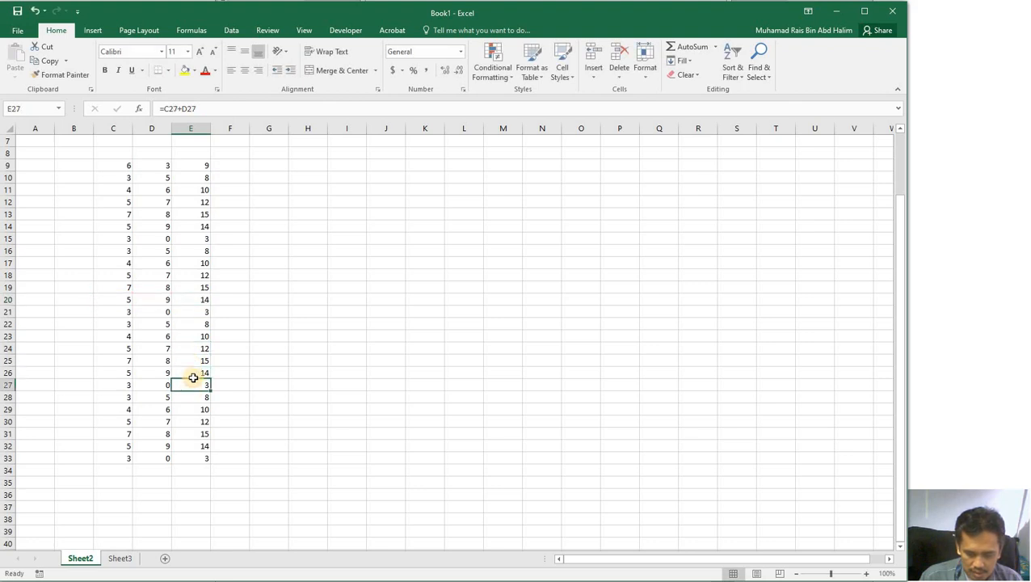
left_click(193, 320)
key("ctrl+Up")
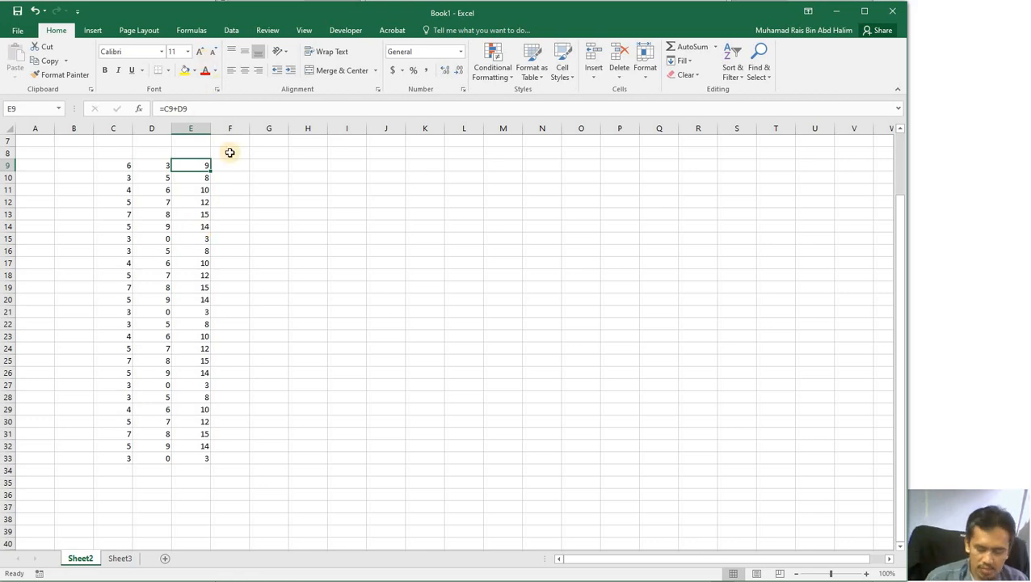
Compare the row references in the formulas of cells E9 to E12.
left_click(181, 191)
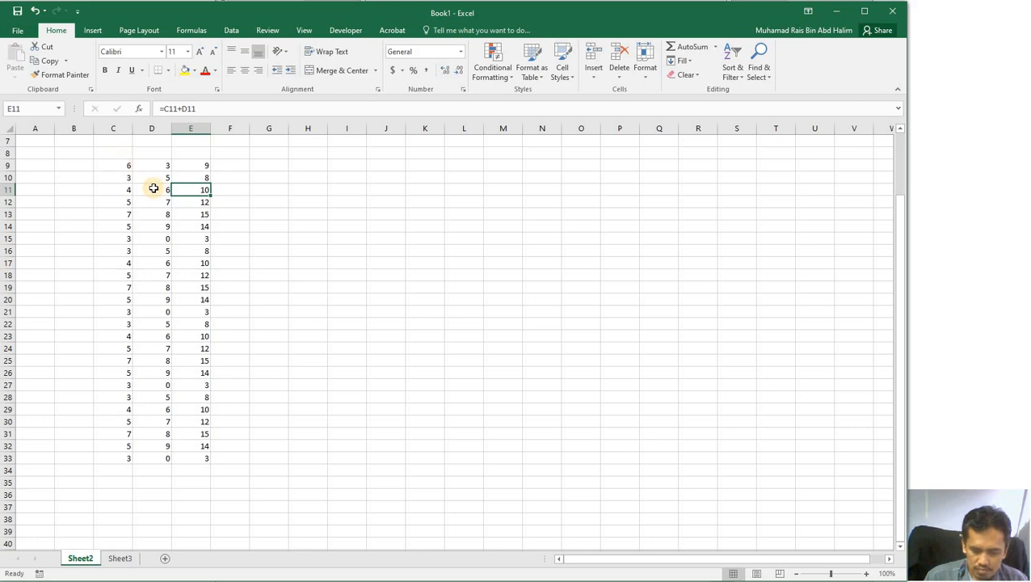
left_click(206, 178)
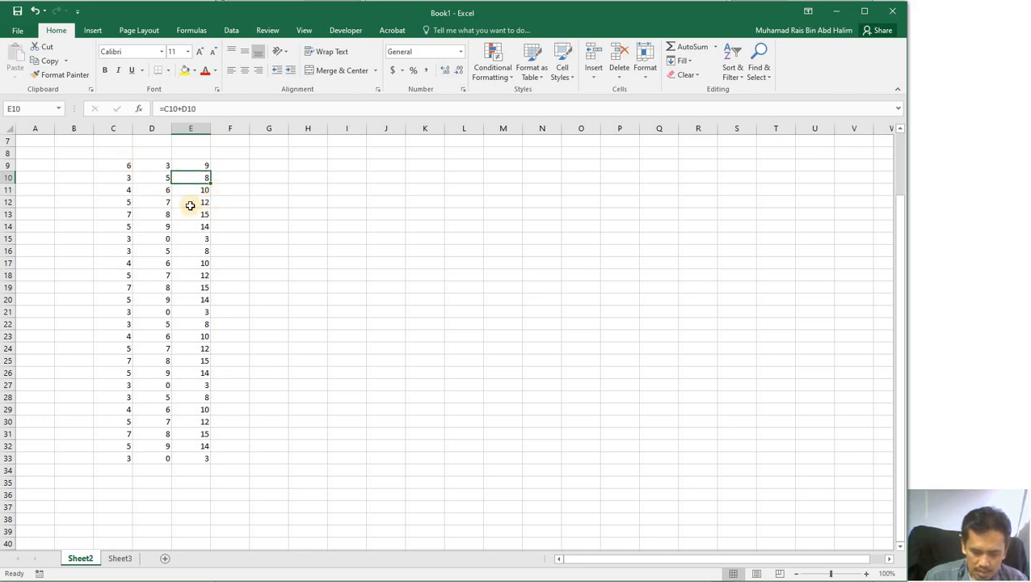
double_click(197, 165)
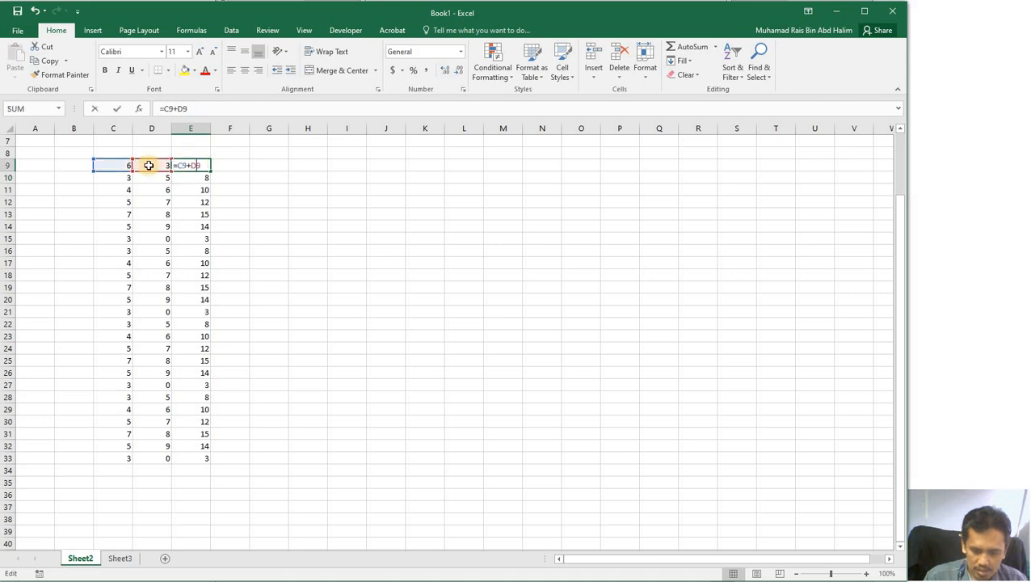
key("Escape")
double_click(196, 202)
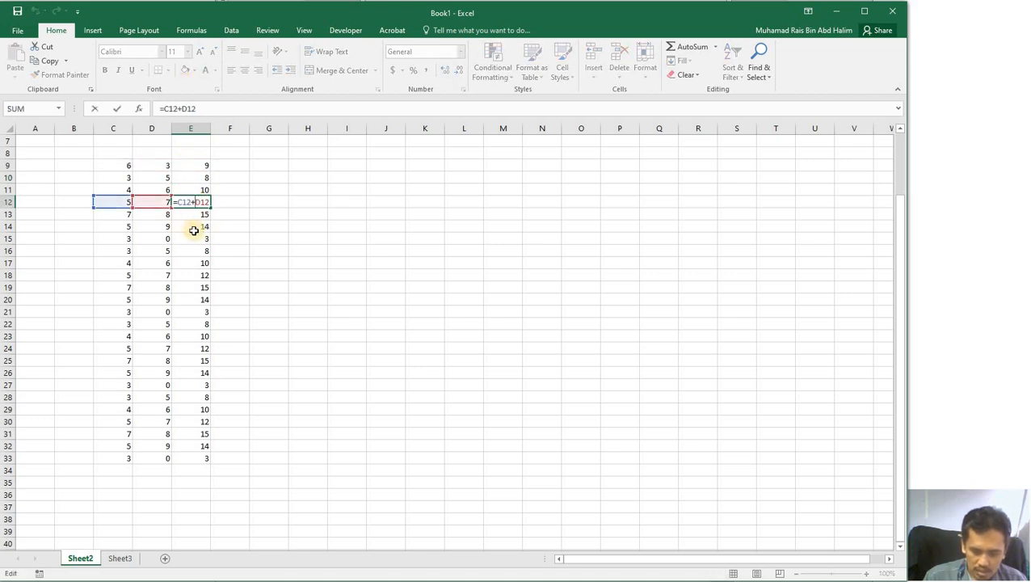
left_click(200, 187)
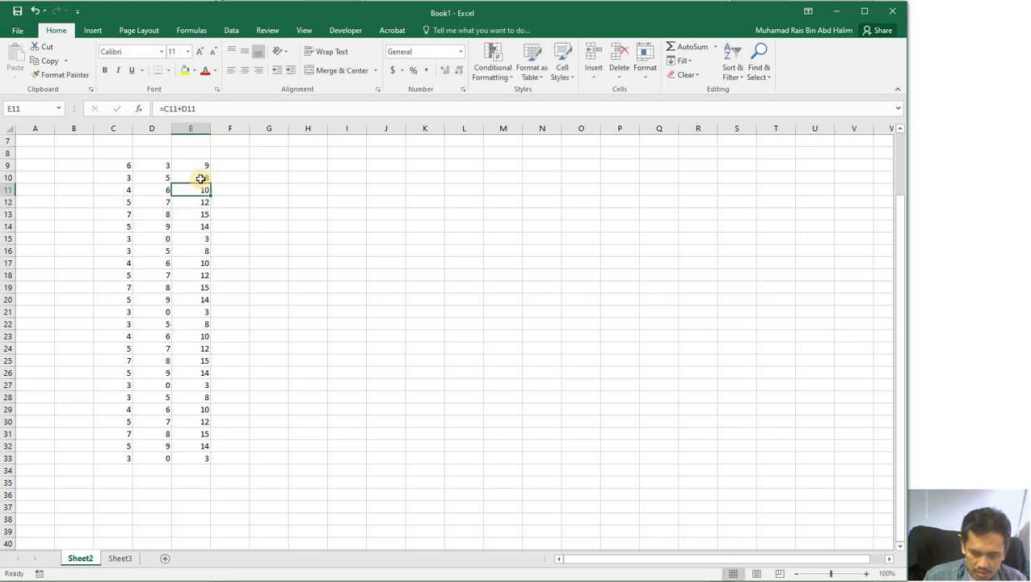
double_click(201, 178)
key("Escape")
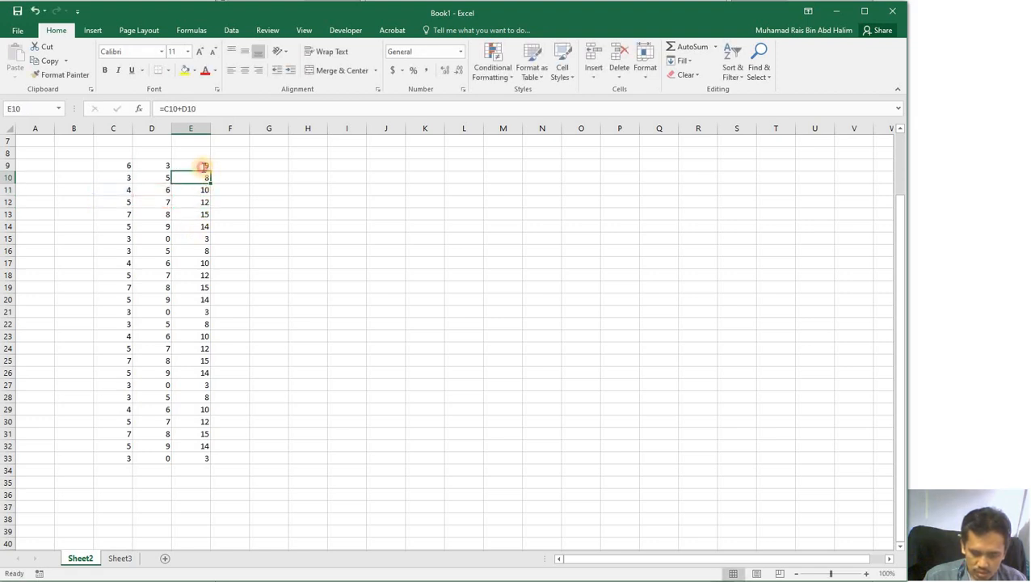
double_click(204, 165)
key("Escape")
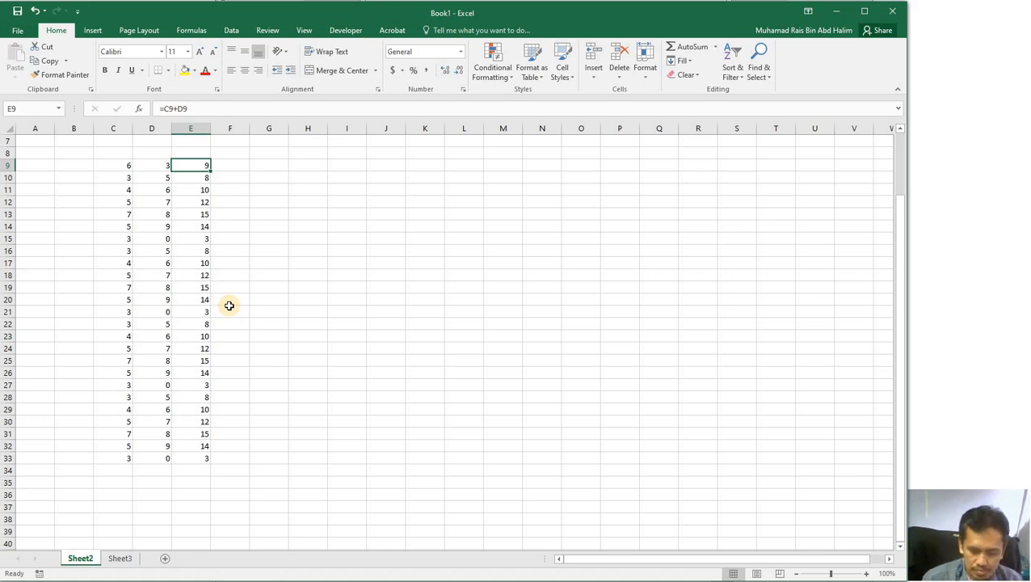
Check the formulas in E13, E10 and E11 against the original formula in cell E9.
left_click(198, 214)
left_click(203, 179)
left_click(203, 169)
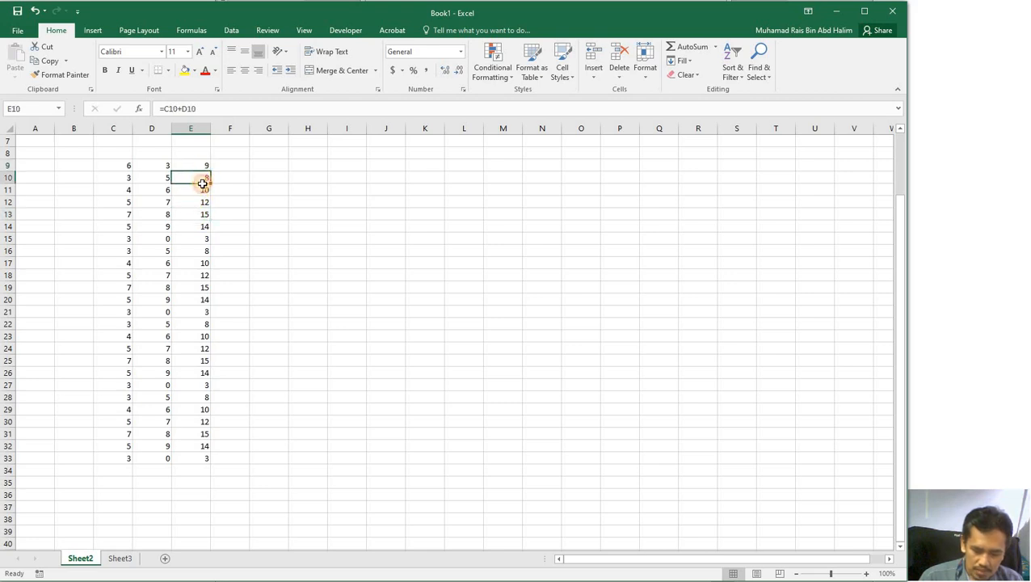
left_click(203, 188)
left_click(206, 179)
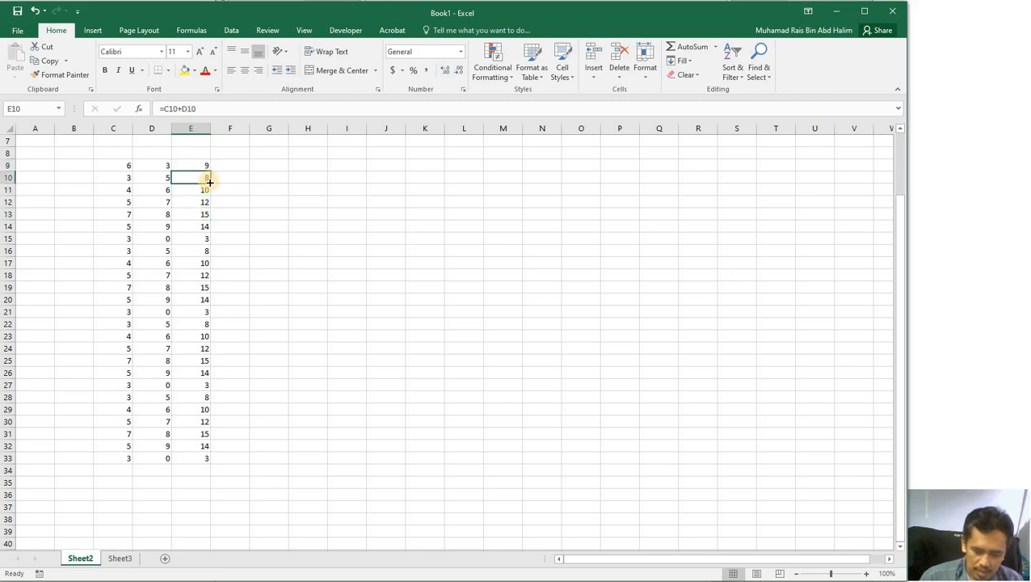
left_click(201, 165)
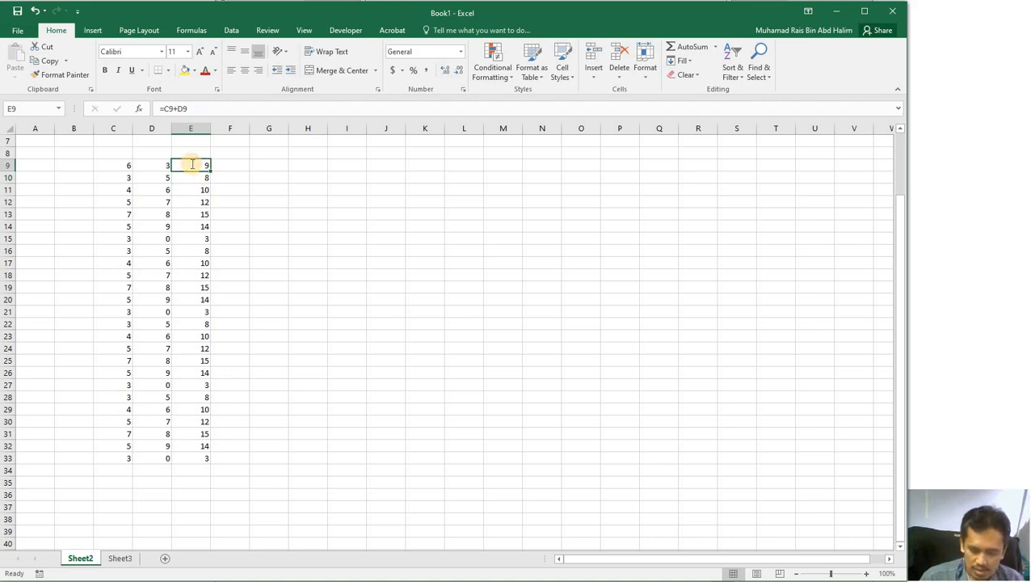
double_click(198, 164)
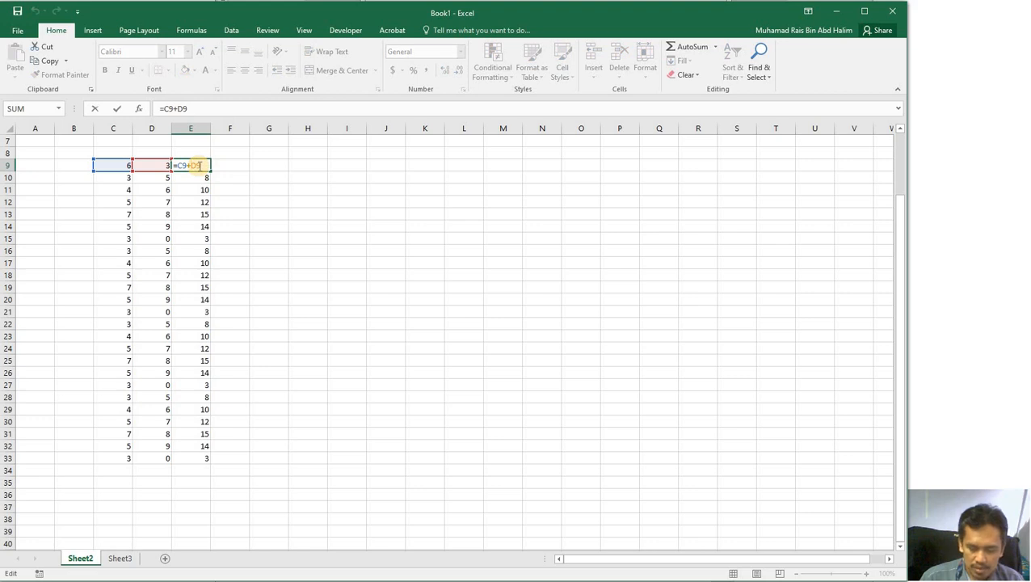
key("Escape")
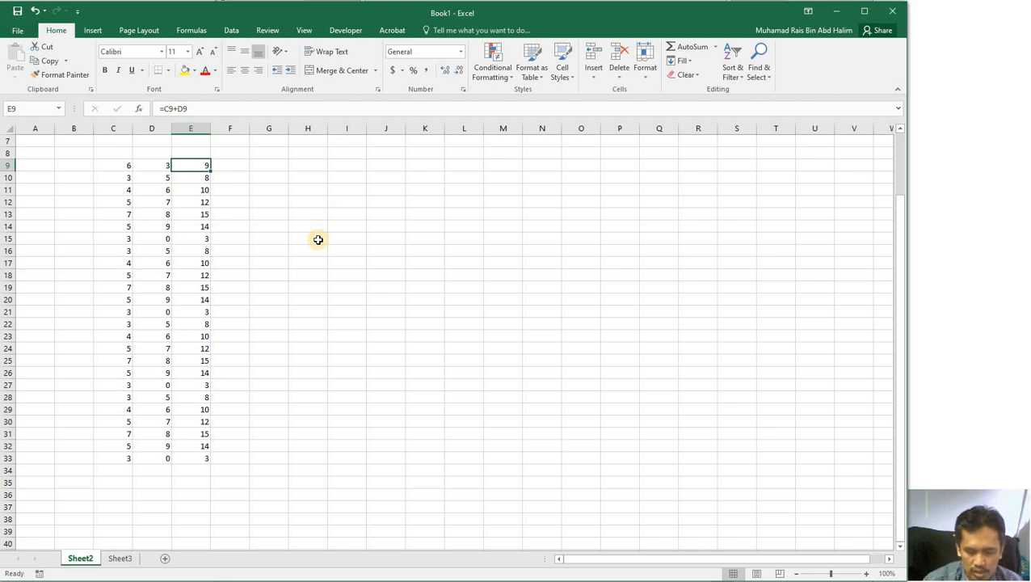
Review the column of sums in E9:E33 and the adjacent cell F9.
left_click(202, 203)
left_click_drag(202, 165, 190, 458)
left_click(233, 165)
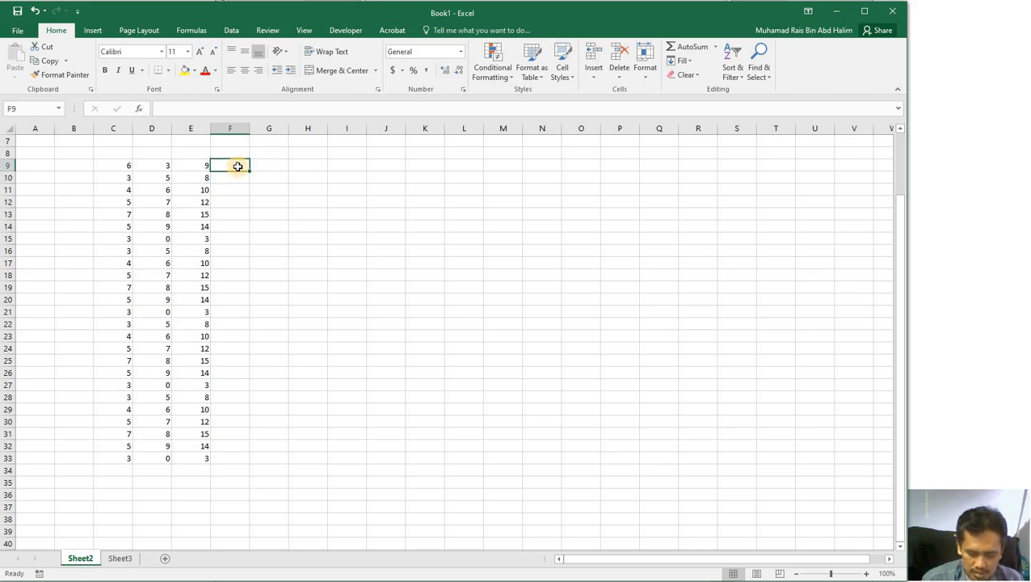
left_click(204, 166)
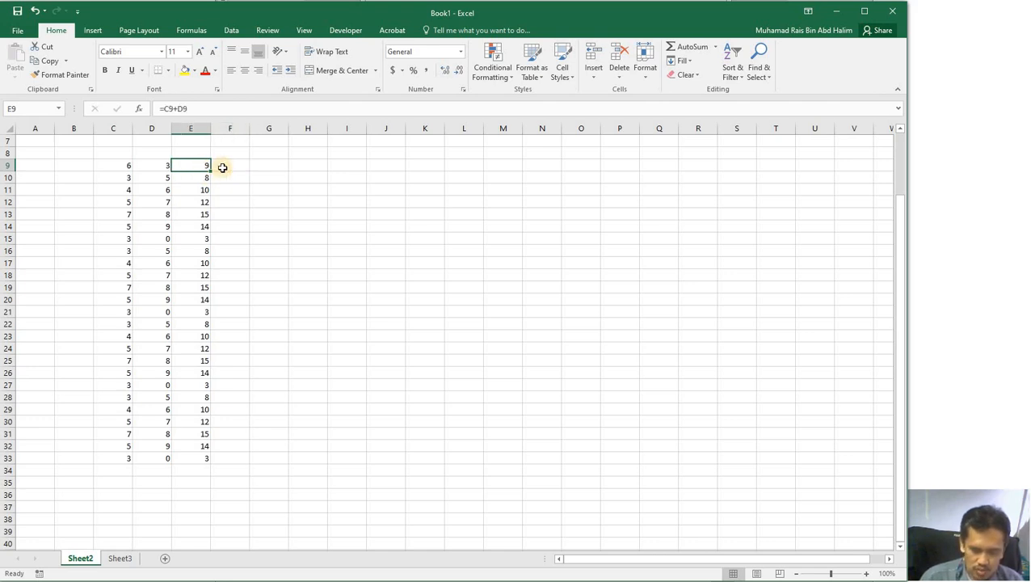
left_click(223, 167)
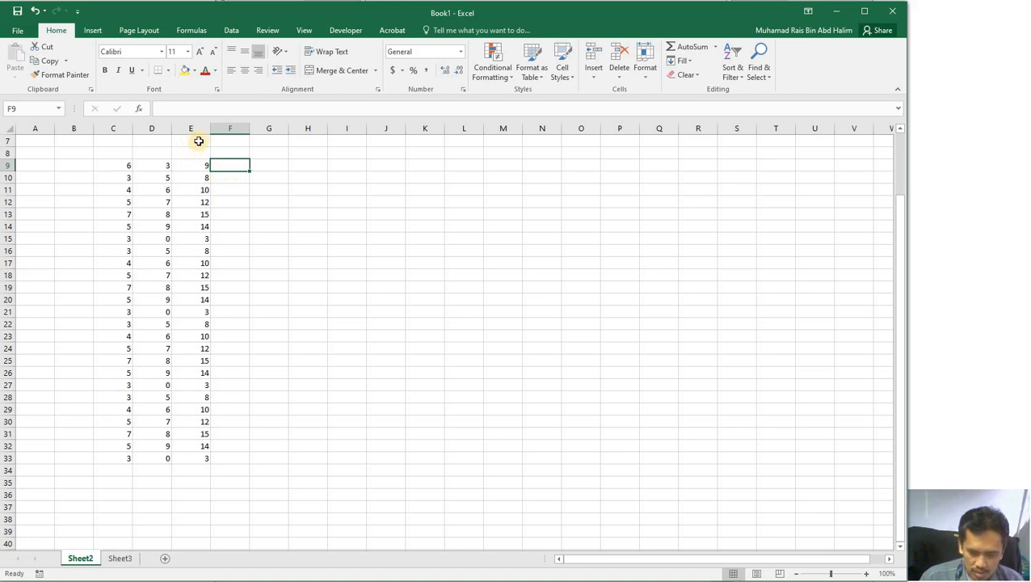
Enter the value 3 in cell E7 above the column of sums.
left_click(198, 140)
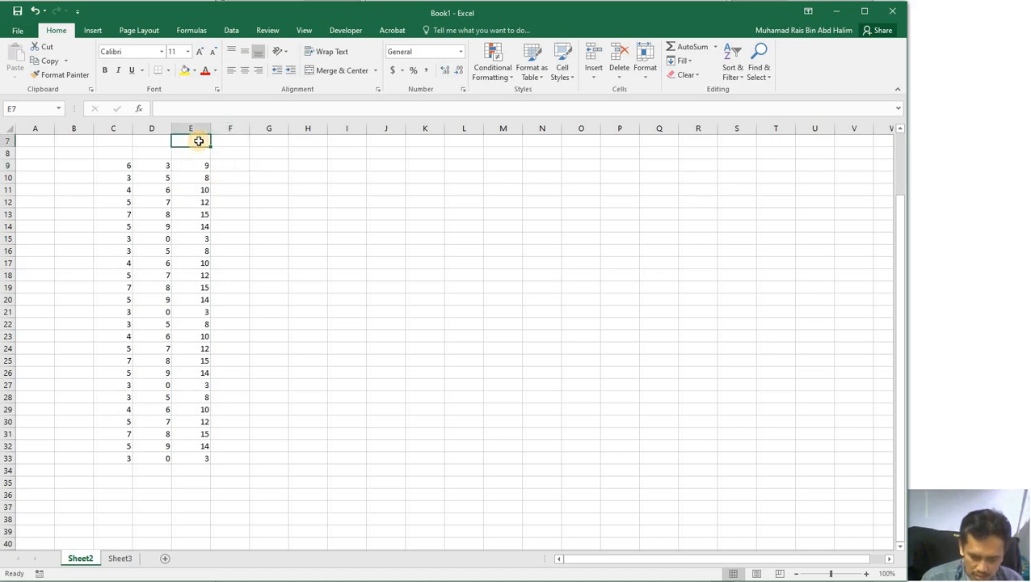
type("3")
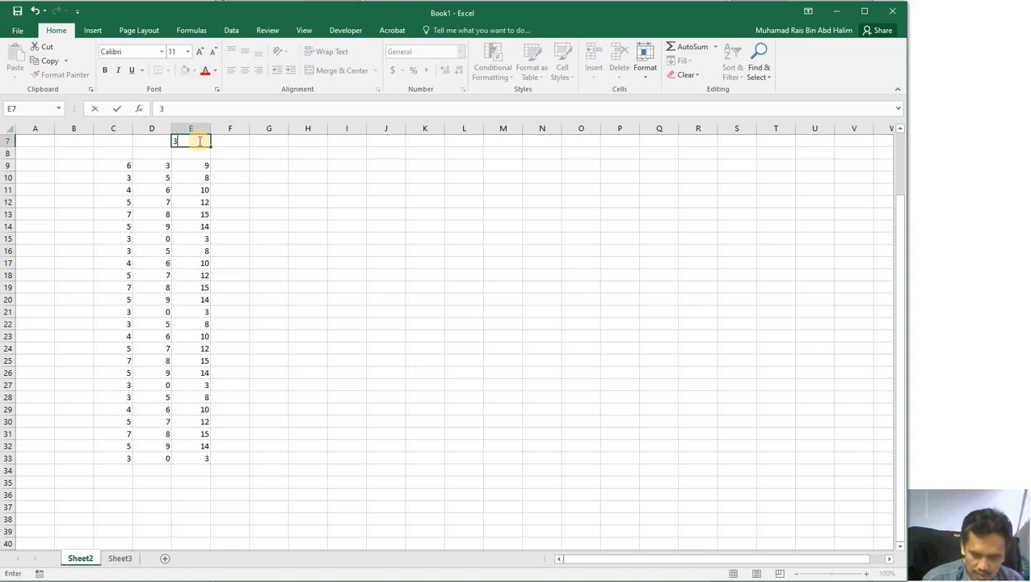
left_click(234, 169)
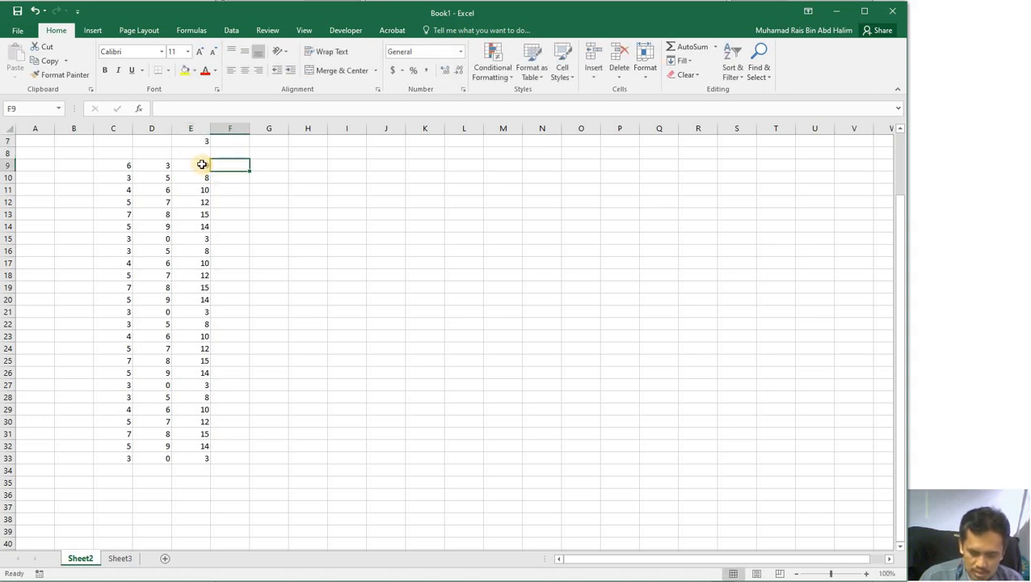
Examine the formula in cell E9 alongside the constant in cell E7.
left_click(202, 164)
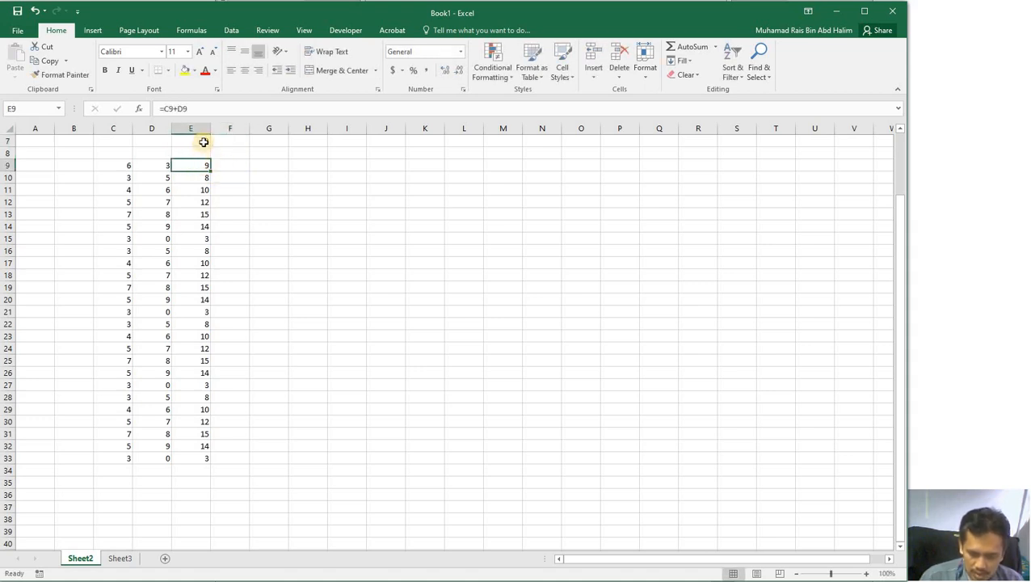
left_click(203, 142)
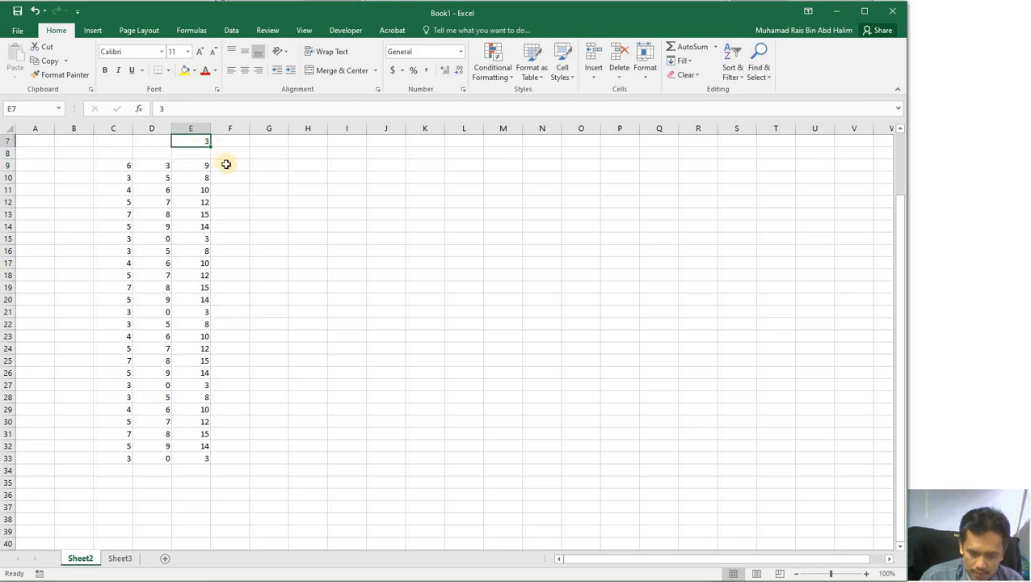
left_click(227, 165)
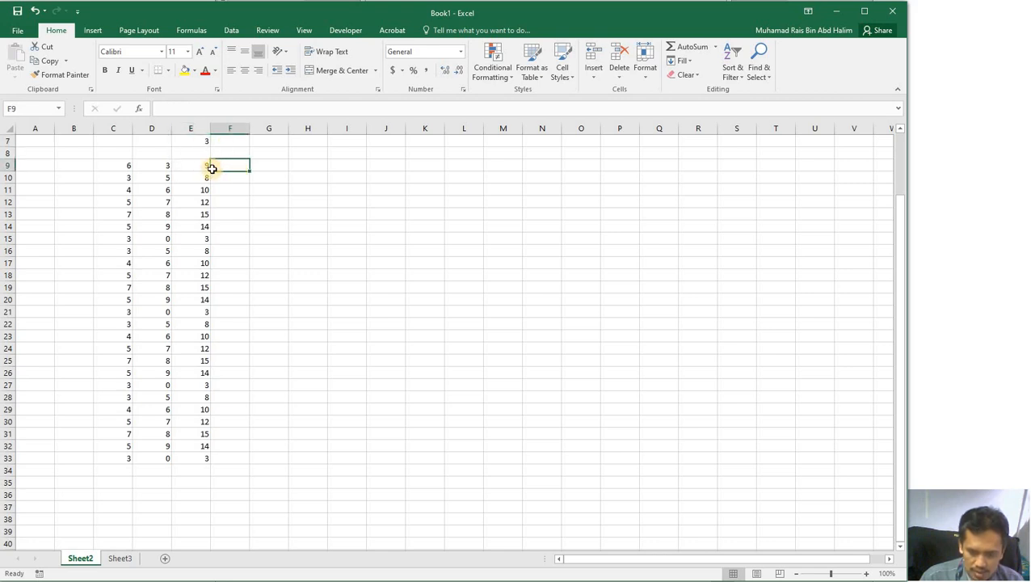
left_click(202, 166)
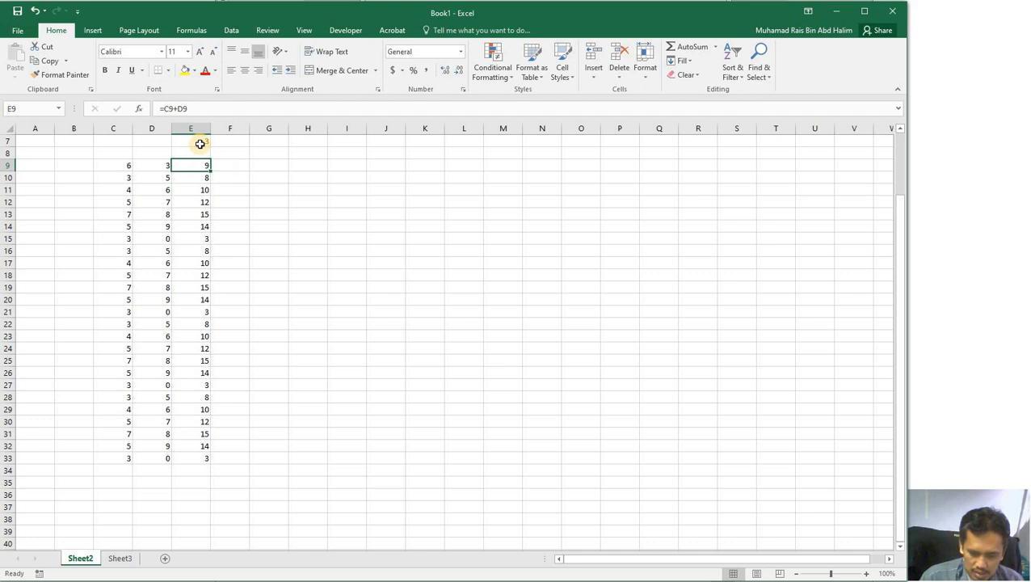
left_click(200, 143)
left_click(202, 165)
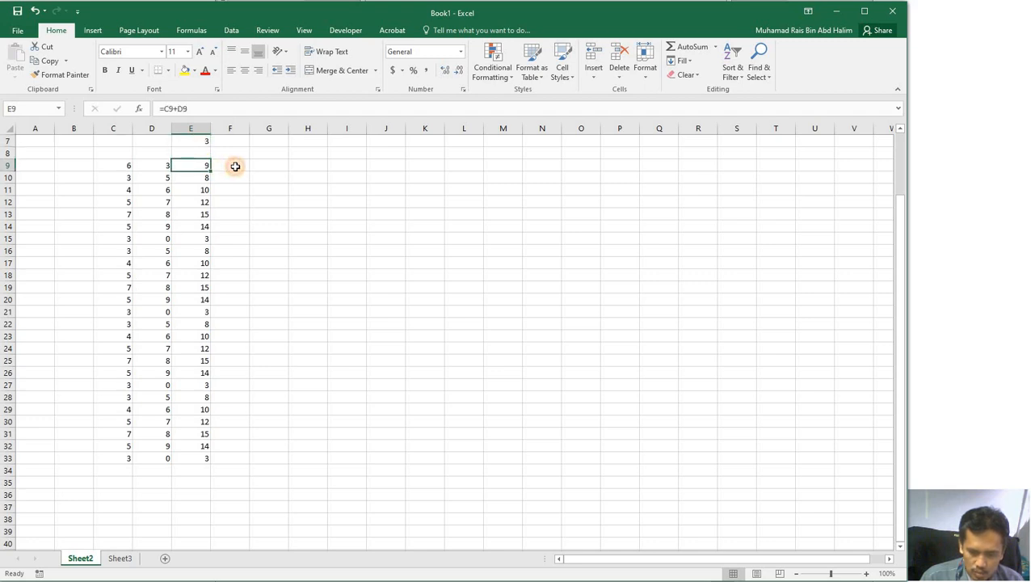
Enter the formula =E9*E7 in cell F9 and auto-fill it down column F to row 33.
left_click(235, 165)
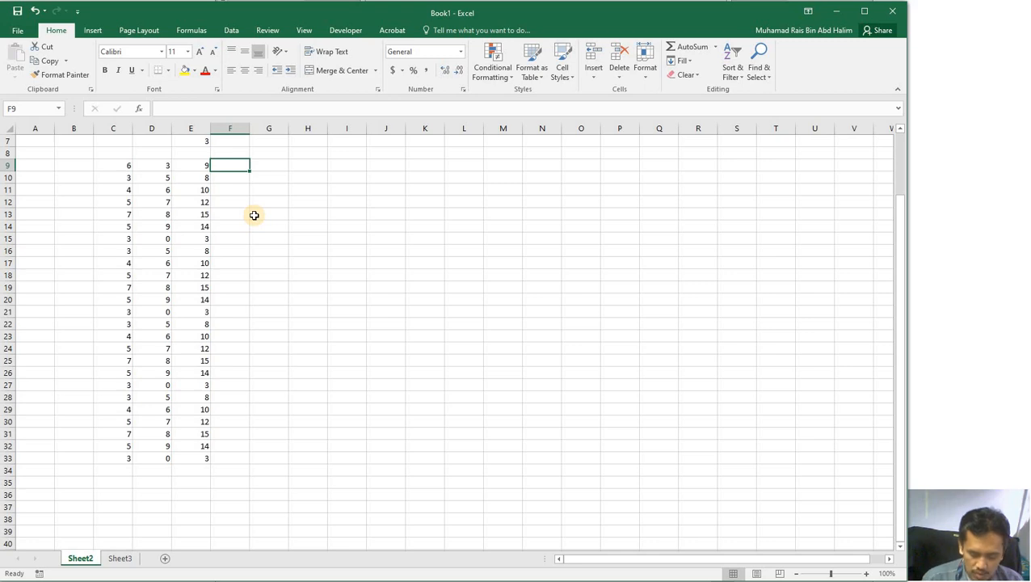
type("=")
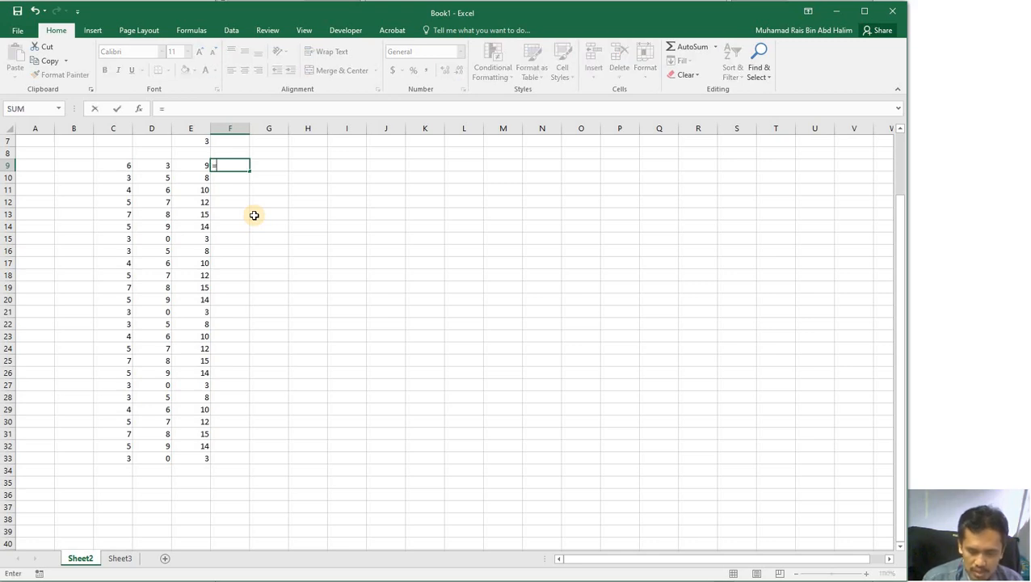
left_click(200, 166)
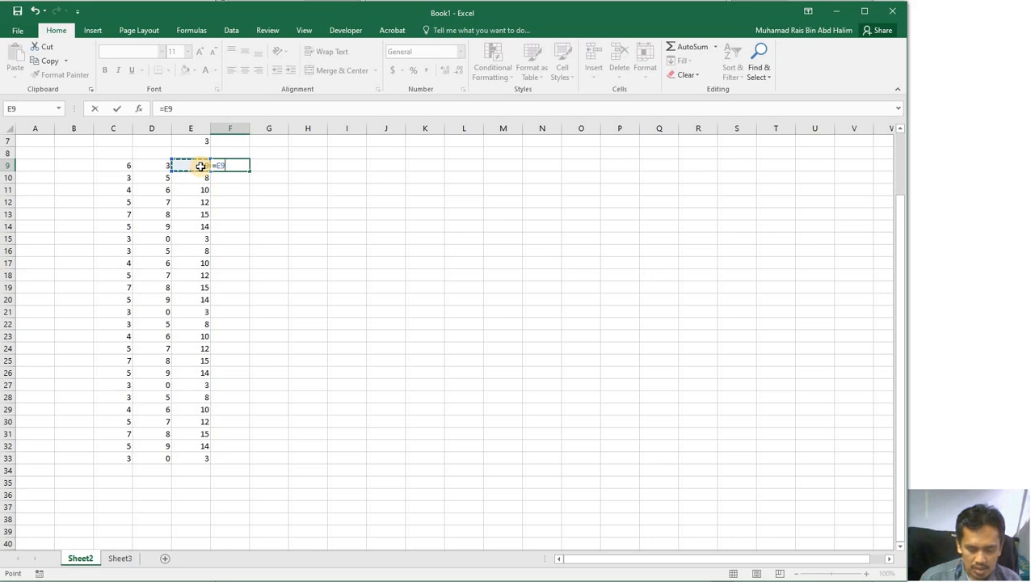
type("*")
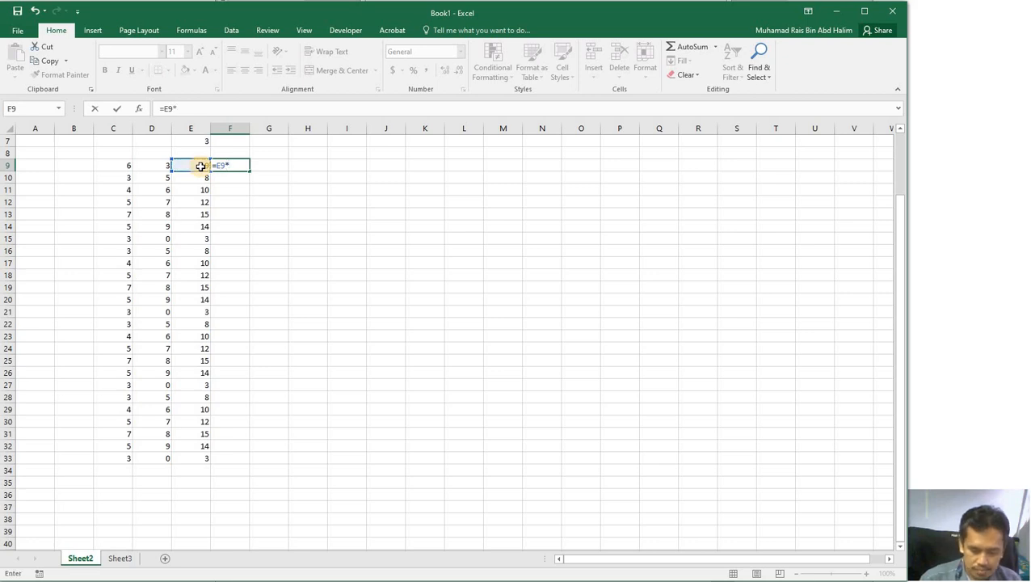
left_click(199, 141)
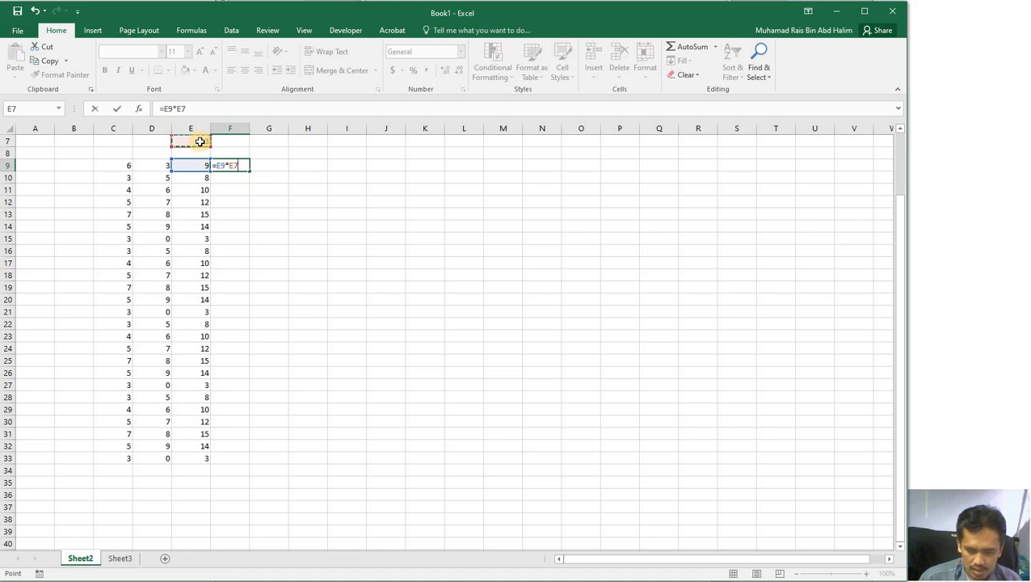
key("Return")
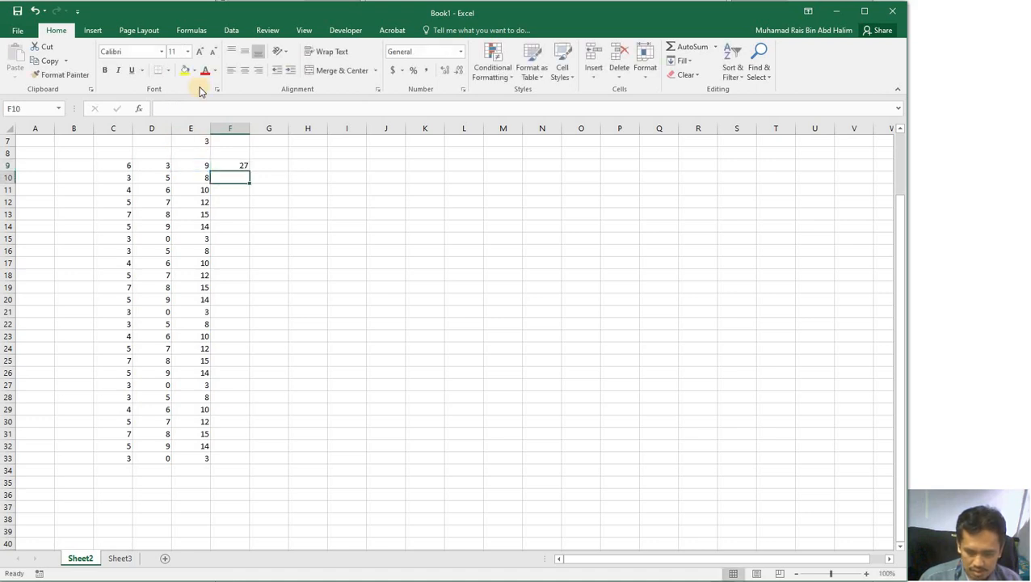
left_click(235, 164)
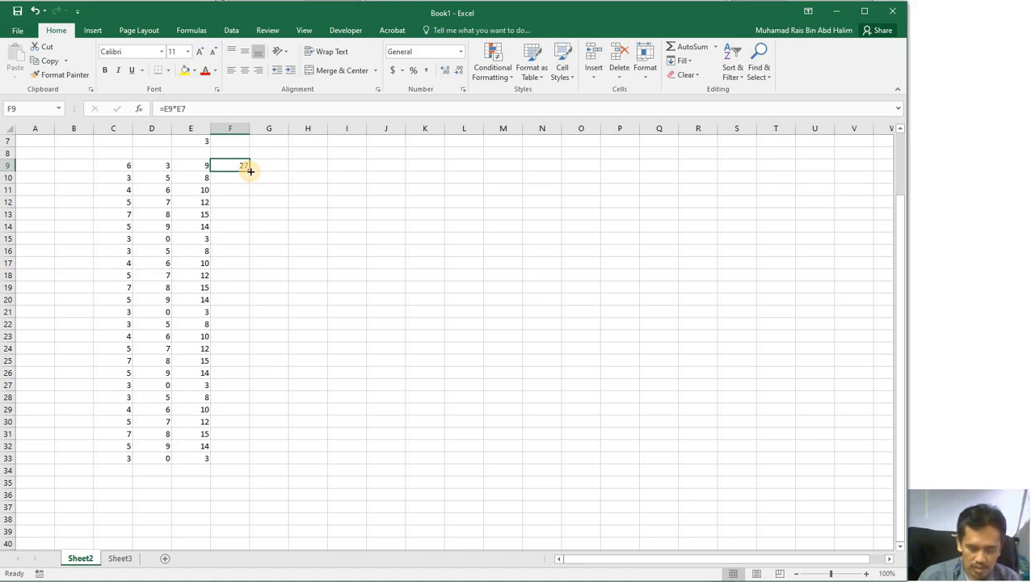
double_click(251, 171)
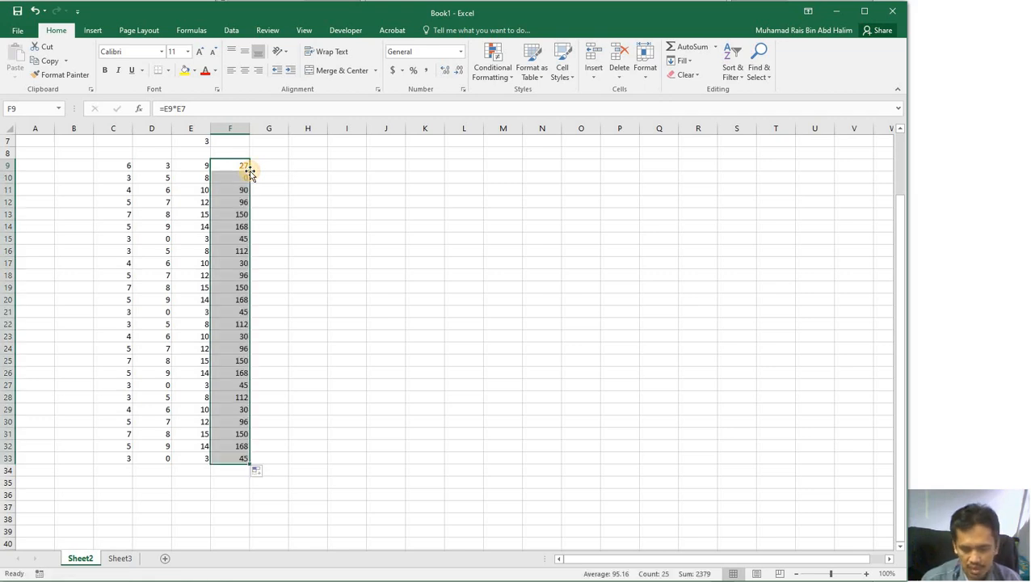
Compare the copied formula in F10 with the sum in E10 and the constant in E7.
left_click(201, 177)
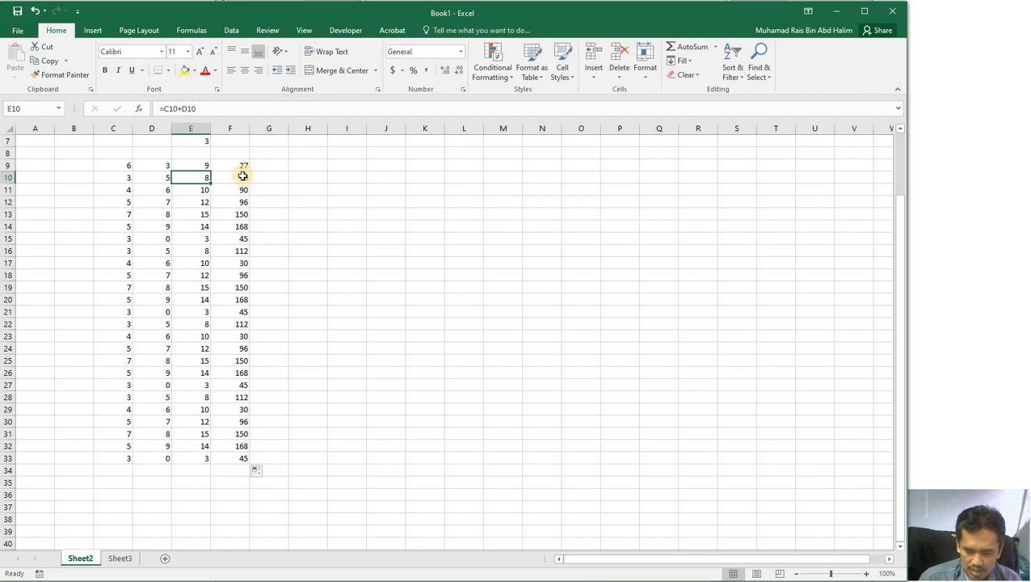
left_click(243, 175)
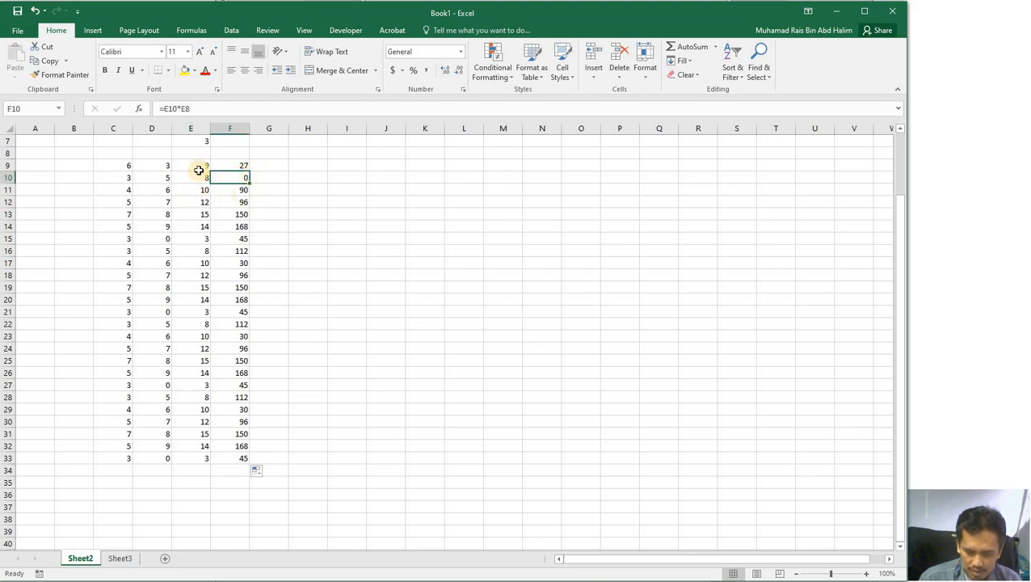
left_click(206, 142)
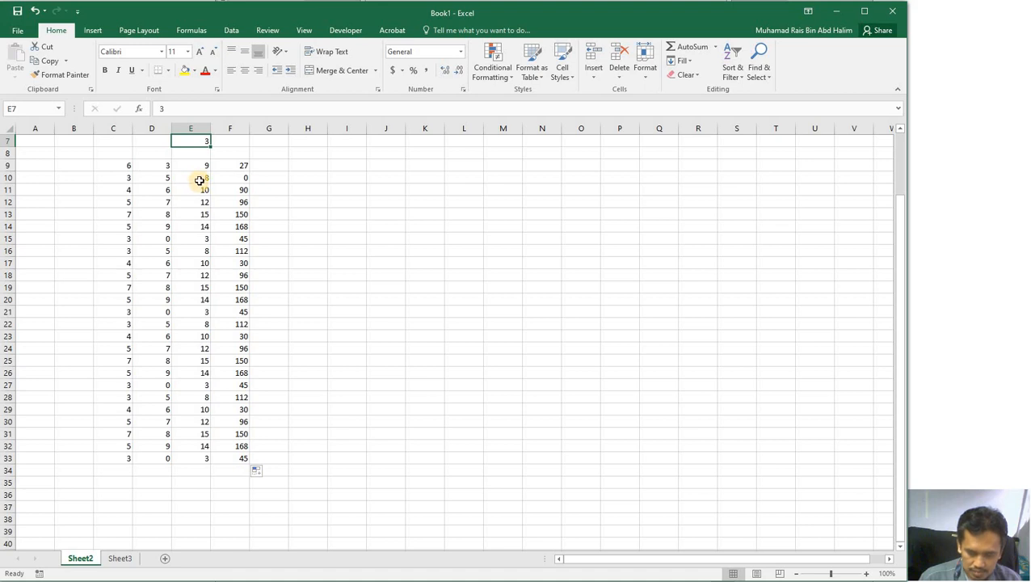
left_click(200, 180)
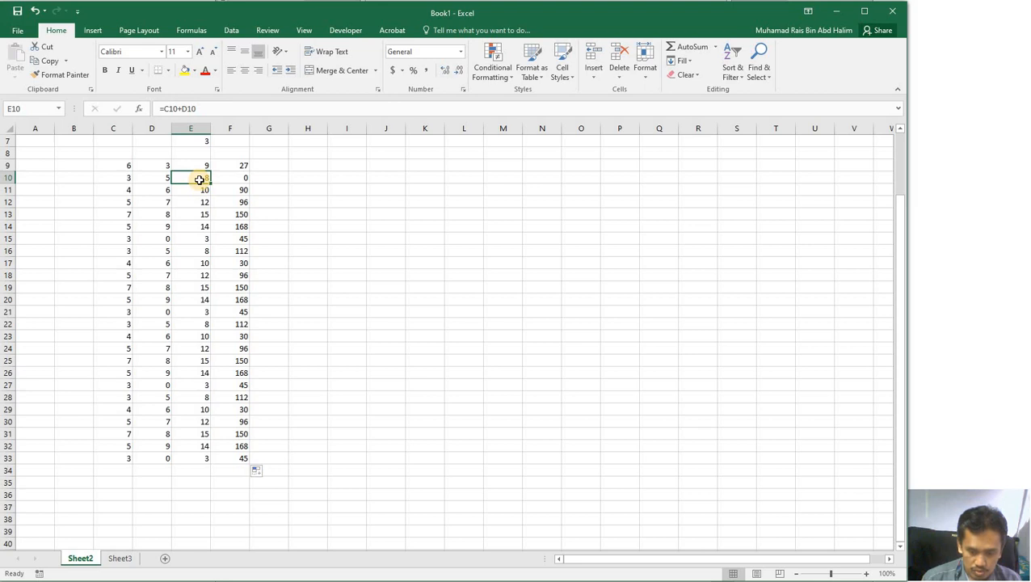
left_click(244, 180)
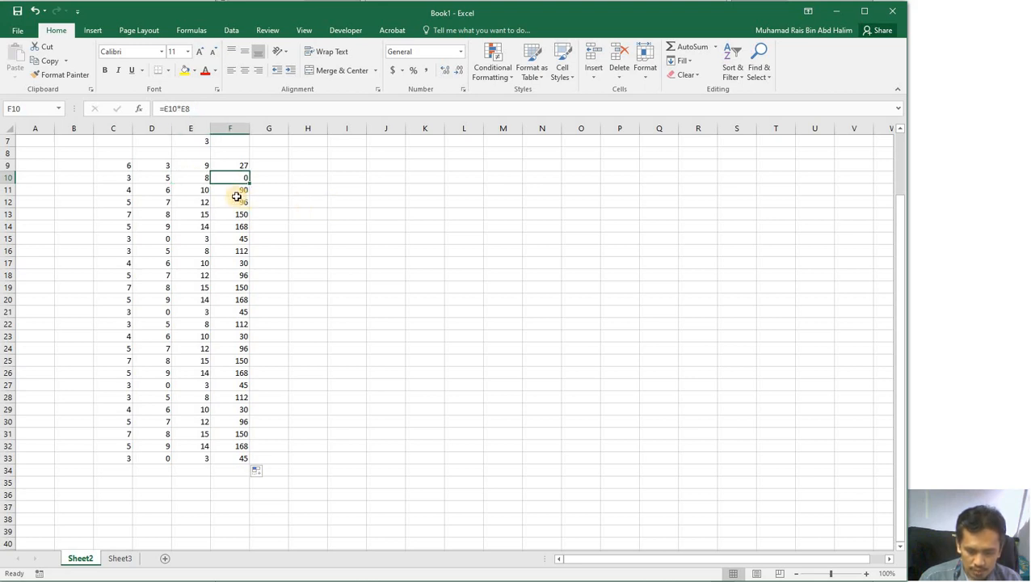
key("Down")
key("Down")
left_click(207, 178)
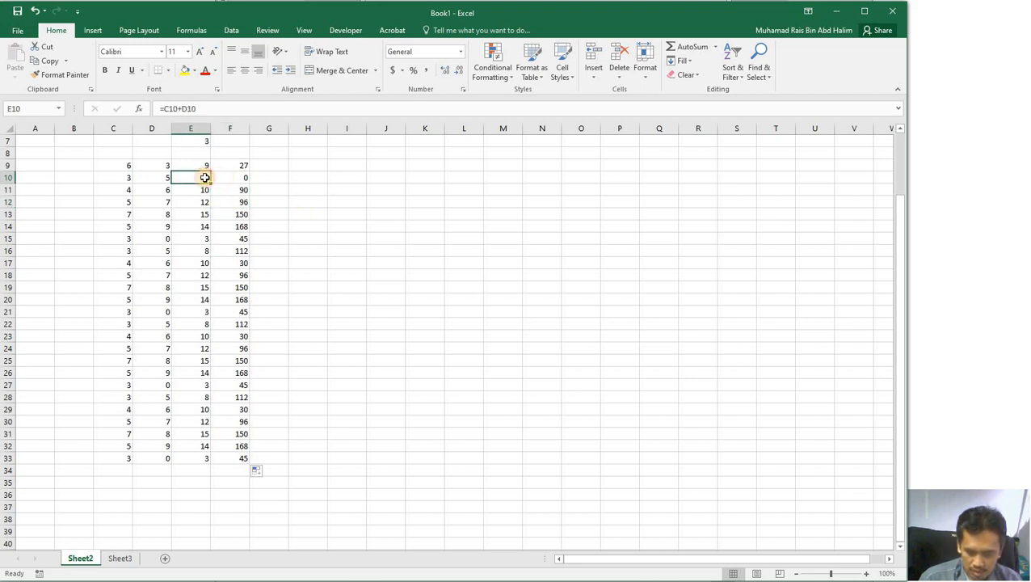
left_click(225, 177)
left_click(203, 177)
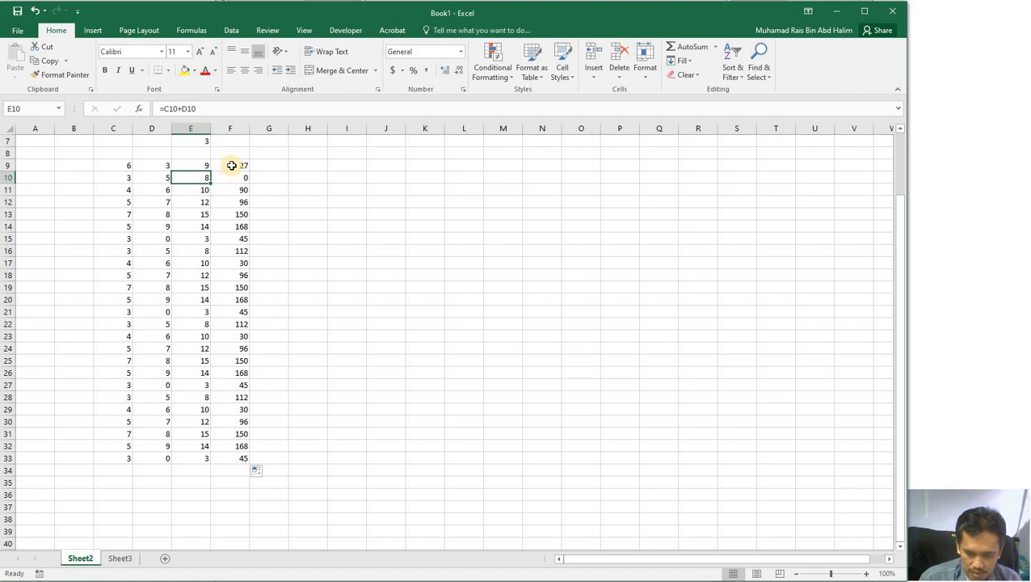
Trace which cells the multiplication formulas in F9, F10 and F11 reference.
left_click(231, 165)
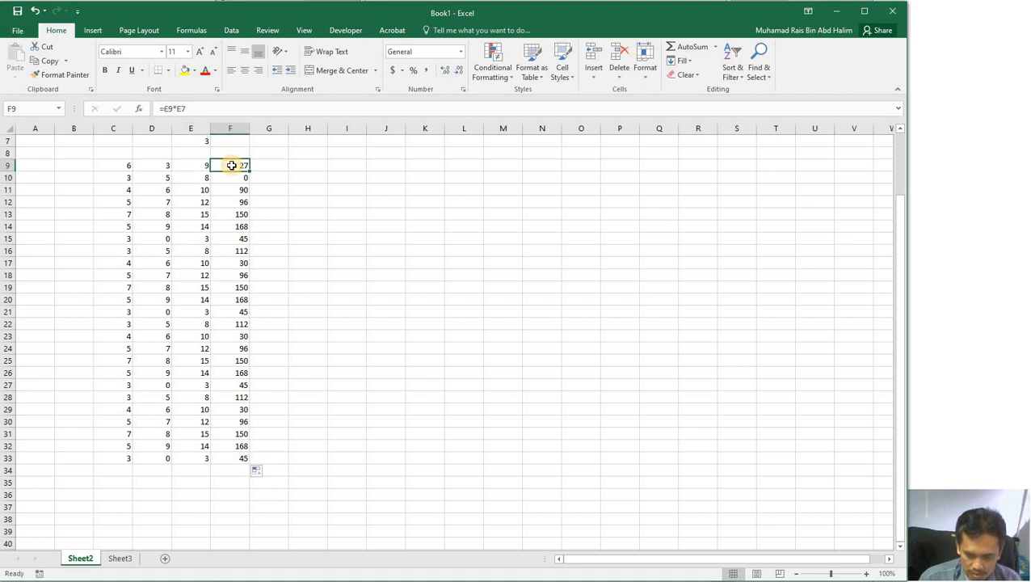
double_click(187, 108)
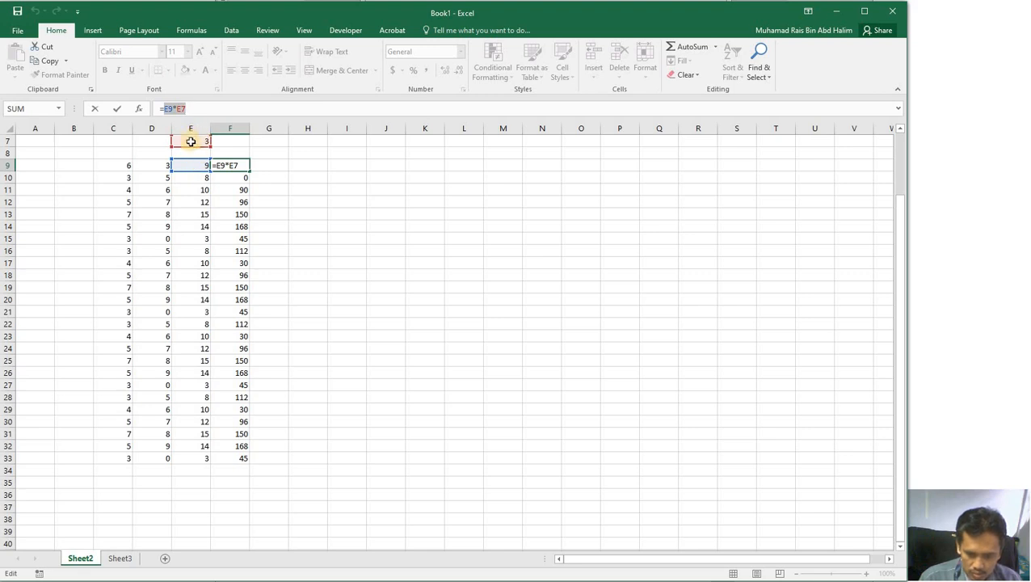
key("Escape")
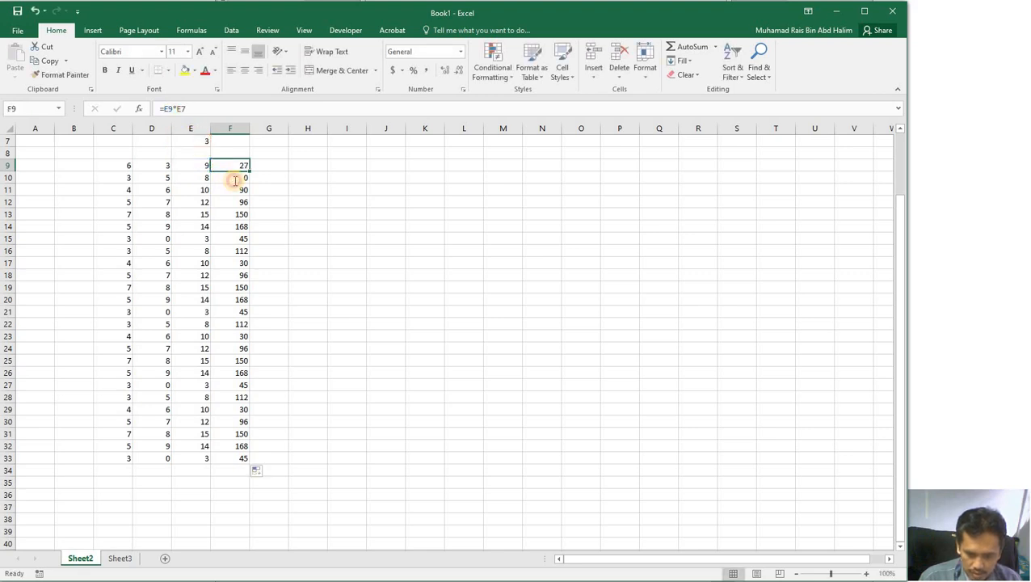
double_click(233, 179)
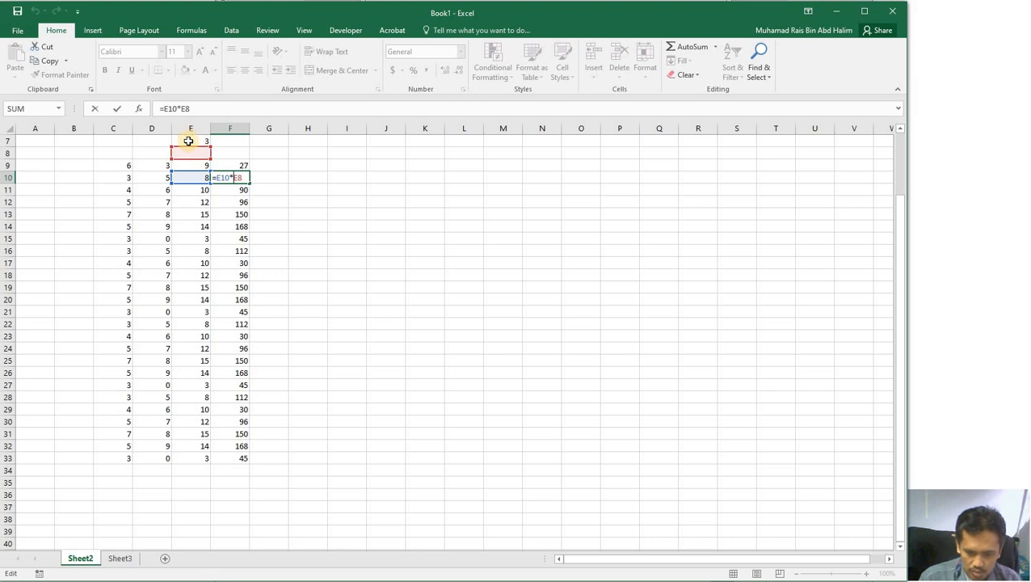
key("ctrl+Return")
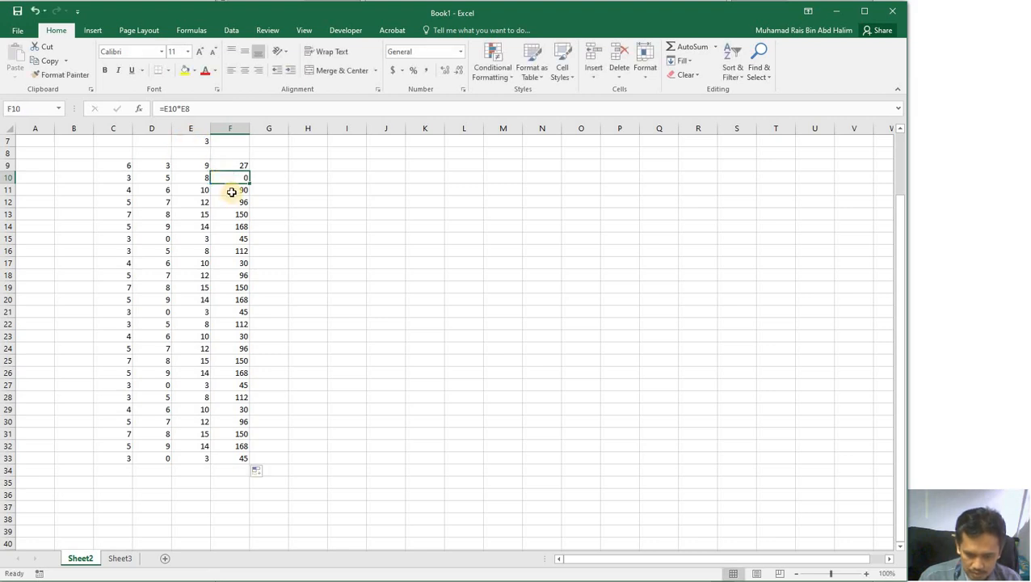
left_click(232, 190)
double_click(232, 190)
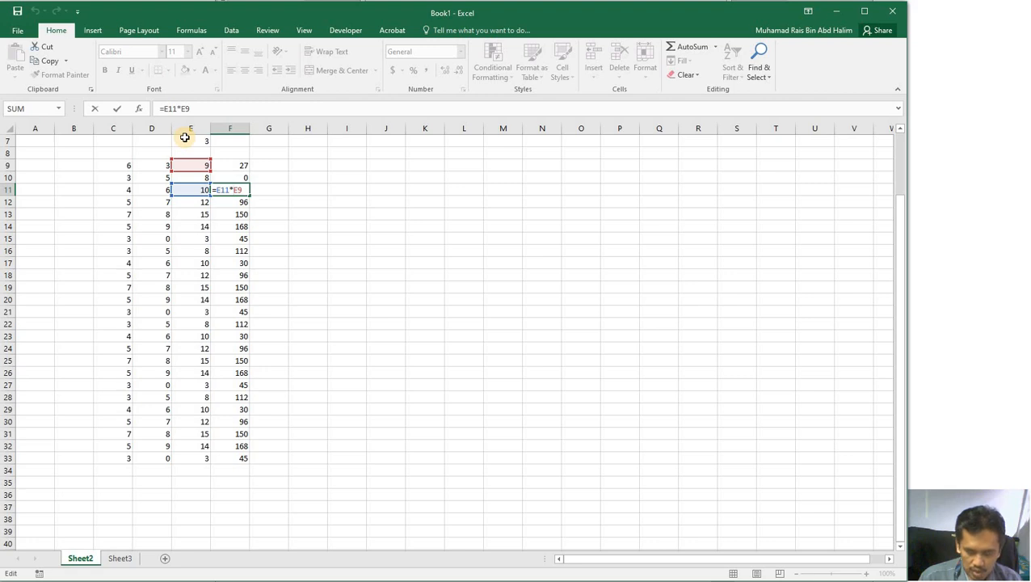
key("Return")
Trace the cell references used by the copied formulas in F12 through F15.
type("=")
left_click(194, 202)
type("*")
left_click(194, 178)
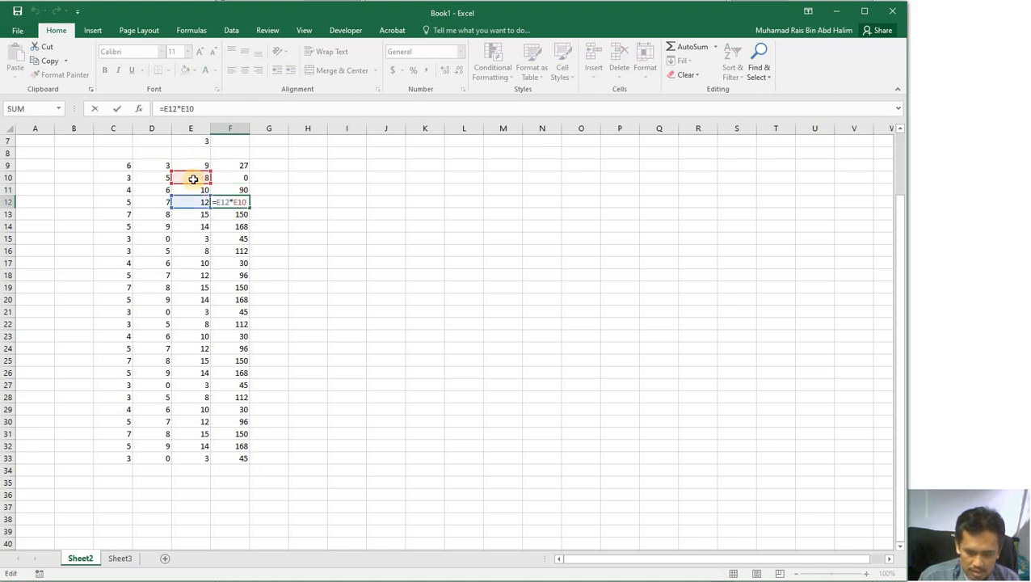
key("Return")
type("=")
left_click(199, 214)
type("*E11")
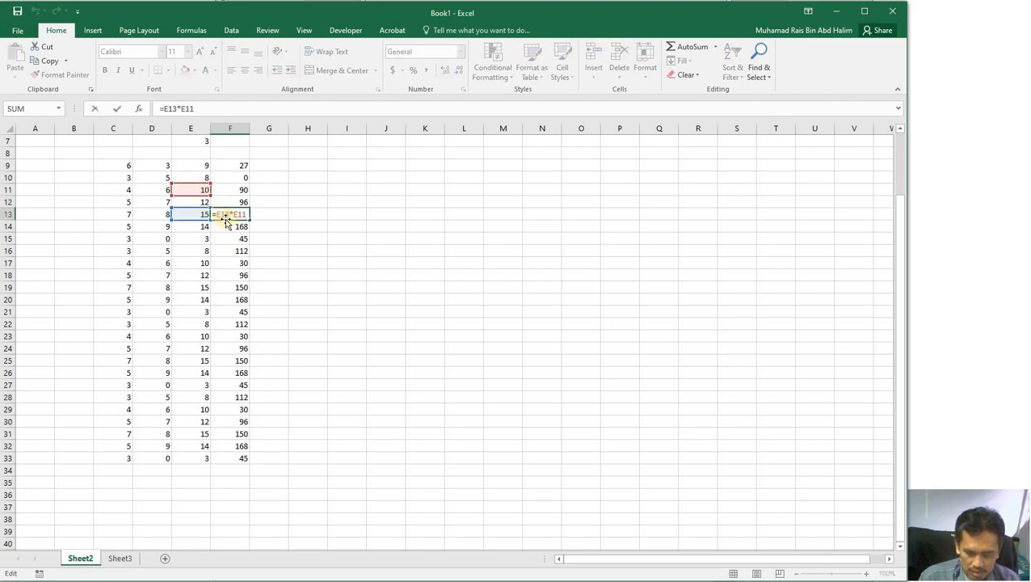
key("Return")
type("=E14*E12")
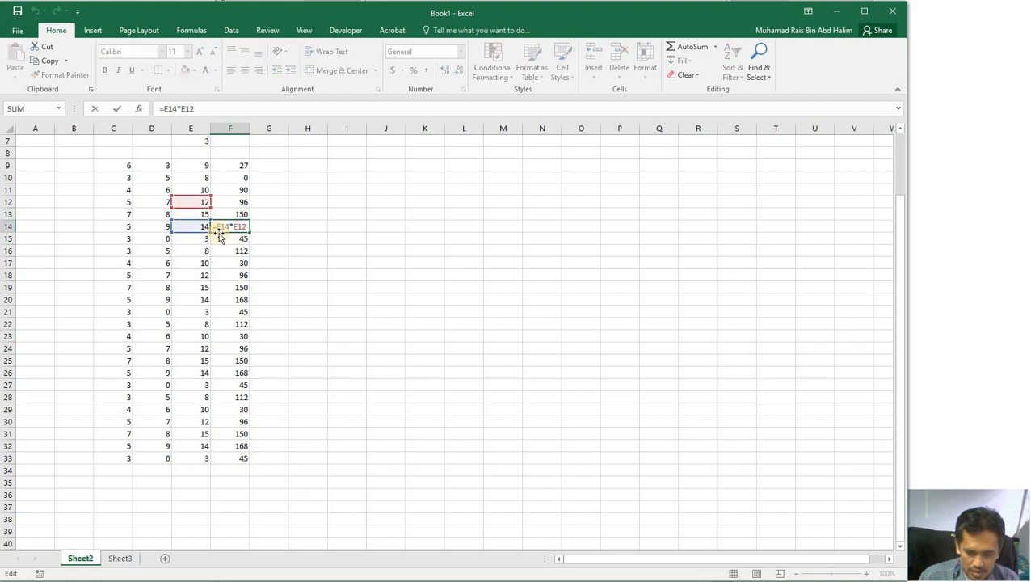
left_click(219, 231)
double_click(225, 240)
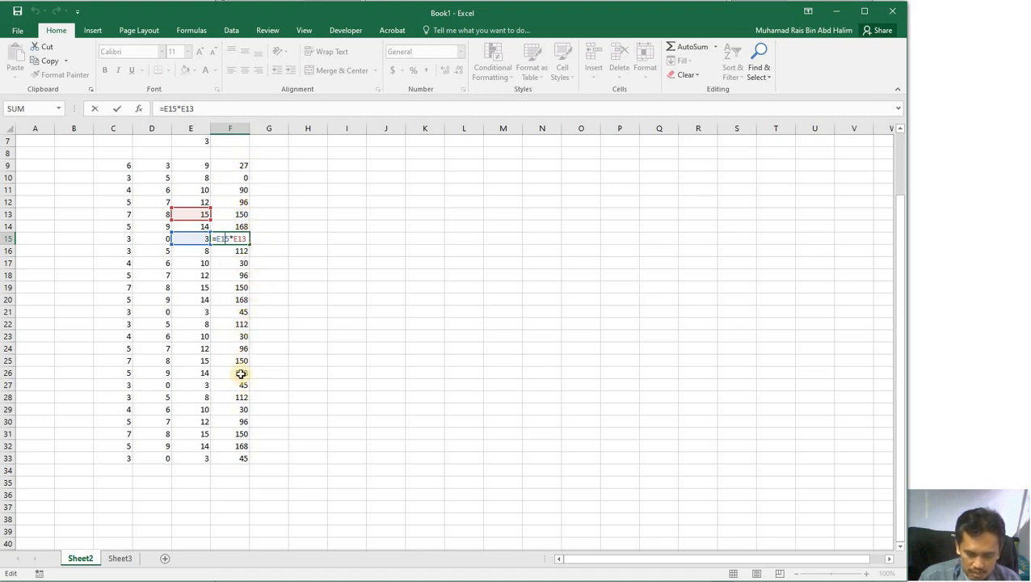
key("ctrl+Return")
Clear the contents of F10:F34, keeping only the original formula in F9.
left_click_drag(230, 473, 224, 179)
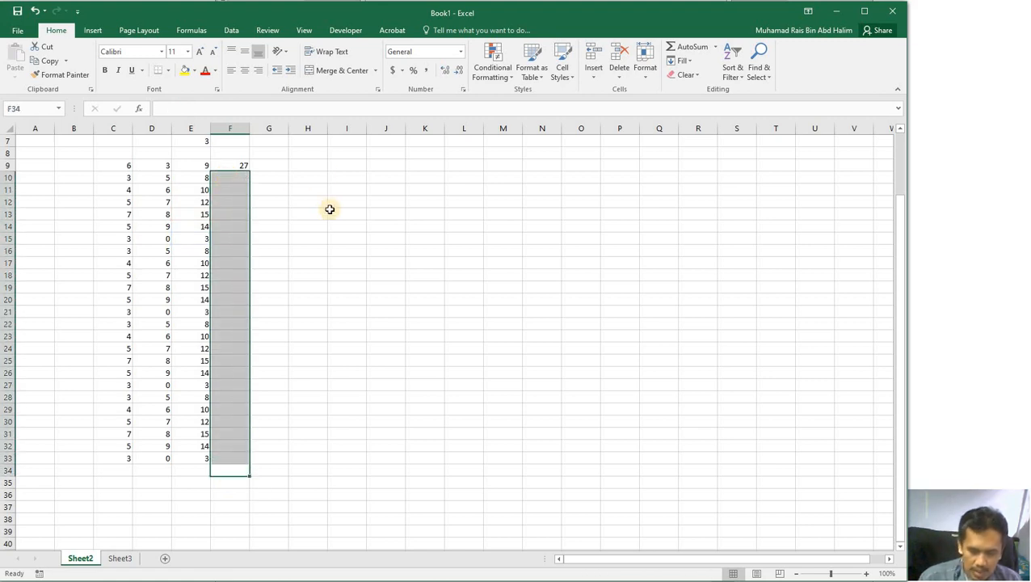
key("Delete")
Enter the text "Absolute Cell" in cell H9.
left_click(315, 164)
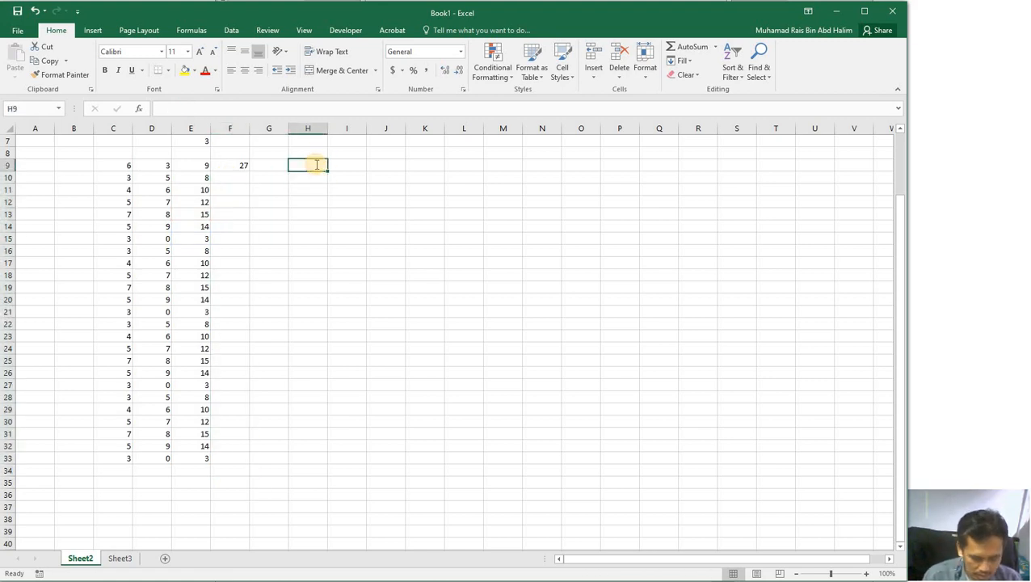
type("Absolute")
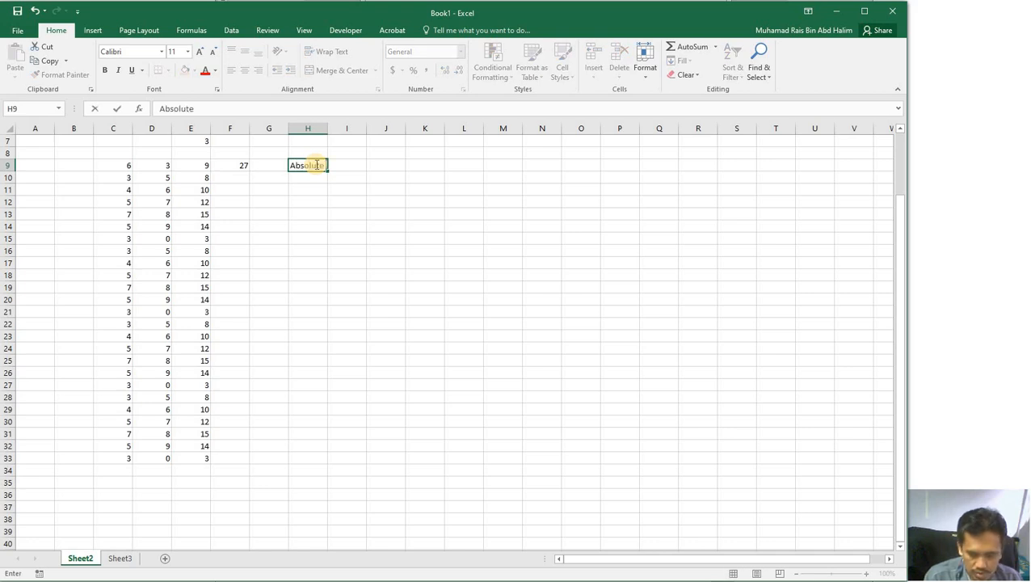
type(" Cell")
key("Return")
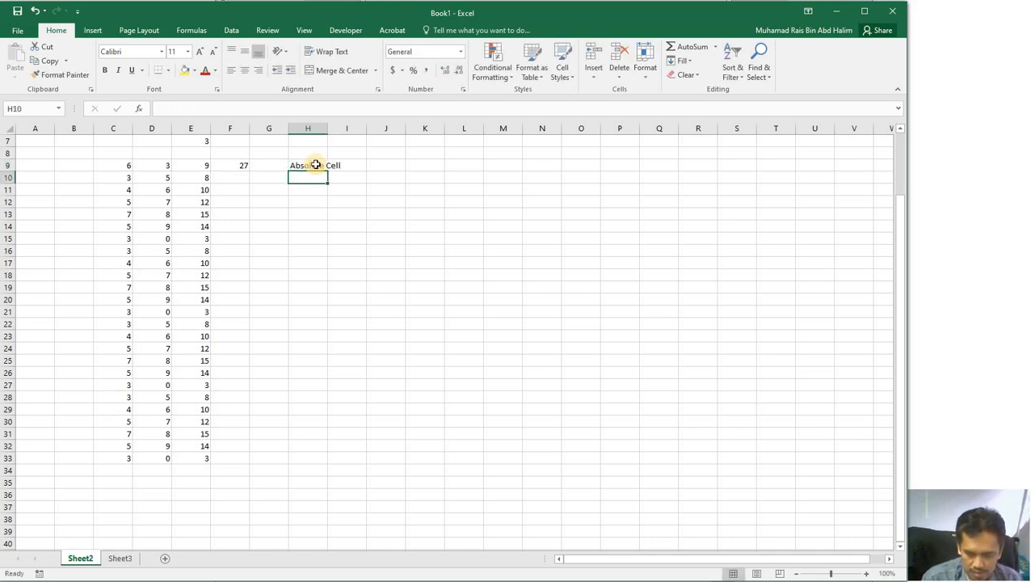
Check the references in the F9 formula and auto-fill it down to F15.
left_click(234, 165)
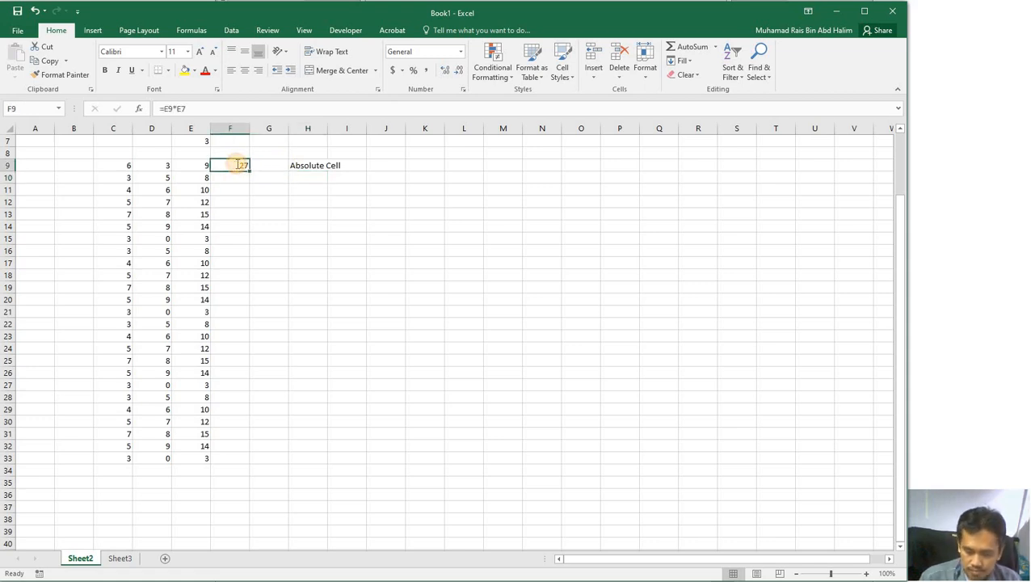
double_click(239, 165)
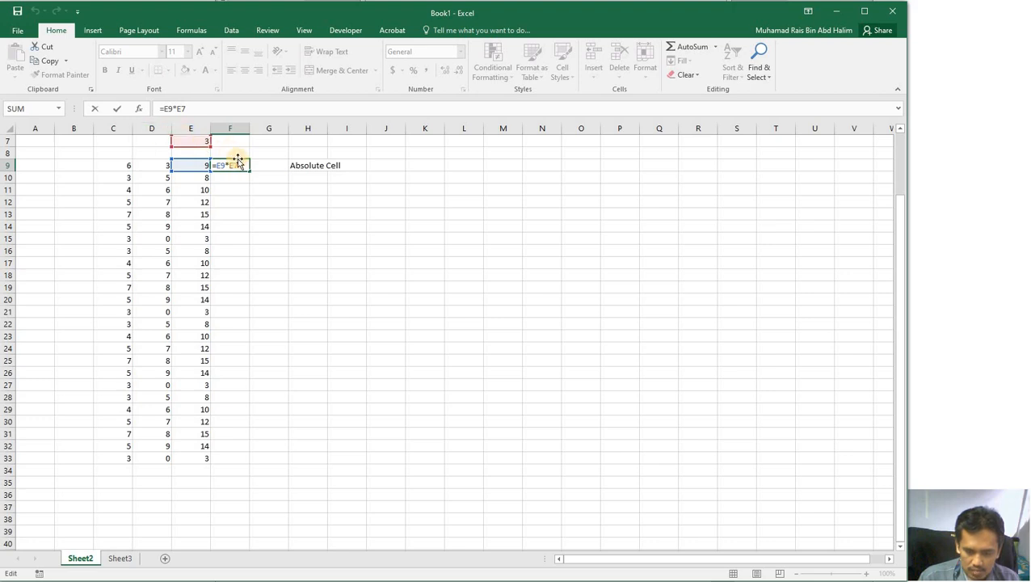
key("Escape")
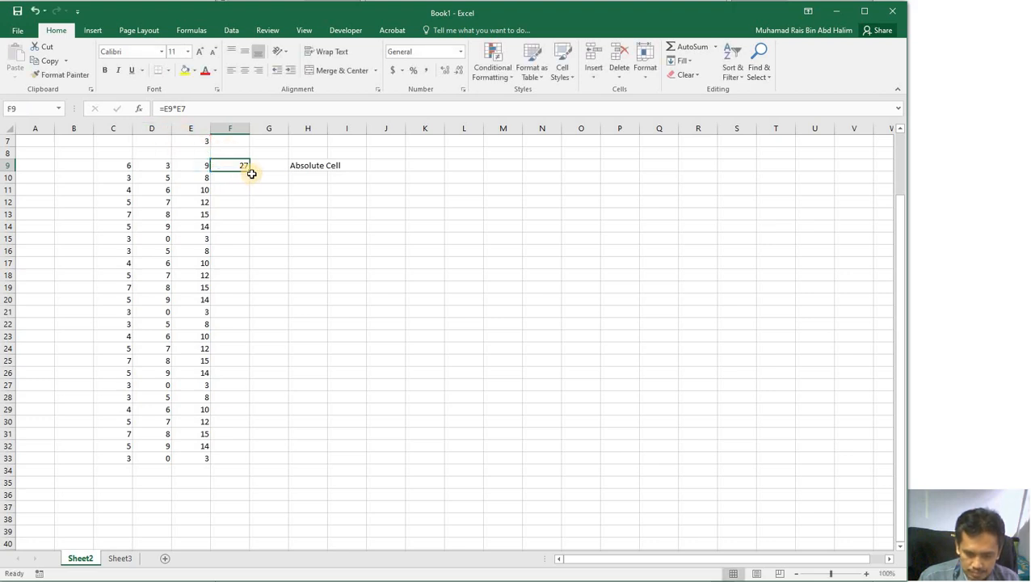
left_click_drag(250, 170, 247, 236)
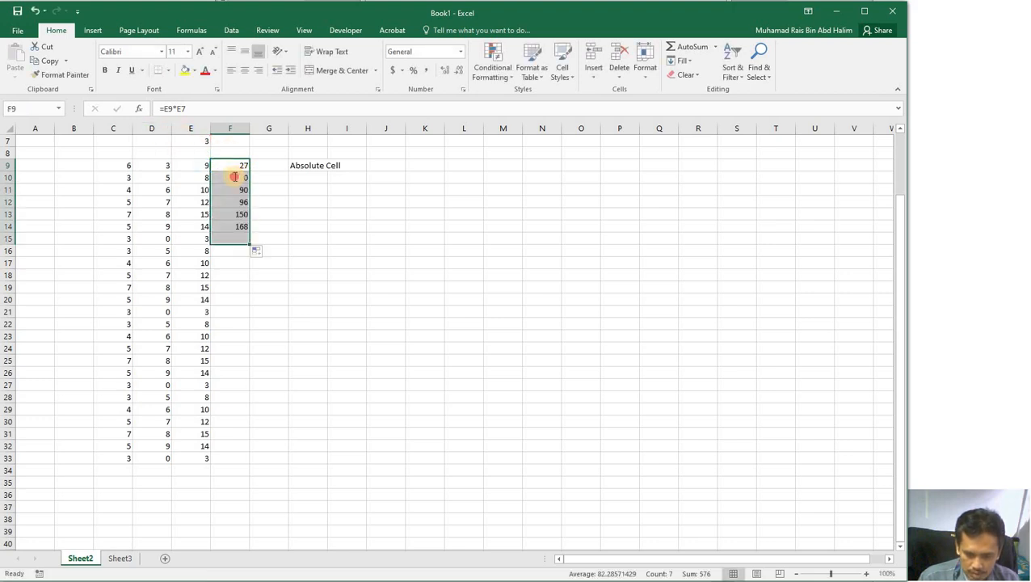
Inspect which cells the refilled formulas in F10 and F11 multiply.
double_click(234, 177)
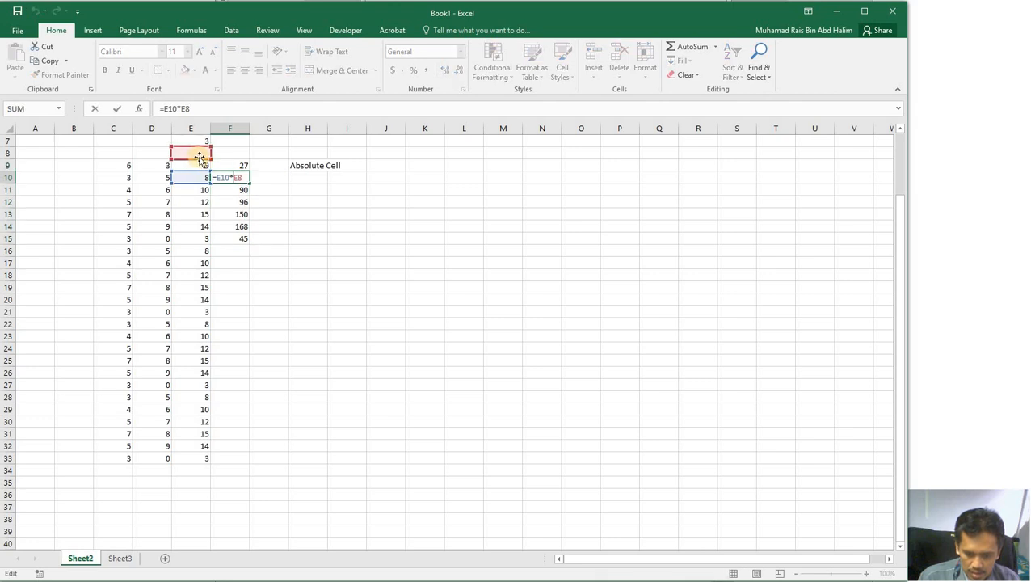
key("Return")
double_click(234, 189)
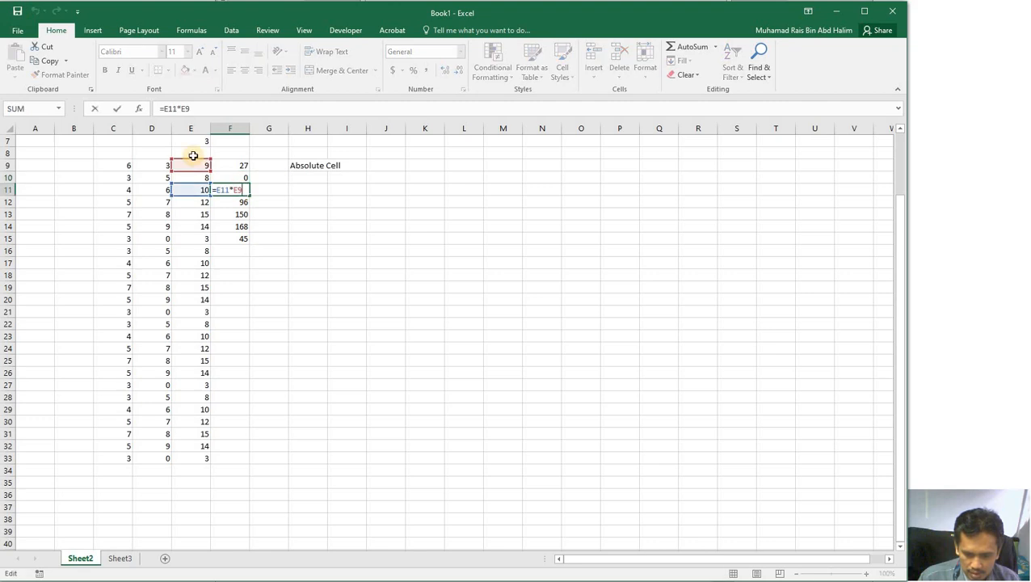
left_click_drag(199, 162, 198, 141)
key("Escape")
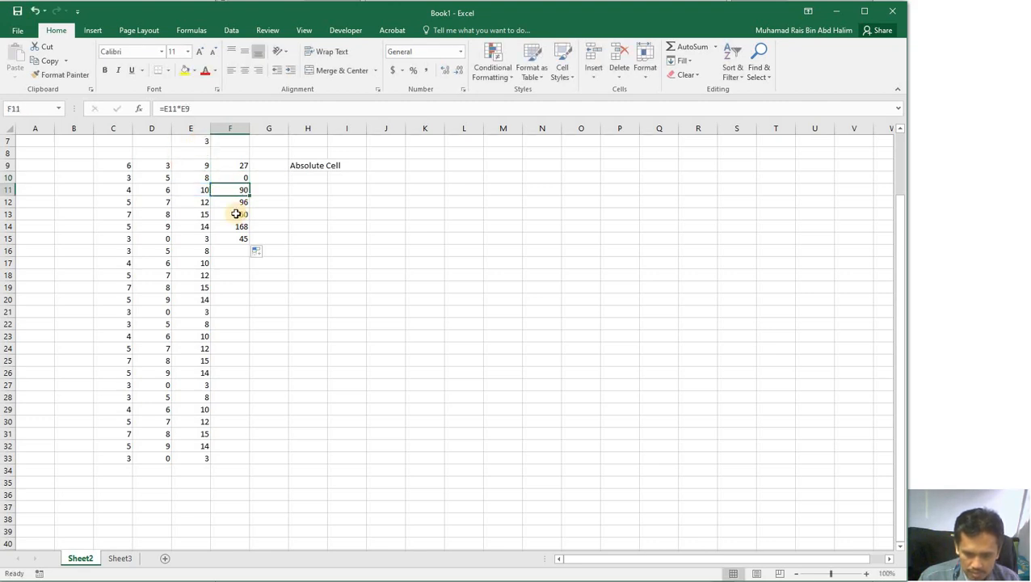
Inspect the cell references in the refilled formulas of F13, F14 and F15.
left_click(232, 214)
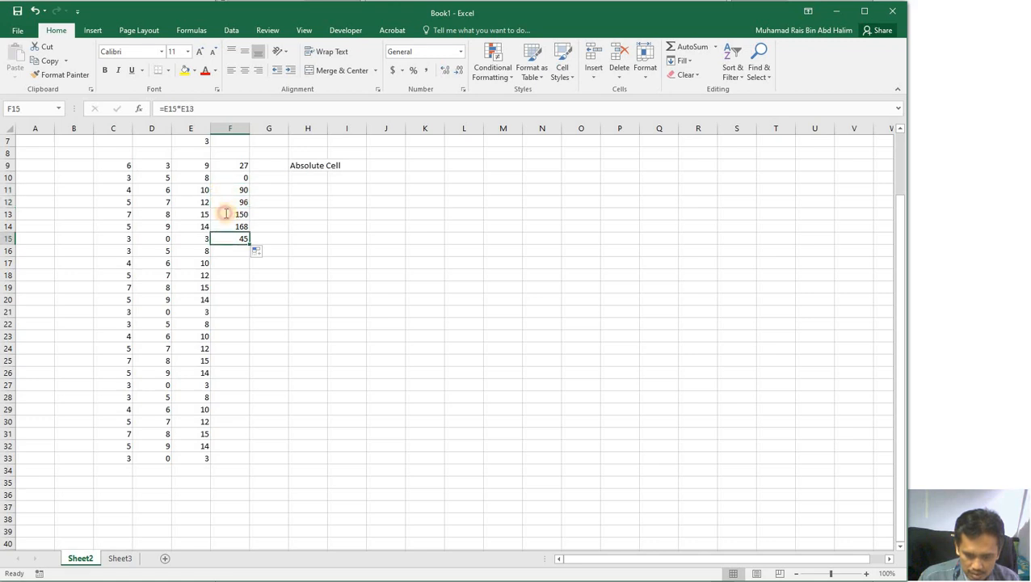
double_click(230, 214)
left_click_drag(192, 182, 193, 155)
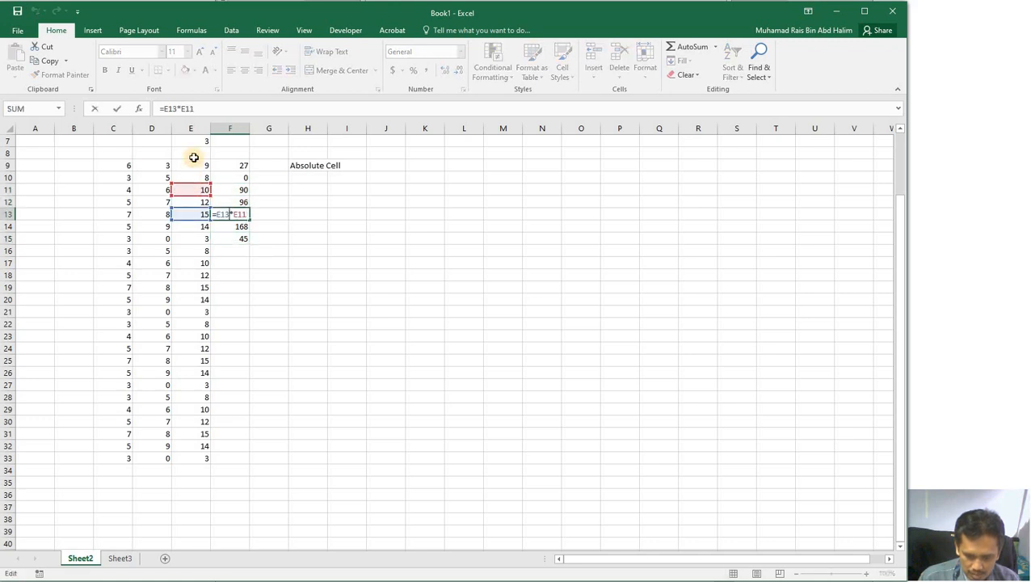
left_click(235, 211)
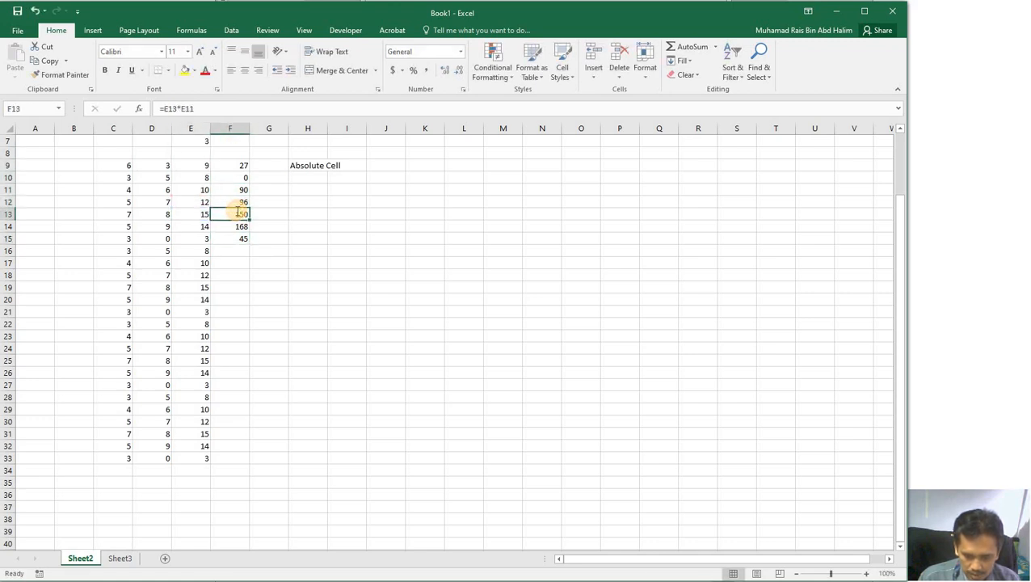
double_click(236, 213)
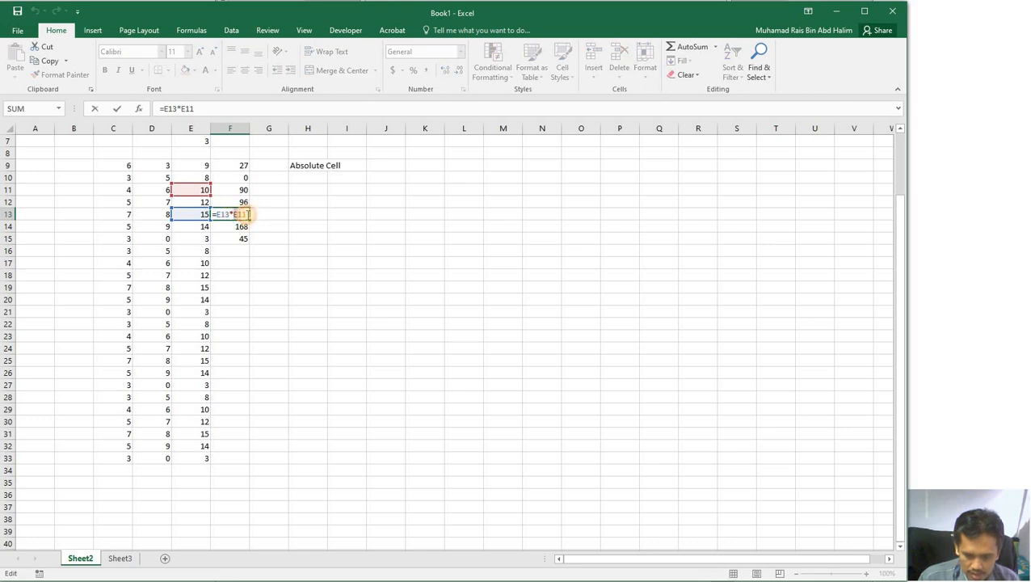
key("Return")
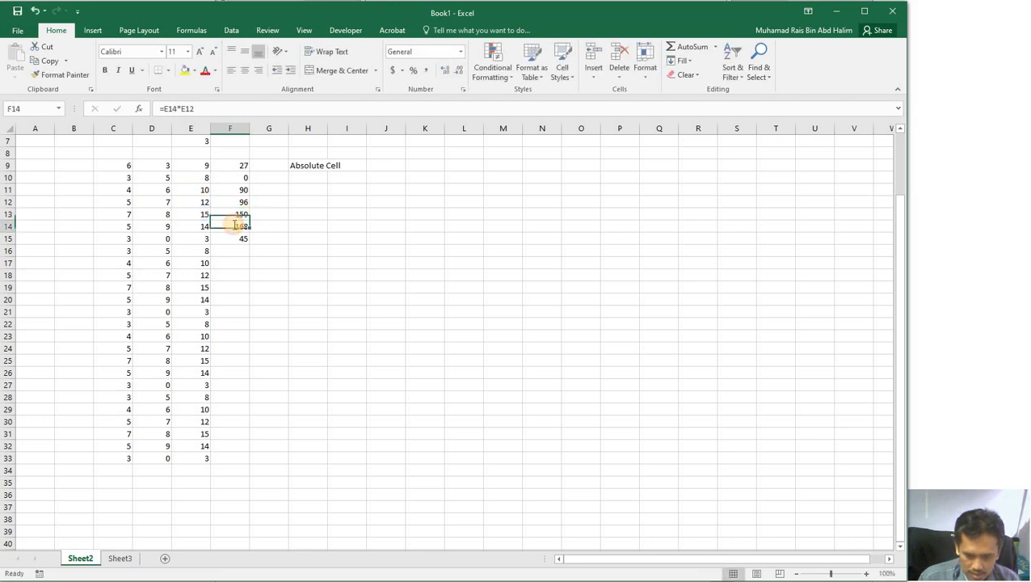
double_click(234, 226)
key("Return")
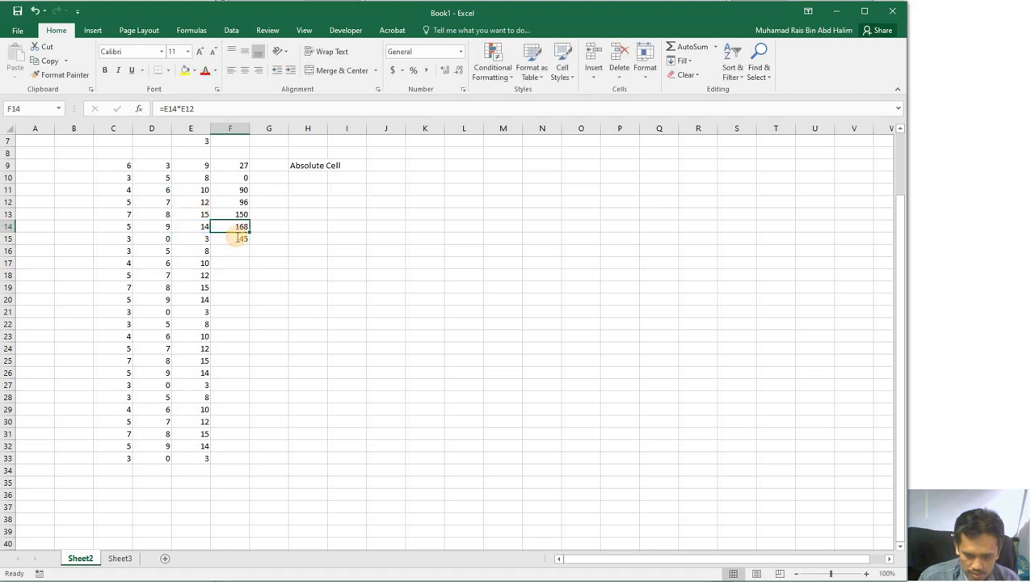
double_click(237, 238)
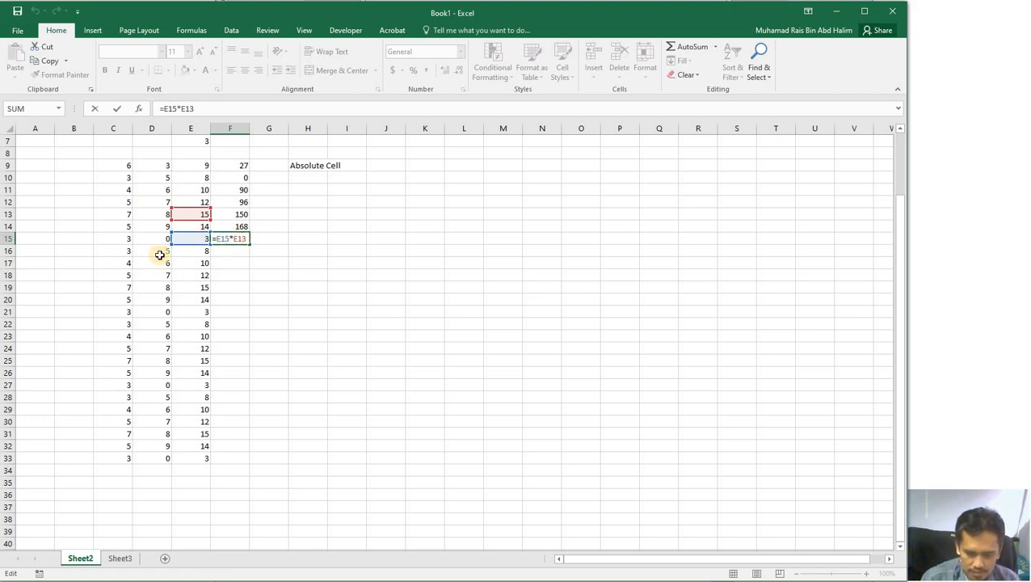
Try to repoint the second reference in the F15 formula by hand, first to E3 and then to E7.
key("BackSpace")
key("BackSpace")
type("3")
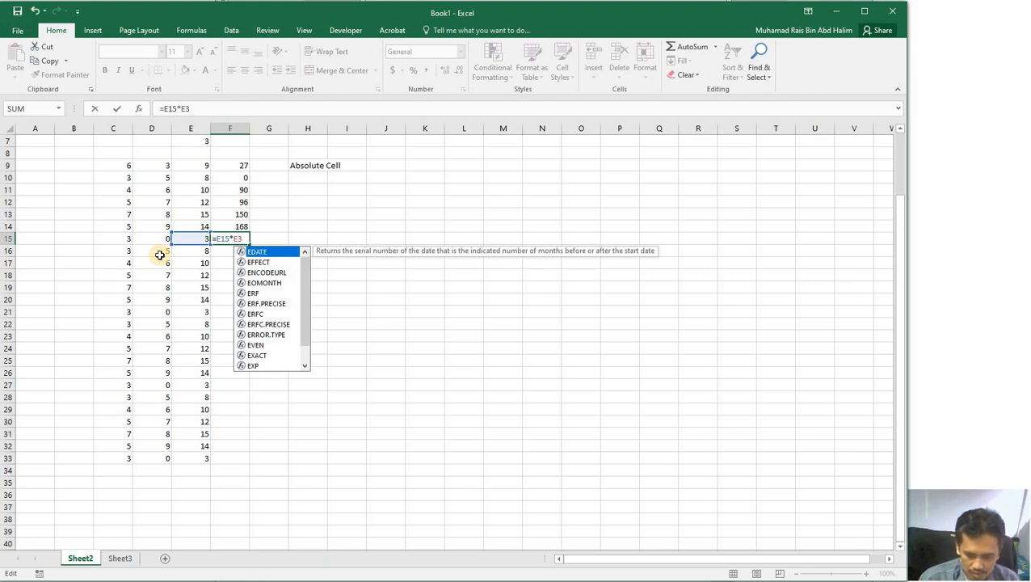
key("Return")
double_click(222, 240)
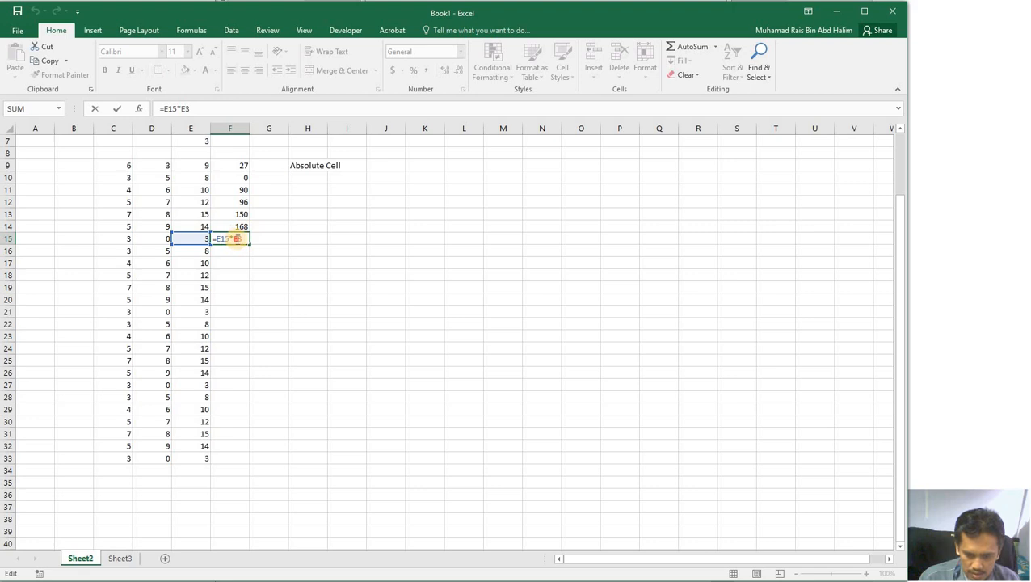
left_click(197, 143)
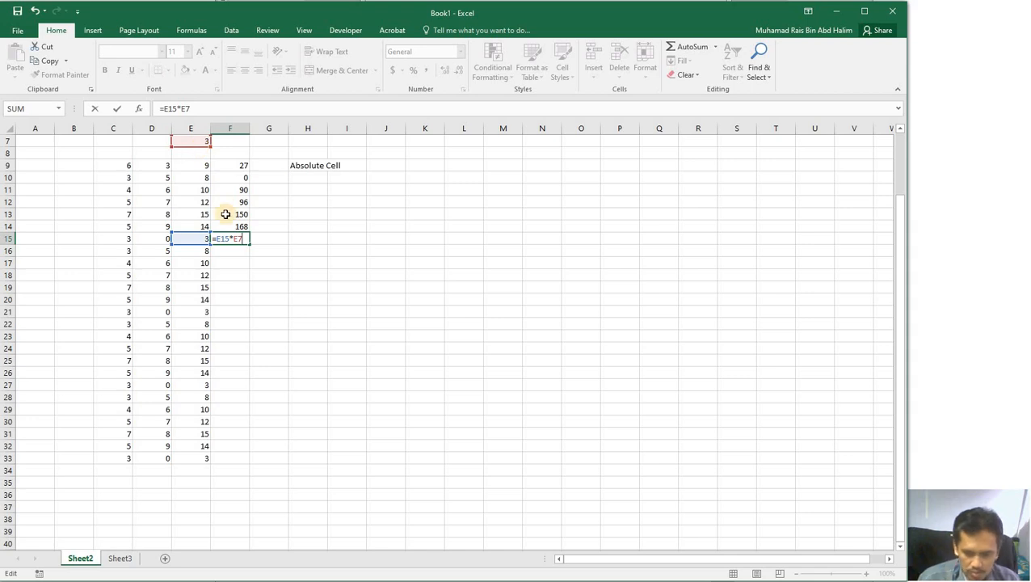
scroll(258, 226, "up", 2)
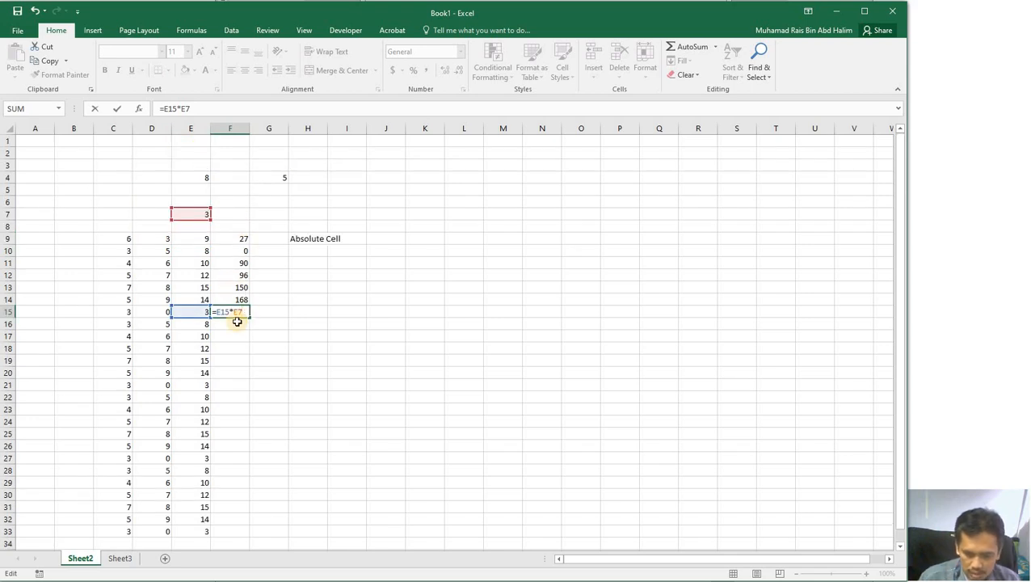
key("Escape")
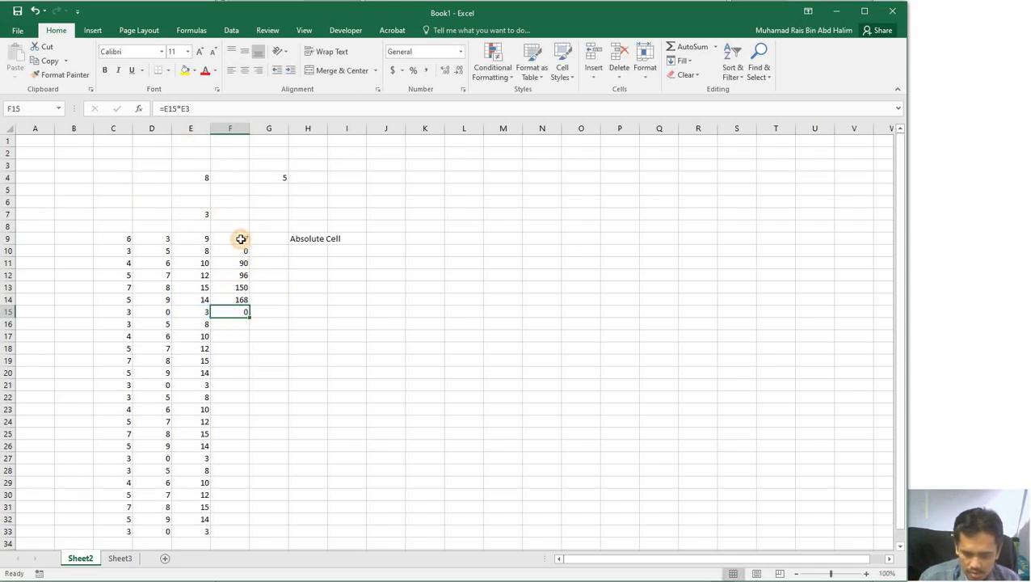
Lock the row of the multiplier reference in F9 so the formula reads =E9*E$7.
left_click(241, 239)
double_click(232, 240)
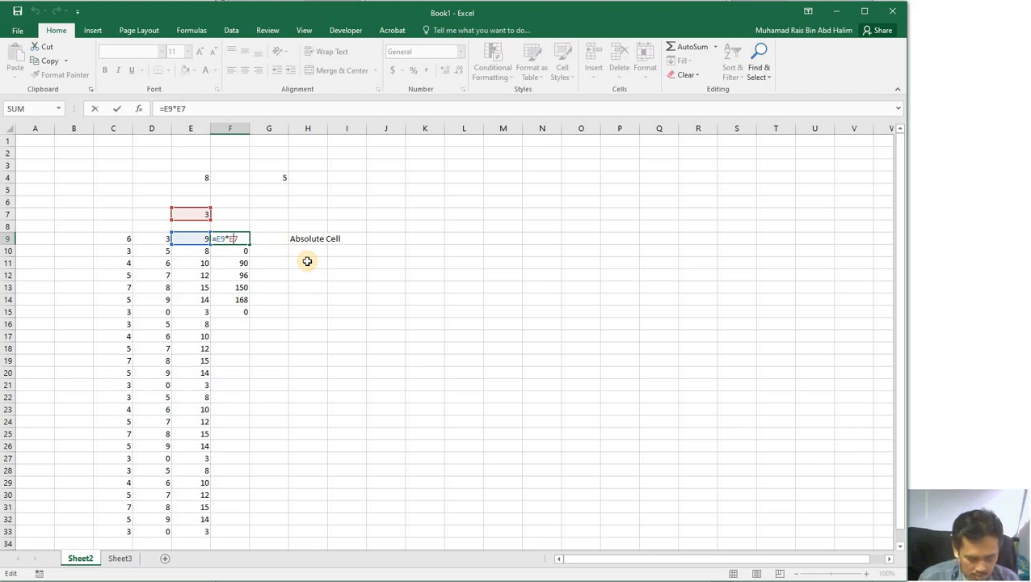
type("$")
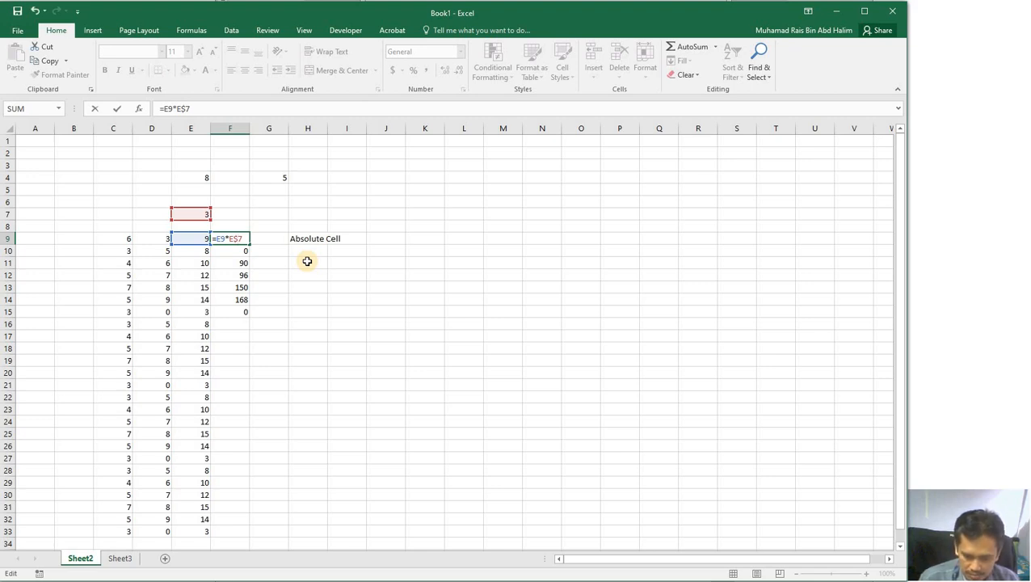
key("Return")
Clear the old results in F10:F16 and auto-fill the F9 formula down to F33.
left_click_drag(233, 326, 233, 251)
key("Delete")
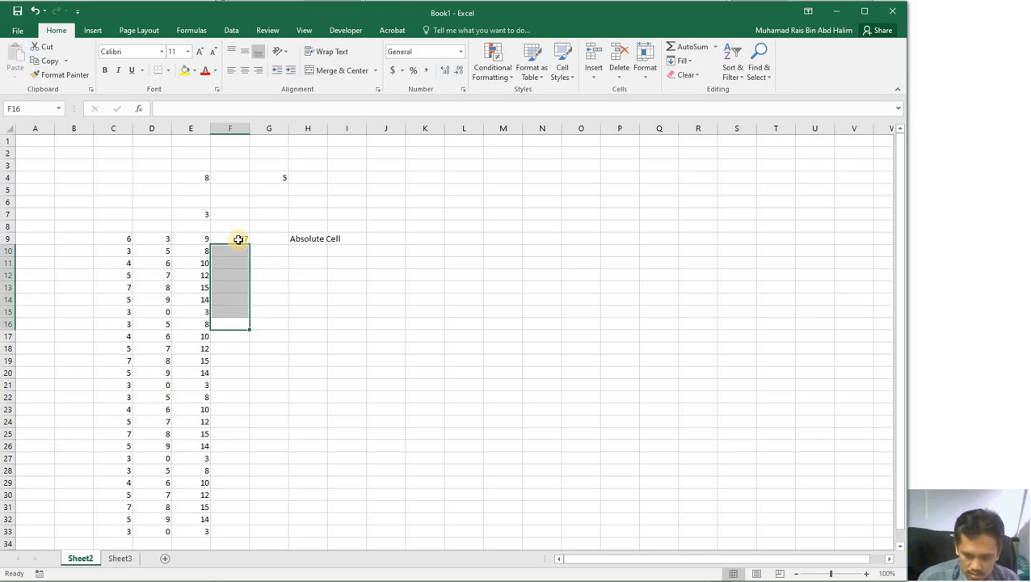
left_click(237, 240)
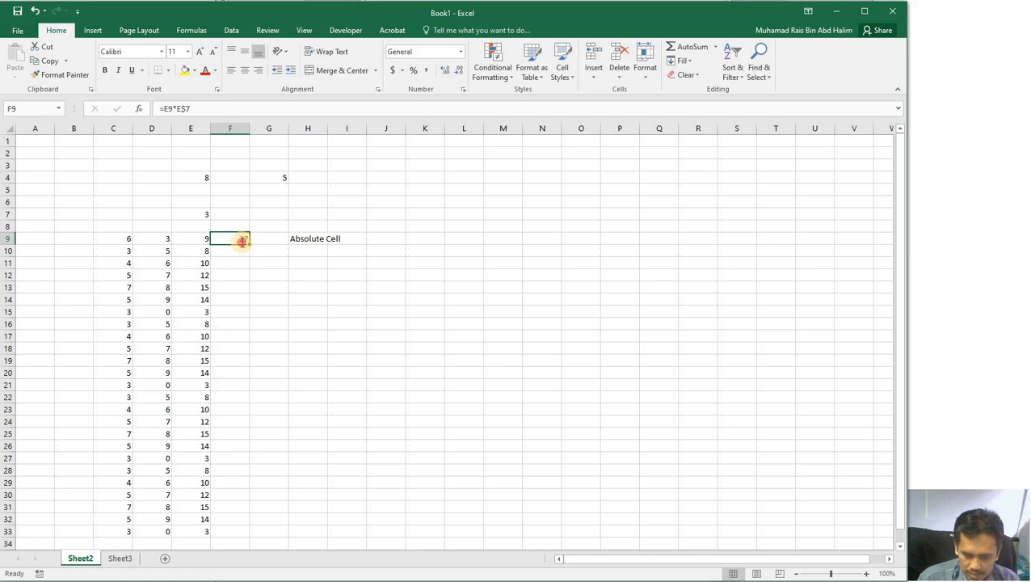
double_click(242, 241)
key("Escape")
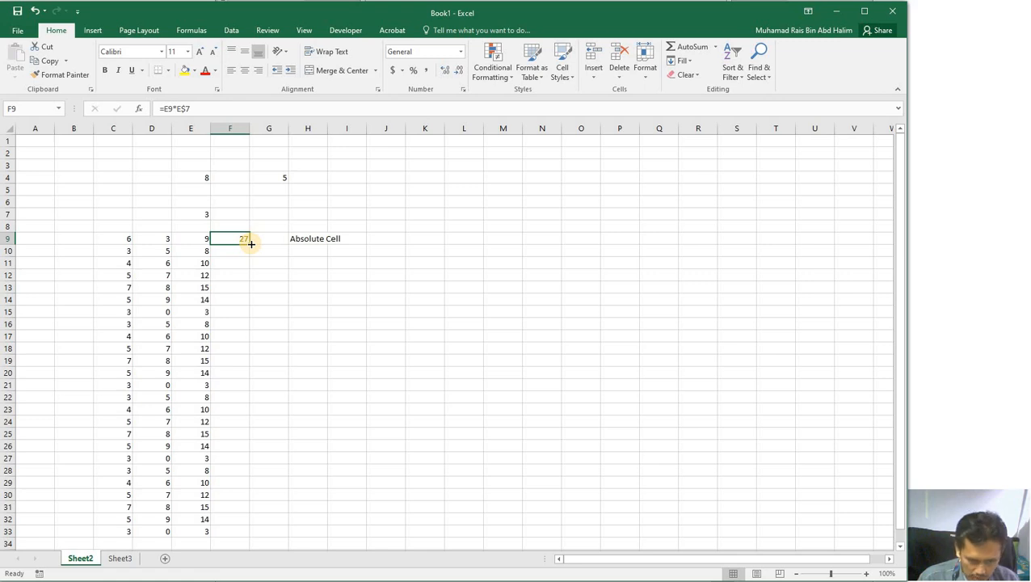
double_click(249, 244)
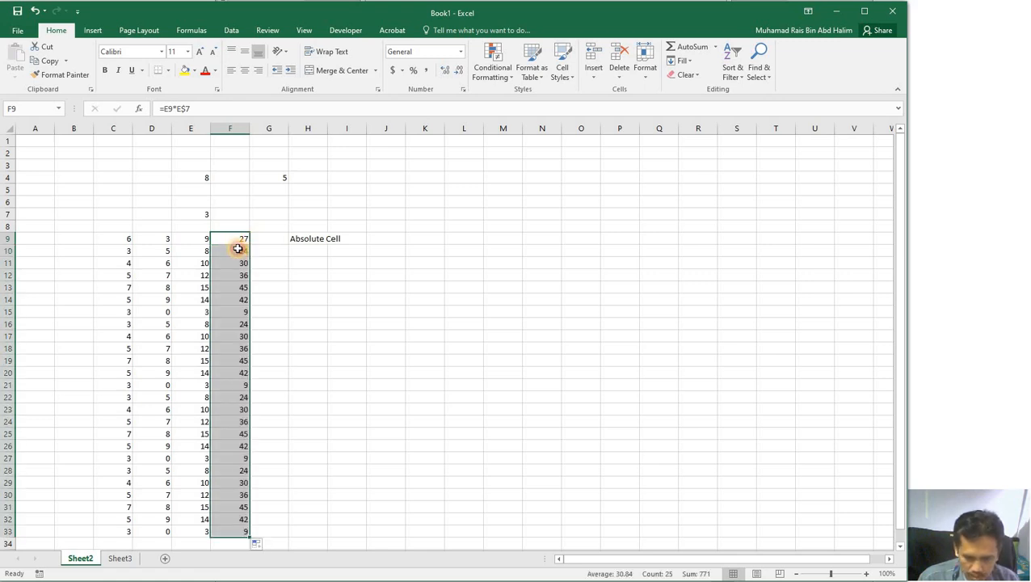
Check the end of the filled range and inspect which cells the formulas in F10, F11 and F12 multiply.
left_click(236, 250)
key("ctrl+Down")
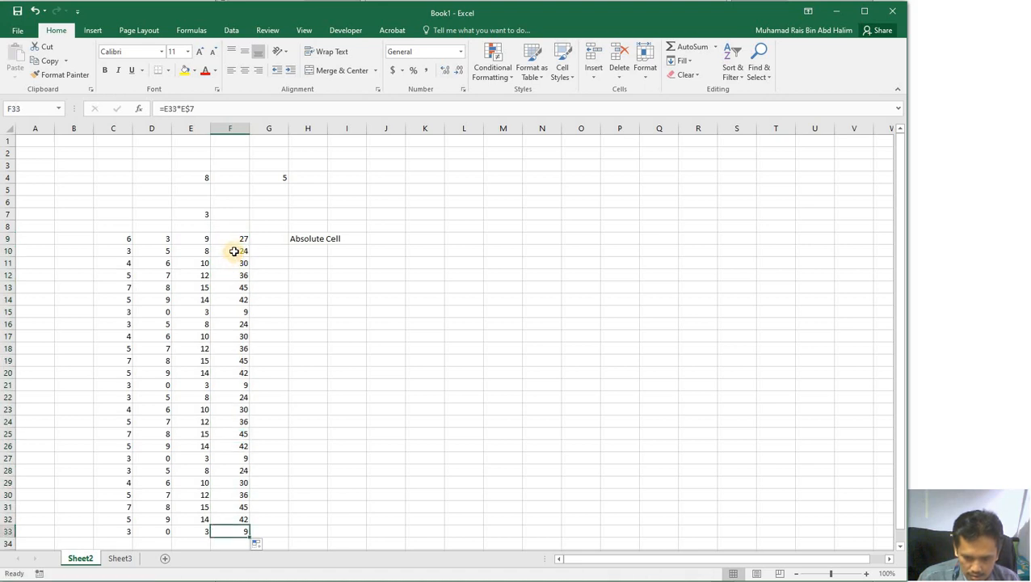
double_click(235, 251)
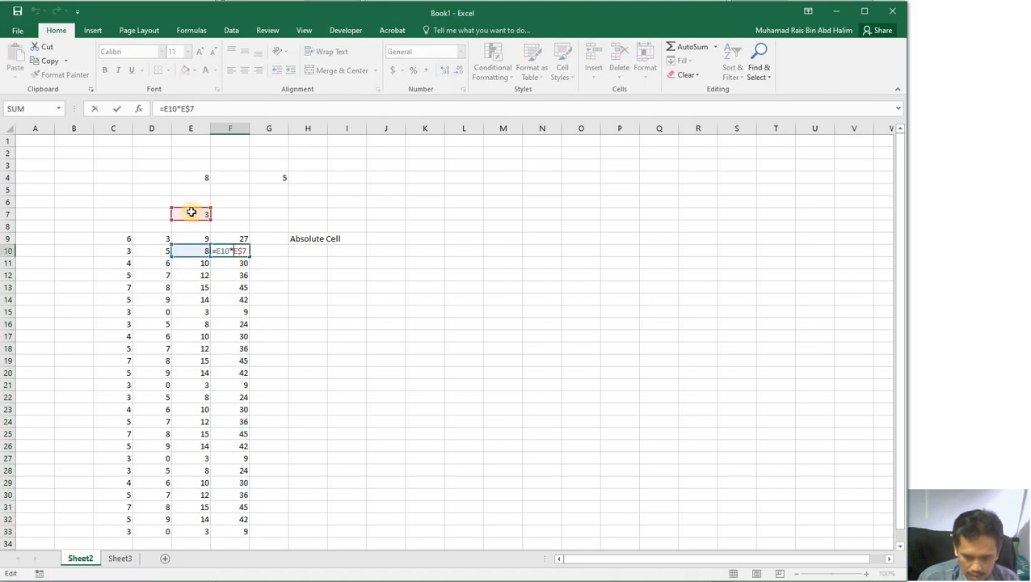
double_click(227, 261)
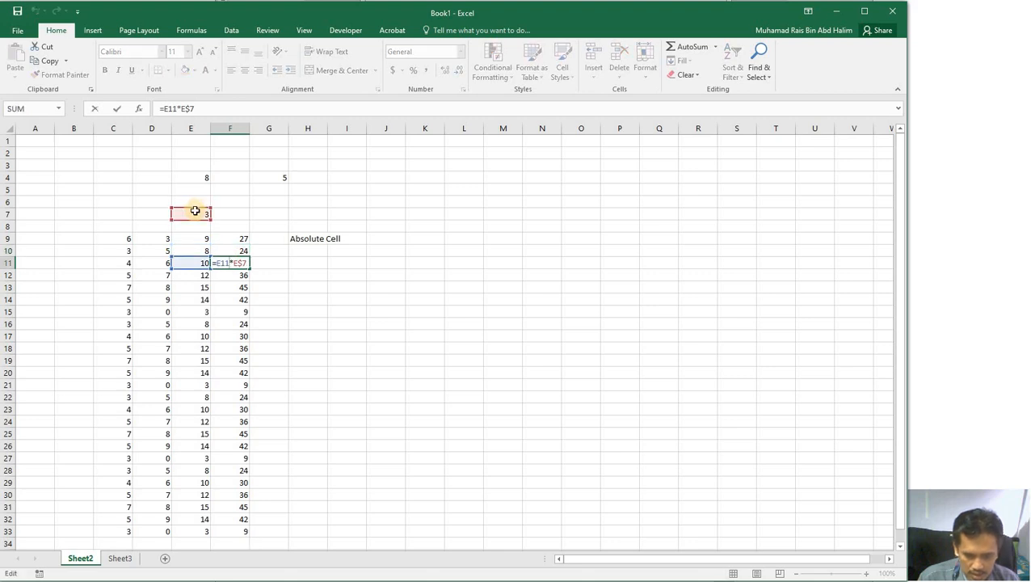
left_click(218, 275)
key("F2")
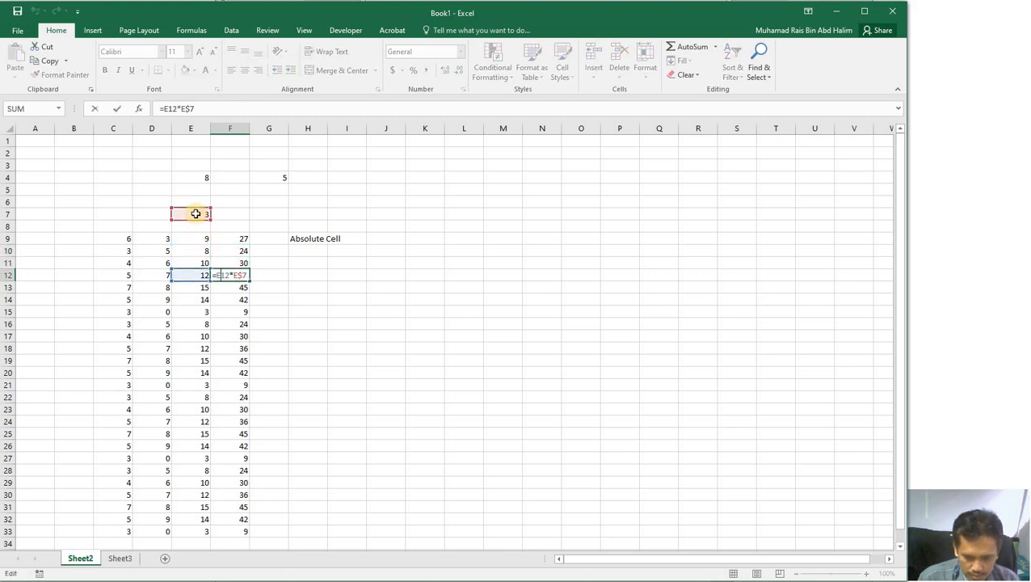
Inspect the cell references in the filled formulas of F14, F15, F18 and F21.
left_click(226, 299)
key("F2")
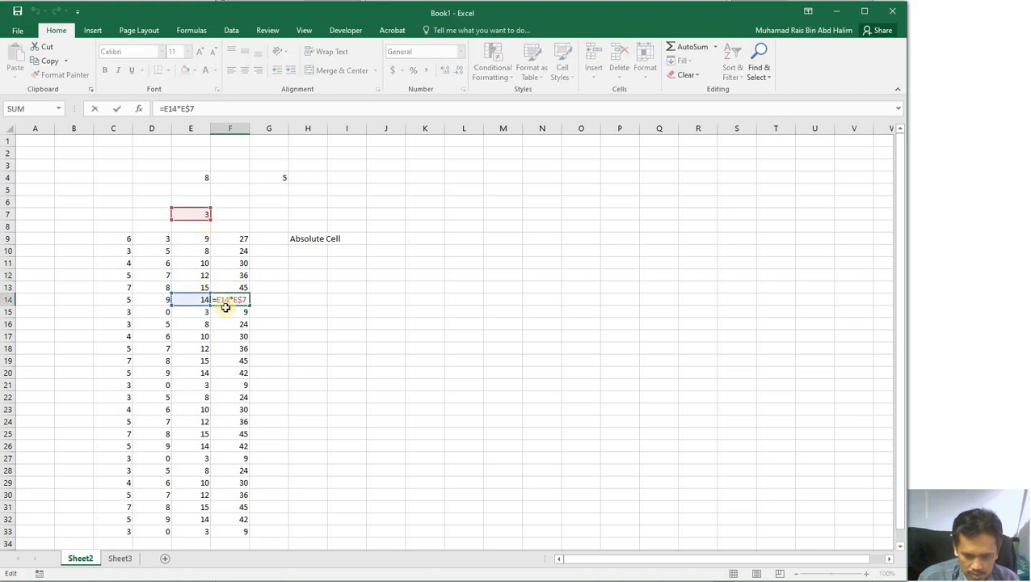
key("Escape")
left_click(232, 314)
key("F2")
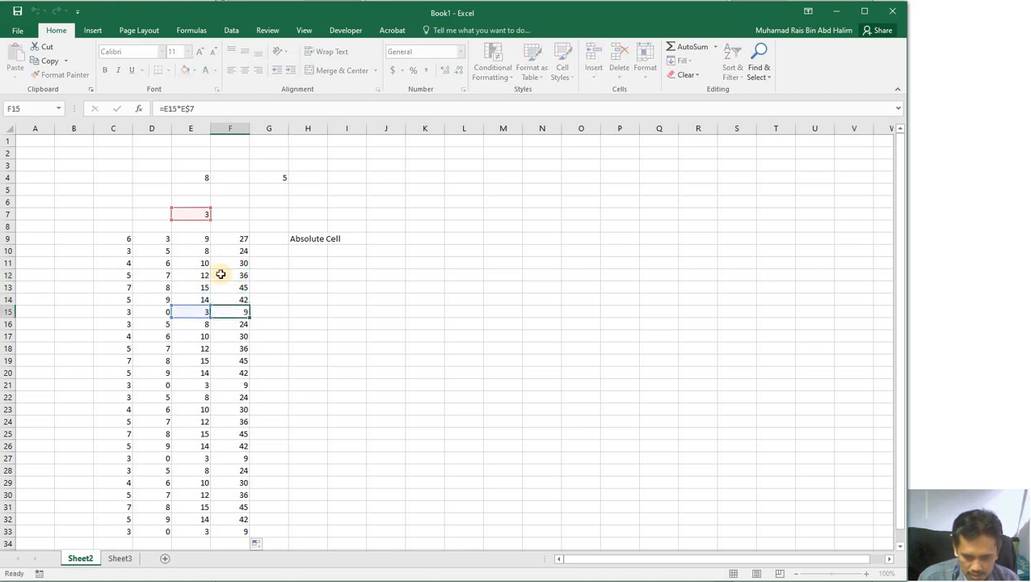
key("Escape")
left_click(235, 352)
key("F2")
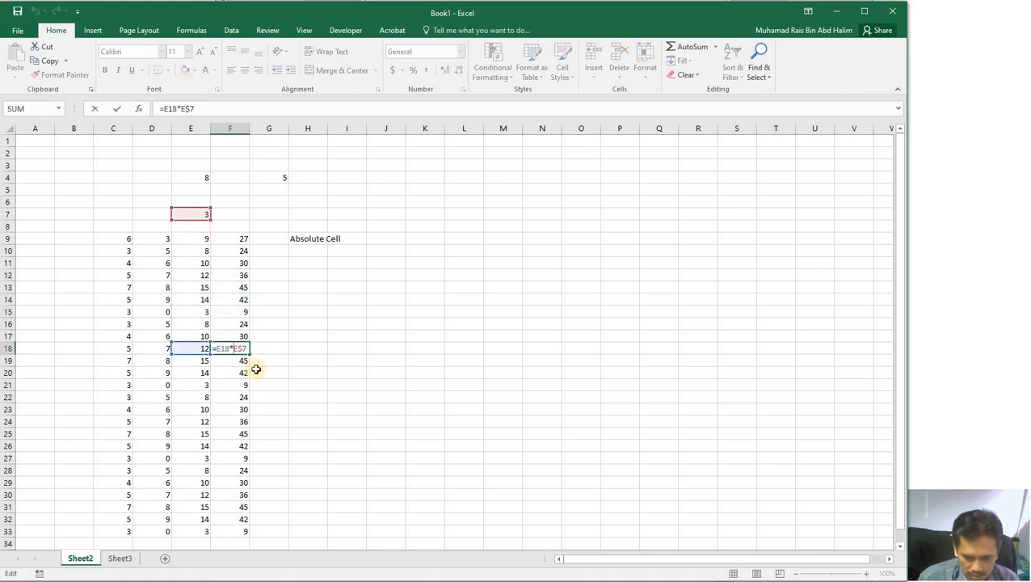
key("Escape")
left_click(227, 386)
key("F2")
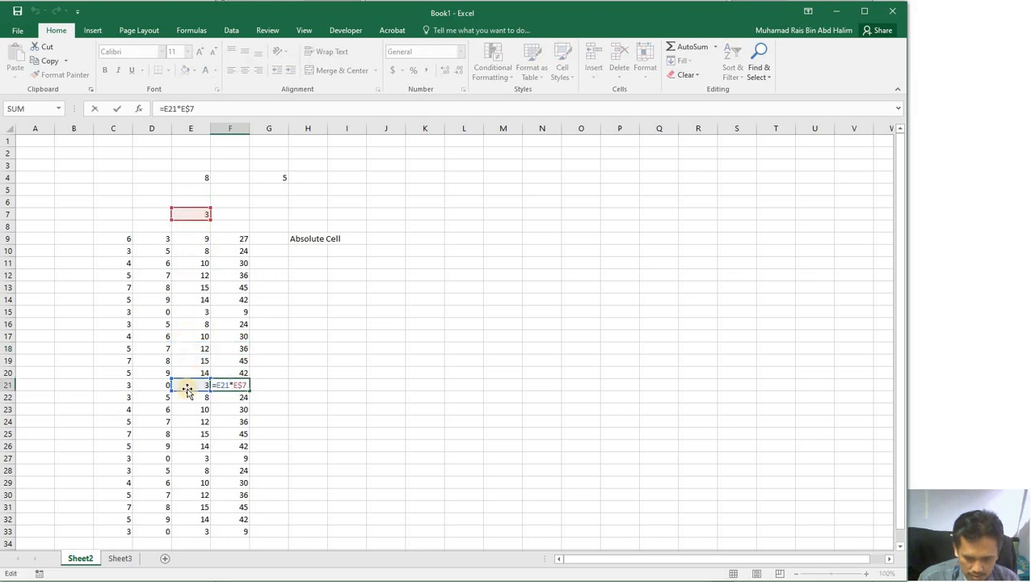
key("Escape")
left_click(273, 426)
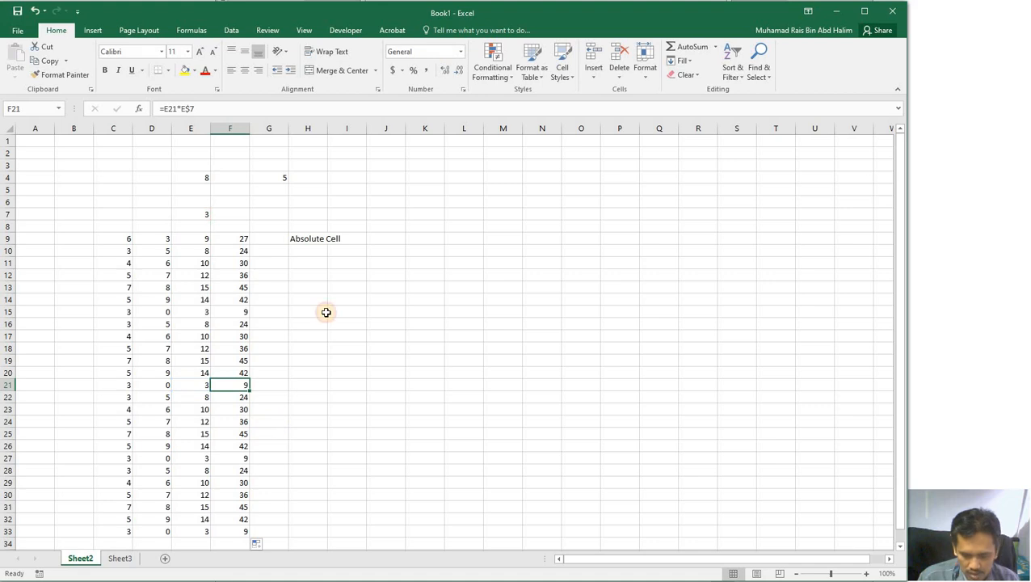
Widen column H so the "Absolute Cell" text in H9 fits within its cell.
left_click(308, 240)
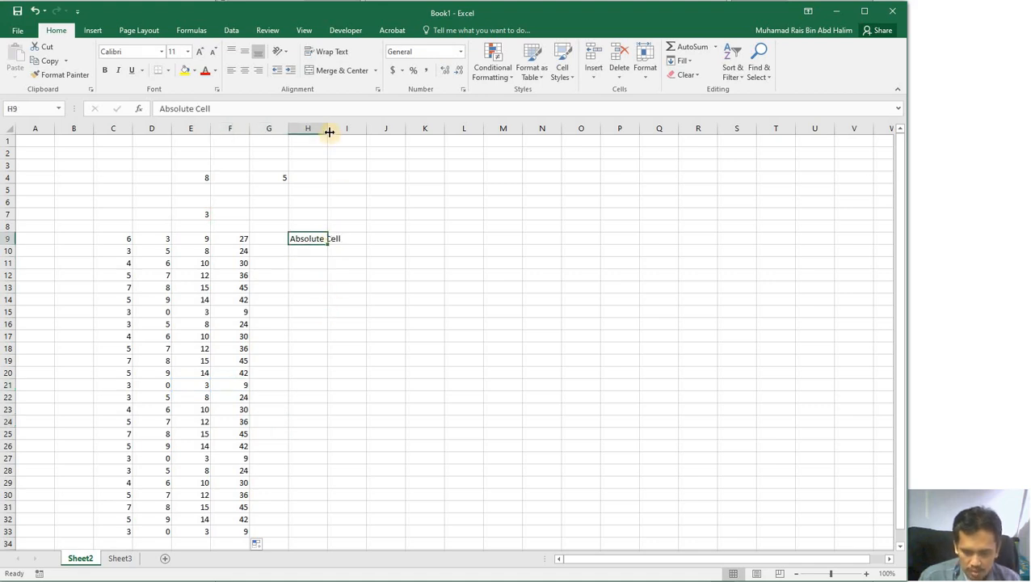
left_click_drag(329, 132, 363, 142)
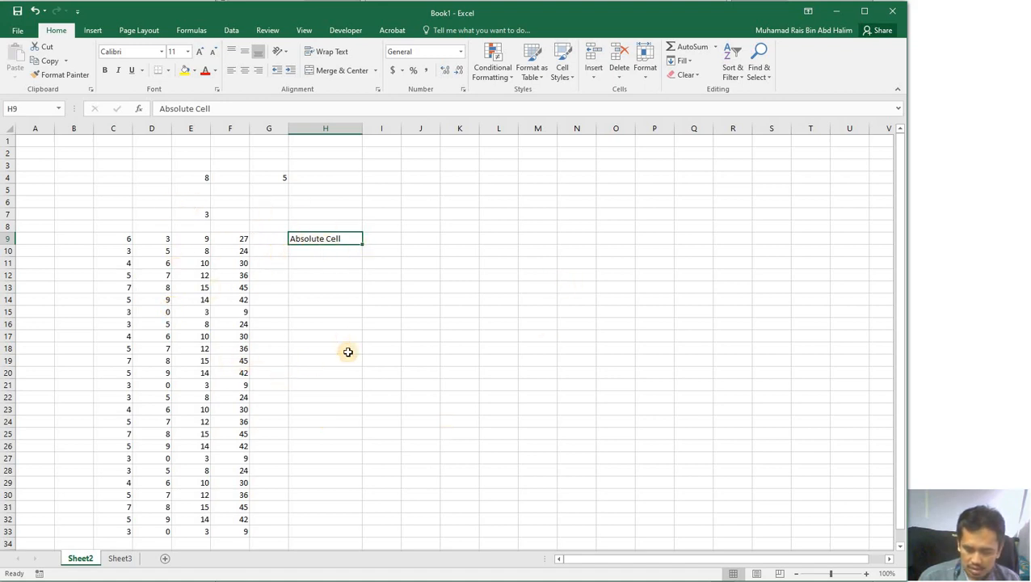
left_click(270, 373)
left_click(356, 337)
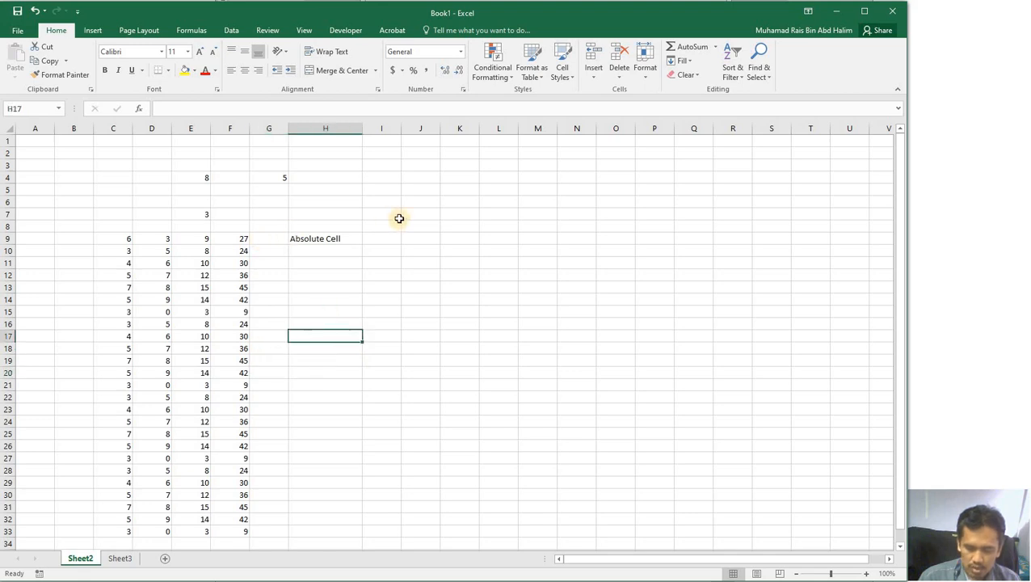
Compare the formulas in columns E and F, including those in E14, F14, F16 and F9.
left_click(232, 273)
left_click(237, 327)
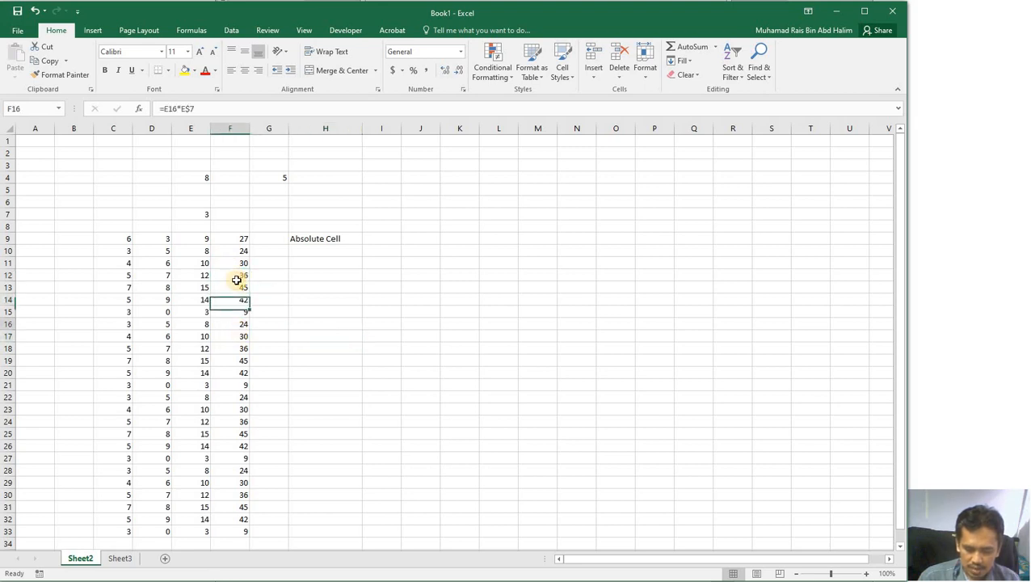
left_click(242, 276)
left_click(195, 262)
left_click(195, 295)
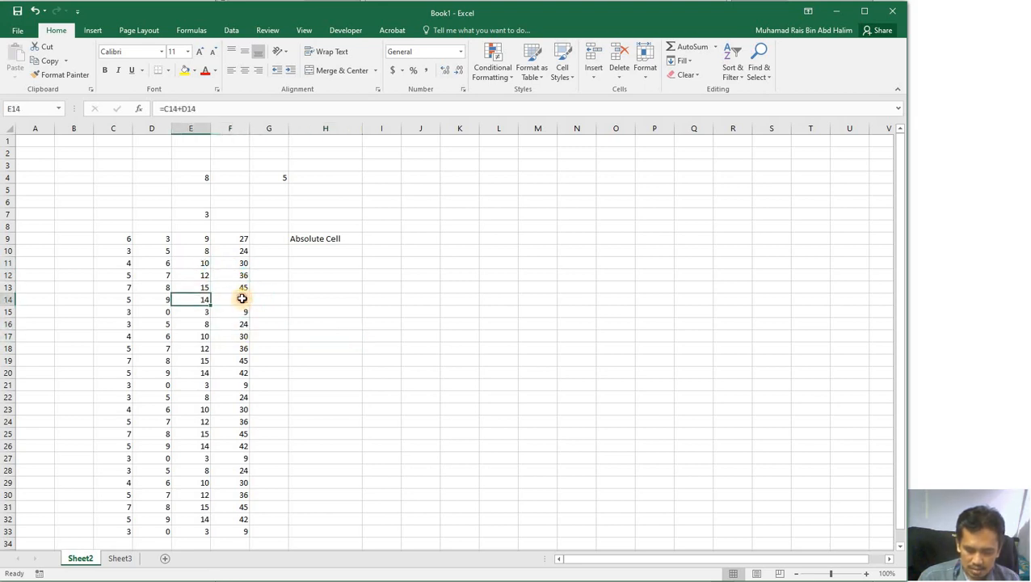
left_click(242, 298)
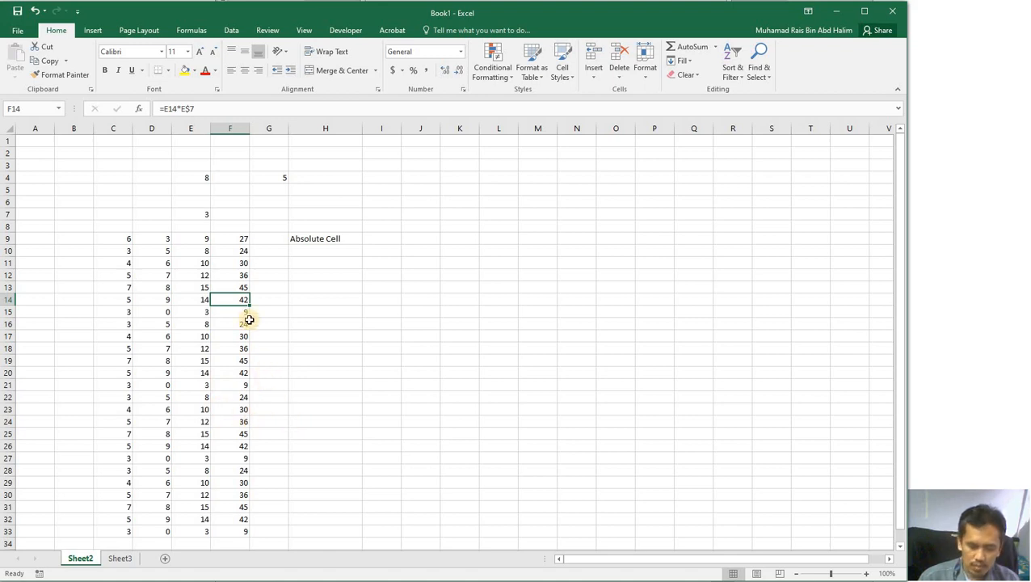
left_click(234, 240)
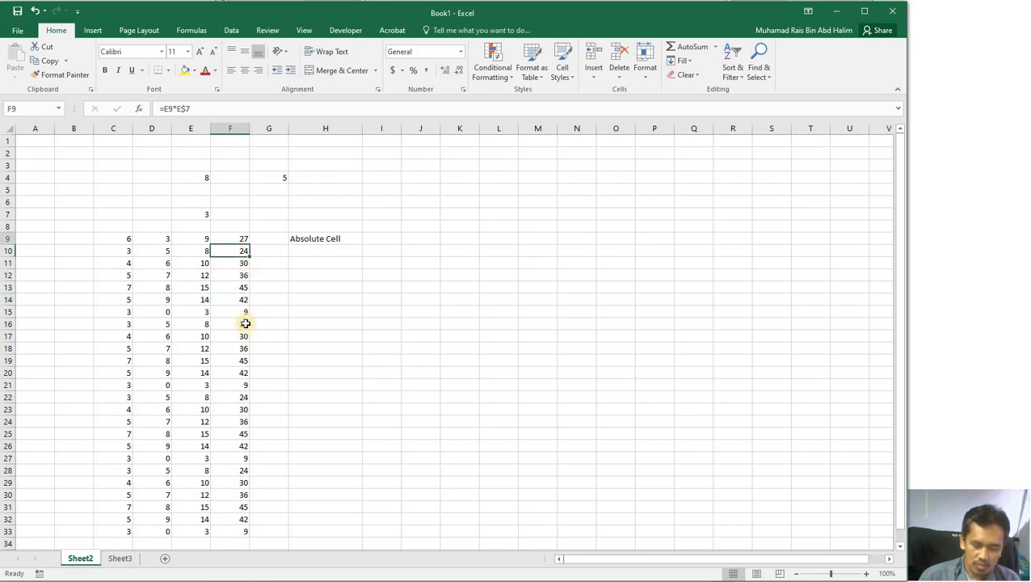